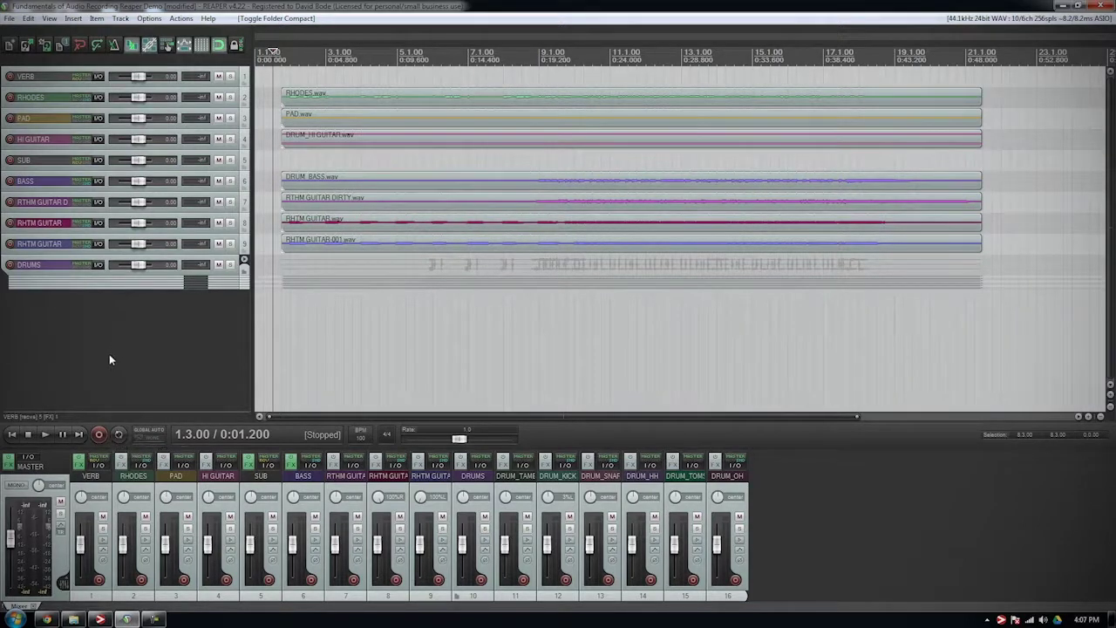
Step: Move the edit cursor to the project's end, clear the track selection, and return the cursor to the project's start
{"action": "left_click", "coordinate": [12, 434]}
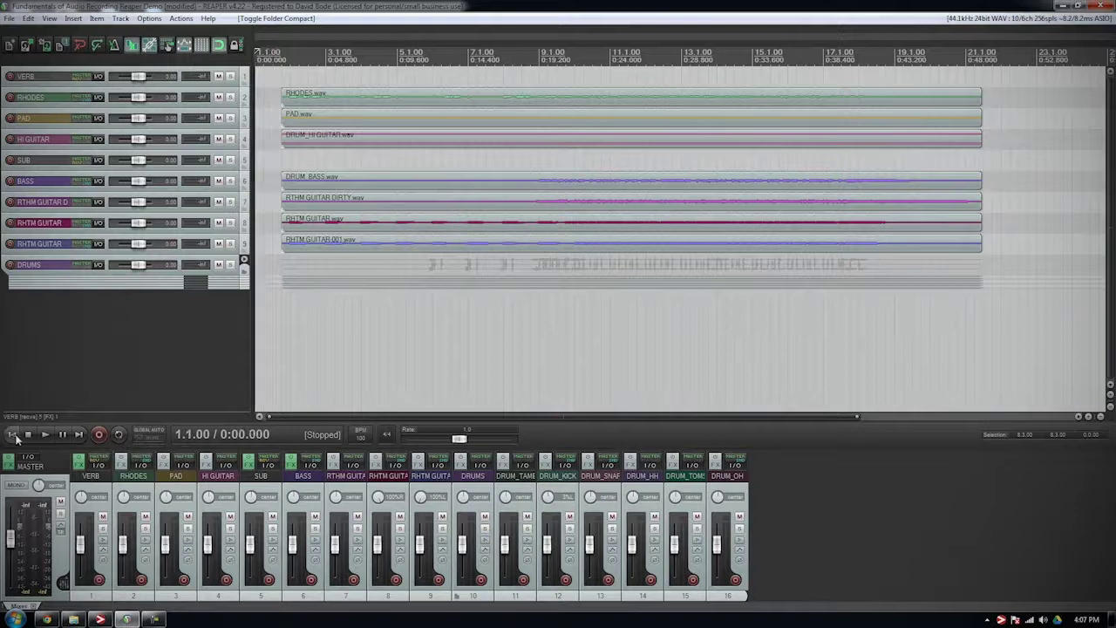
{"action": "left_click", "coordinate": [78, 434]}
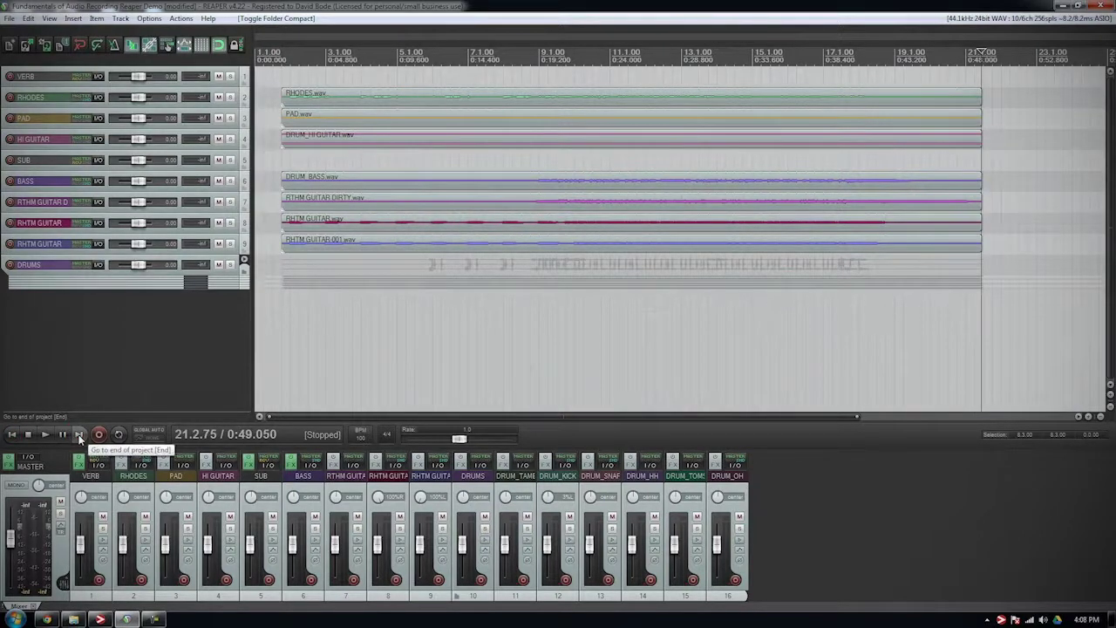
{"action": "left_click", "coordinate": [95, 386]}
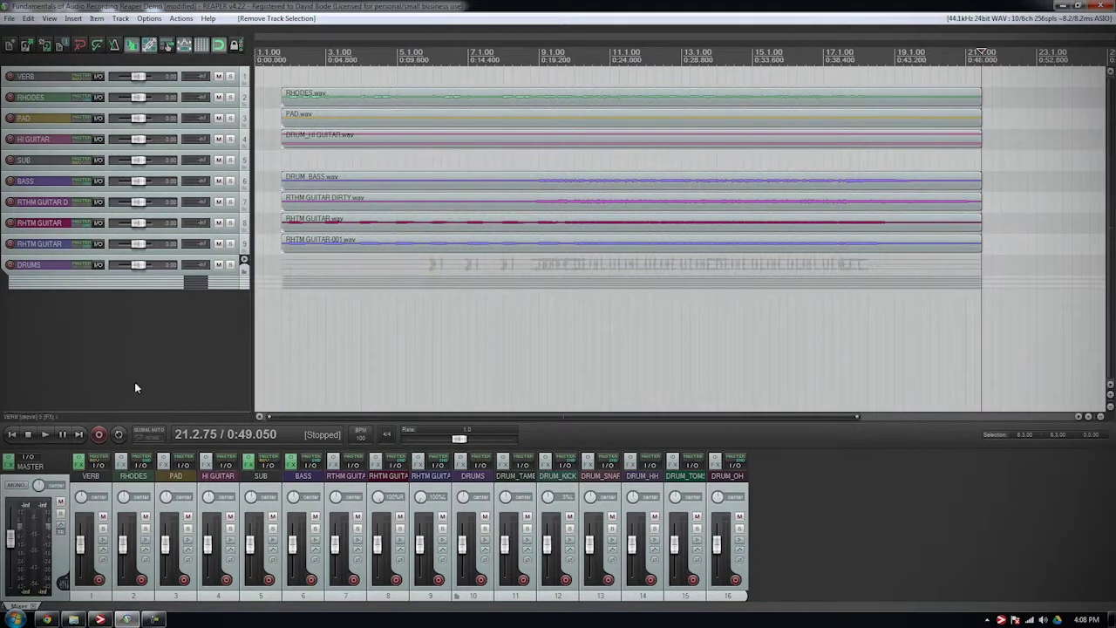
{"action": "left_click", "coordinate": [12, 433]}
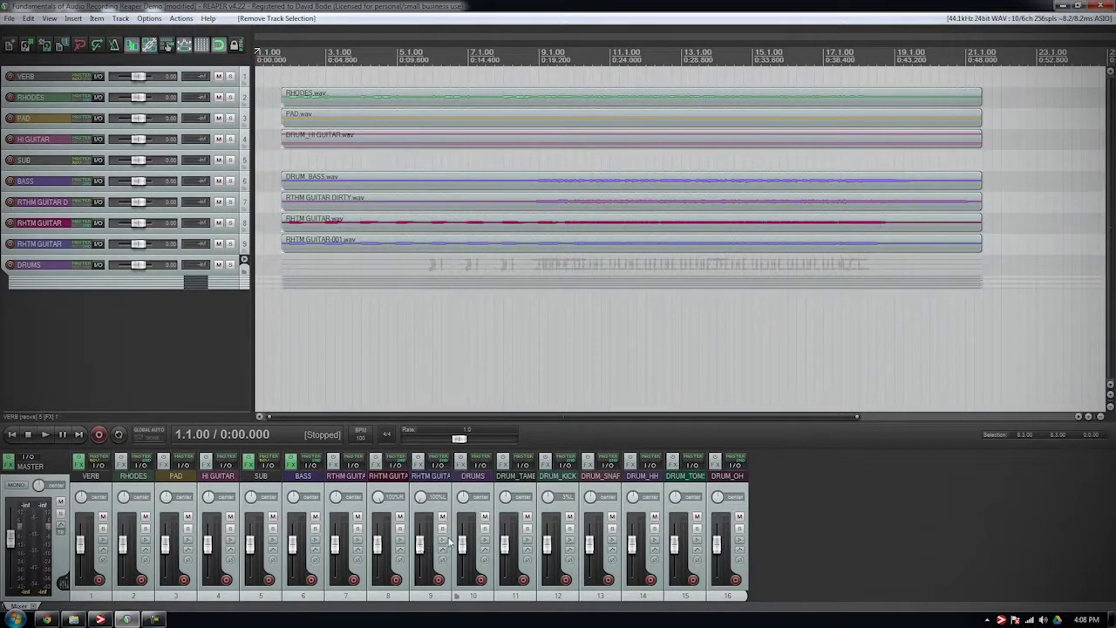
Step: Mute and unmute the RHTM GUITAR track 9 twice, and solo and unsolo it once
{"action": "left_click", "coordinate": [442, 518]}
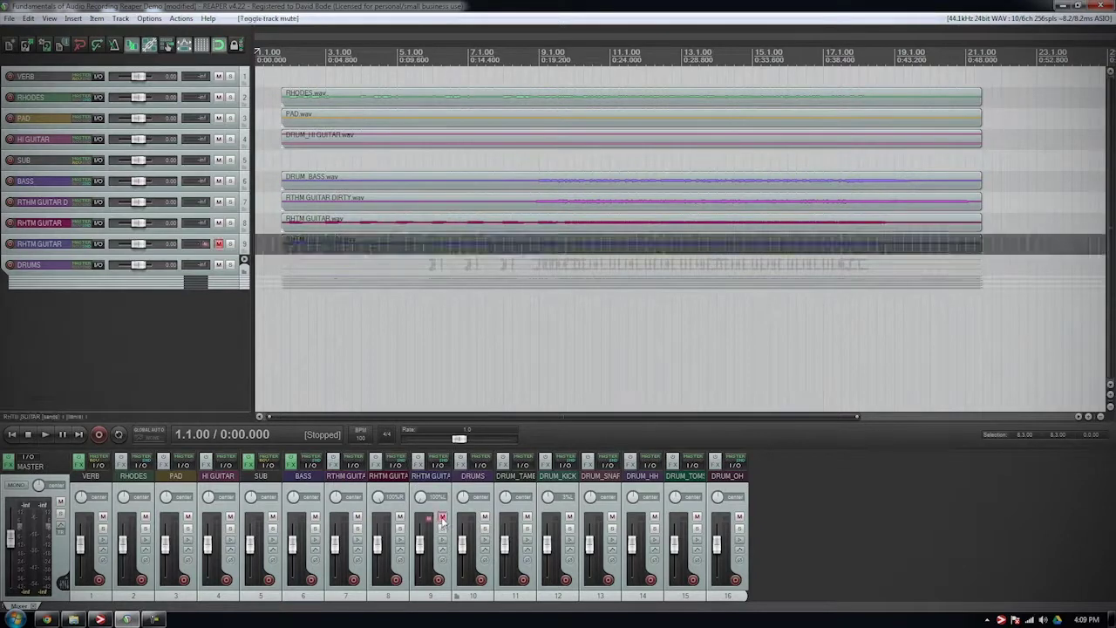
{"action": "left_click", "coordinate": [442, 518]}
{"action": "left_click", "coordinate": [442, 517]}
{"action": "left_click", "coordinate": [442, 518]}
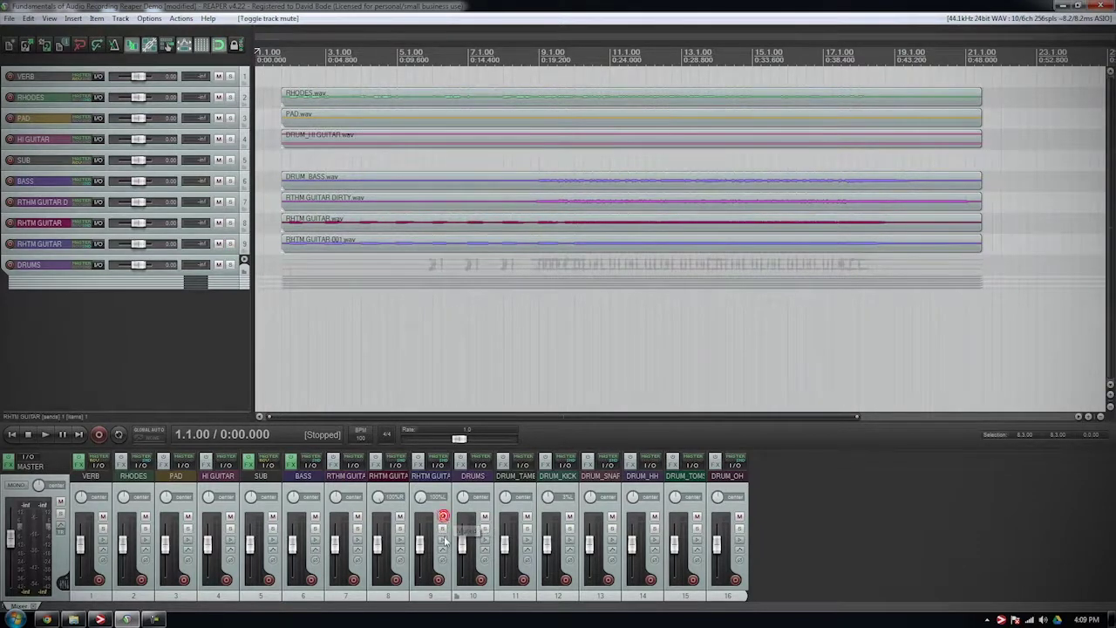
{"action": "left_click", "coordinate": [442, 530]}
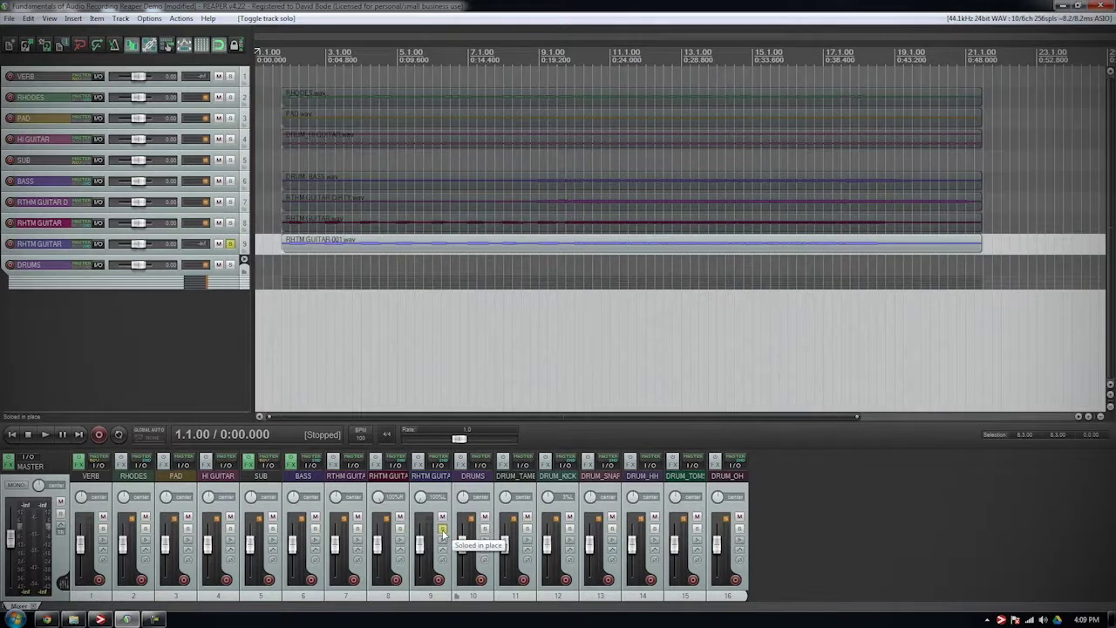
{"action": "left_click", "coordinate": [442, 530]}
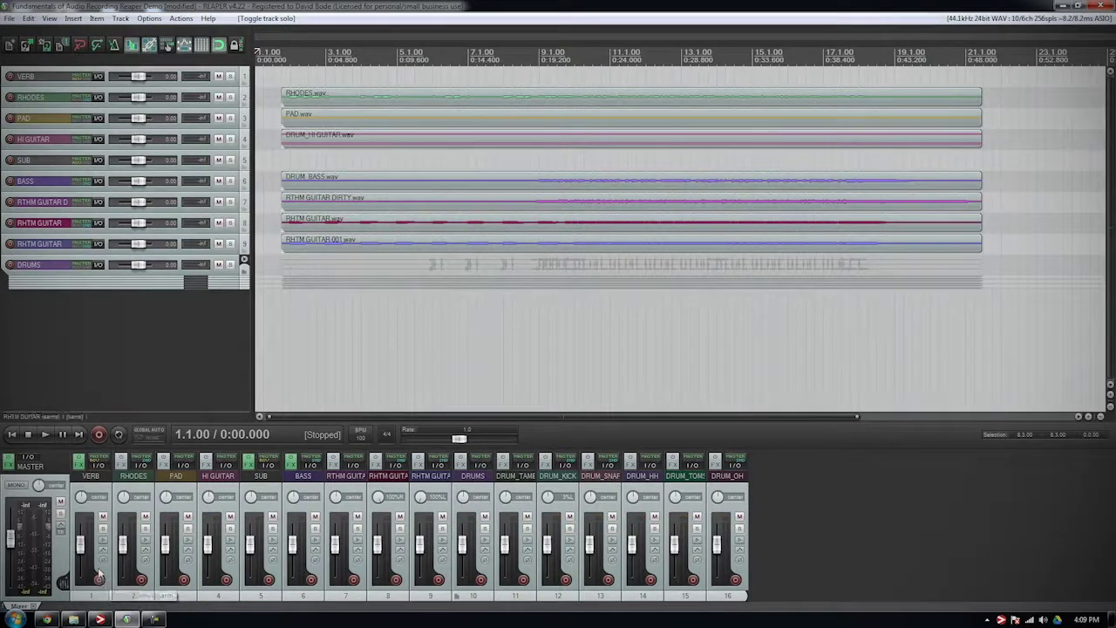
Step: Enlarge the mixer to examine the tracks' effects inserts and sends, and shrink it again
{"action": "left_click_drag", "start_coordinate": [97, 448], "coordinate": [124, 302]}
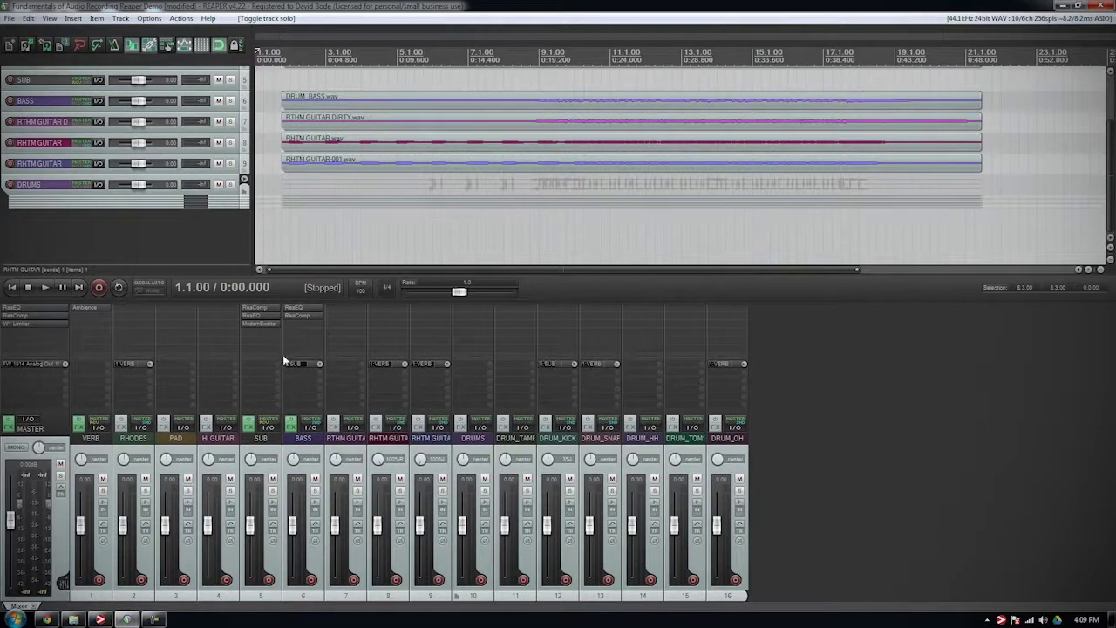
{"action": "left_click_drag", "start_coordinate": [282, 354], "coordinate": [266, 417]}
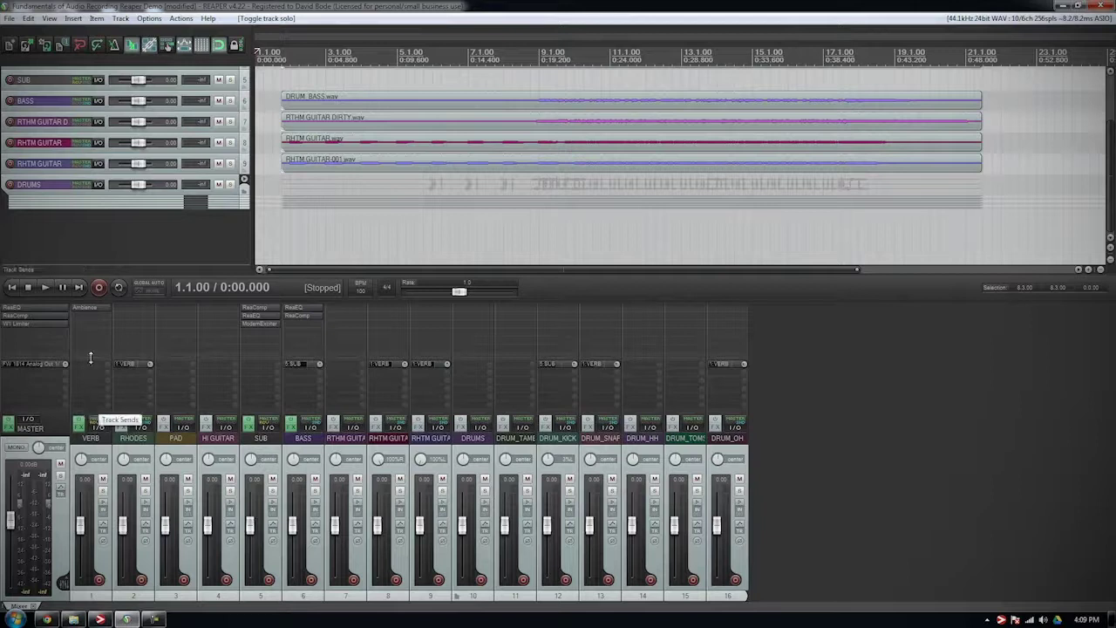
{"action": "left_click_drag", "start_coordinate": [241, 301], "coordinate": [241, 453]}
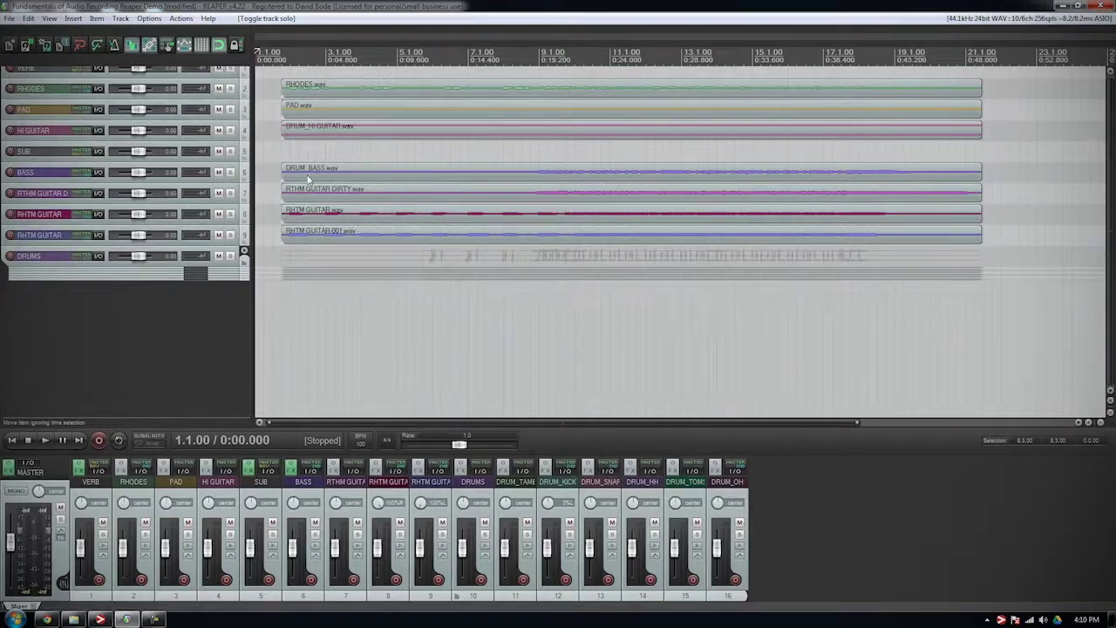
Step: Hide the mixer and make the RHODES track more than twice as tall
{"action": "scroll", "coordinate": [1113, 223], "scroll_direction": "up", "scroll_amount": 4}
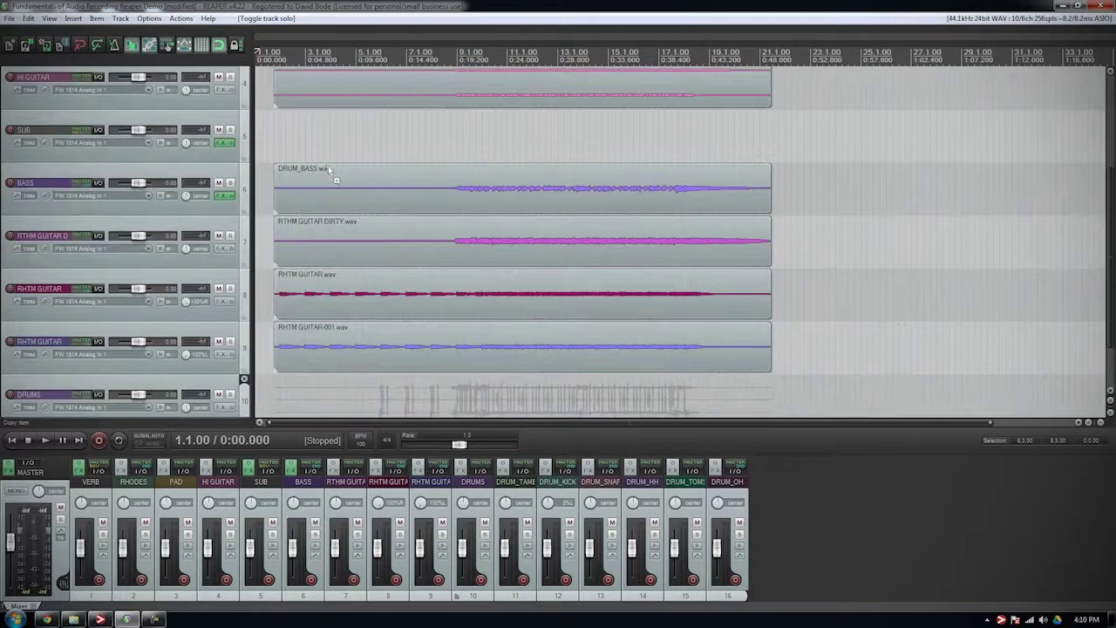
{"action": "scroll", "coordinate": [45, 271], "scroll_direction": "up", "scroll_amount": 2}
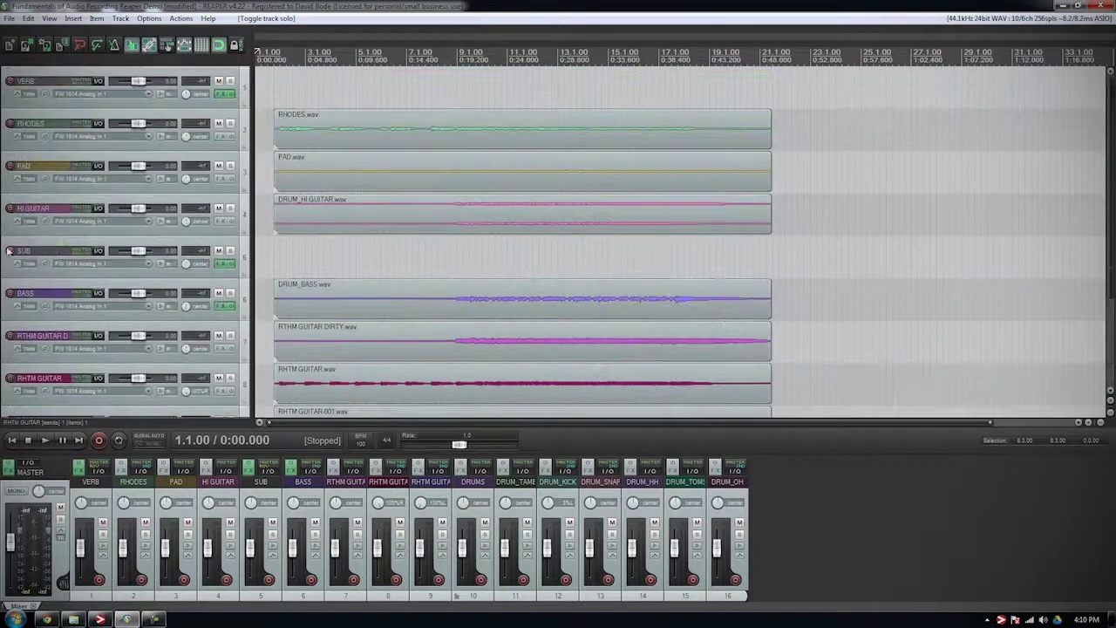
{"action": "key", "text": "ctrl+m"}
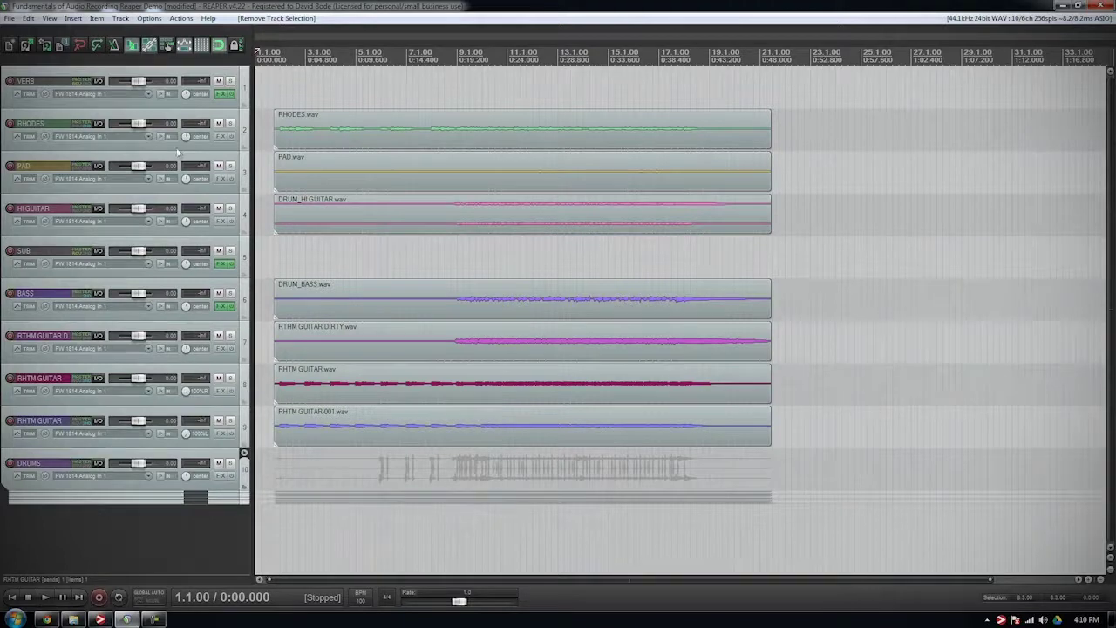
{"action": "left_click", "coordinate": [68, 150]}
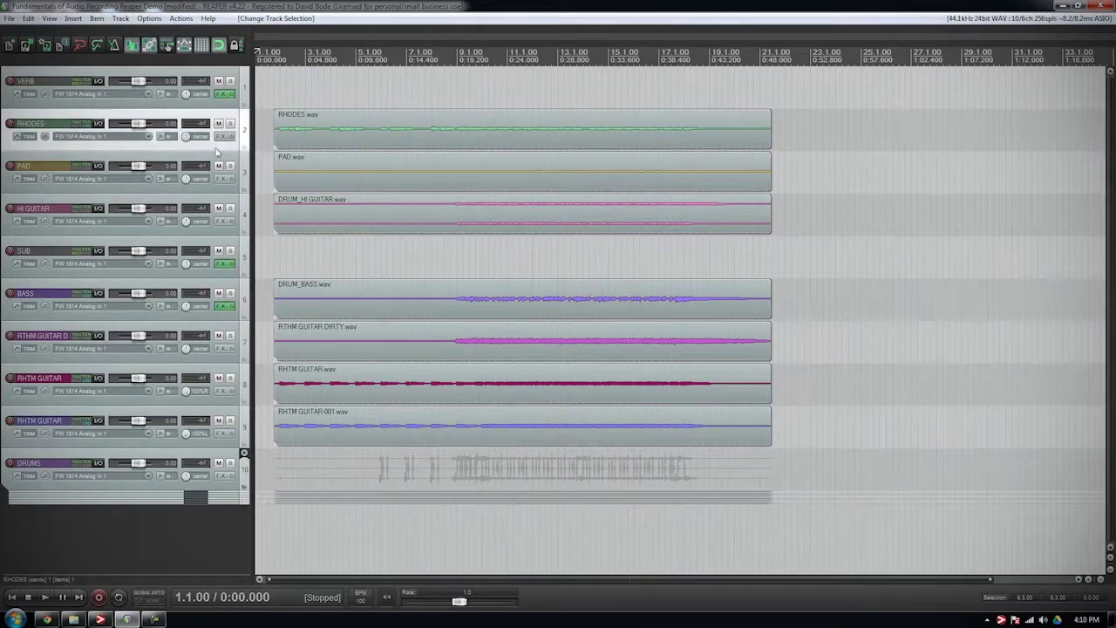
{"action": "left_click_drag", "start_coordinate": [214, 148], "coordinate": [209, 204]}
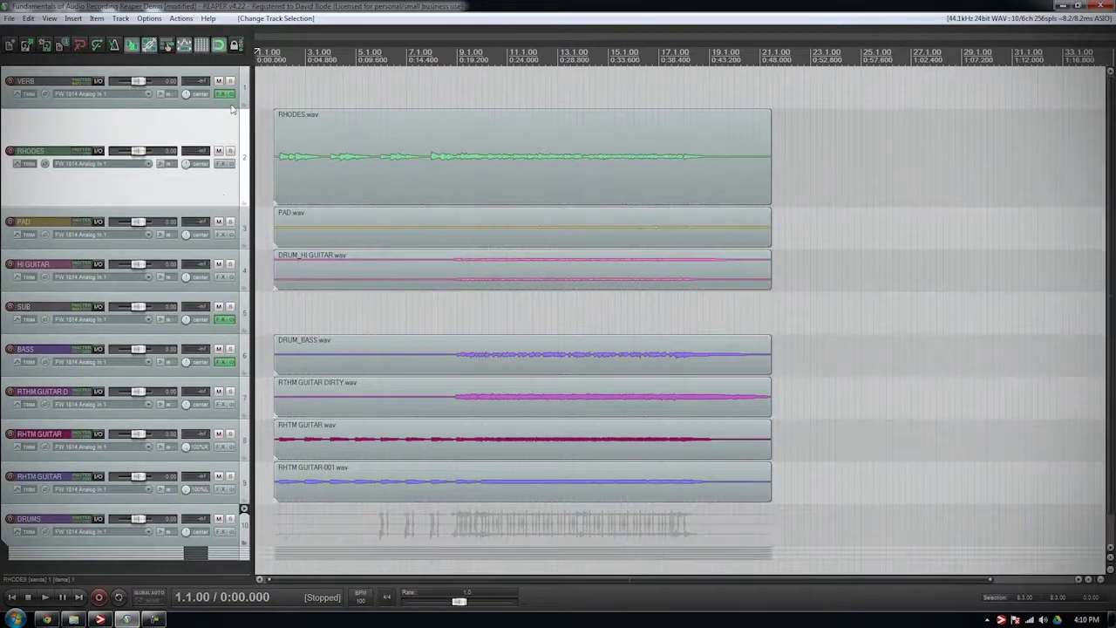
Step: Play the project with the RHODES track soloed to audition it, and unsolo it while playback continues
{"action": "left_click", "coordinate": [230, 151]}
{"action": "key", "text": "space"}
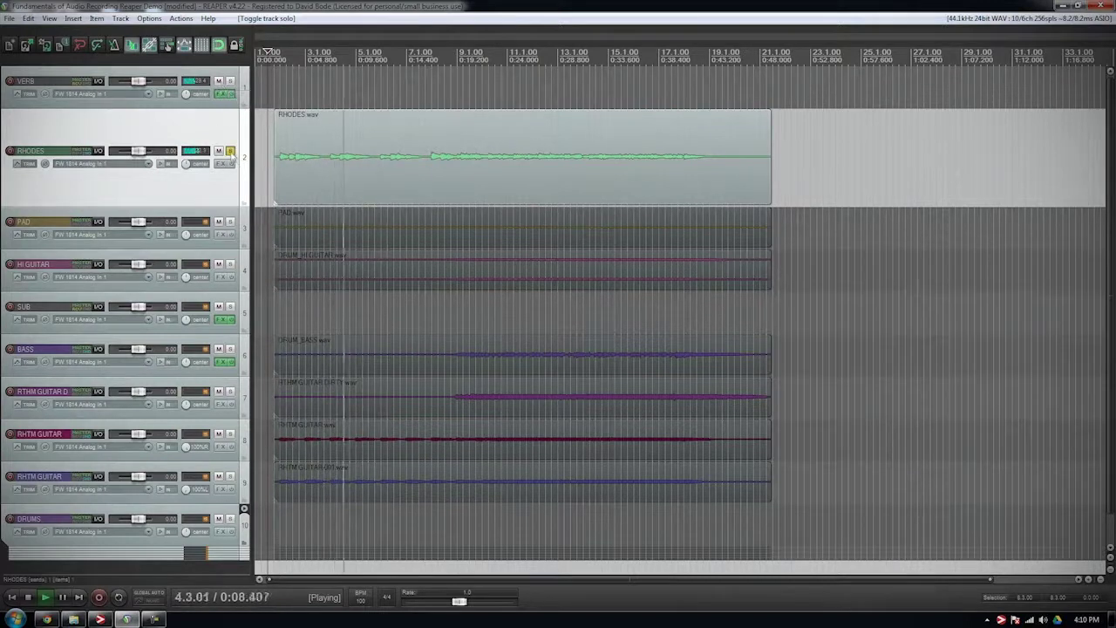
{"action": "left_click", "coordinate": [231, 151]}
{"action": "left_click", "coordinate": [219, 150]}
Step: Audition the PAD, HI GUITAR and SUB tracks by soloing and unsoloing each in turn during playback
{"action": "left_click", "coordinate": [231, 223]}
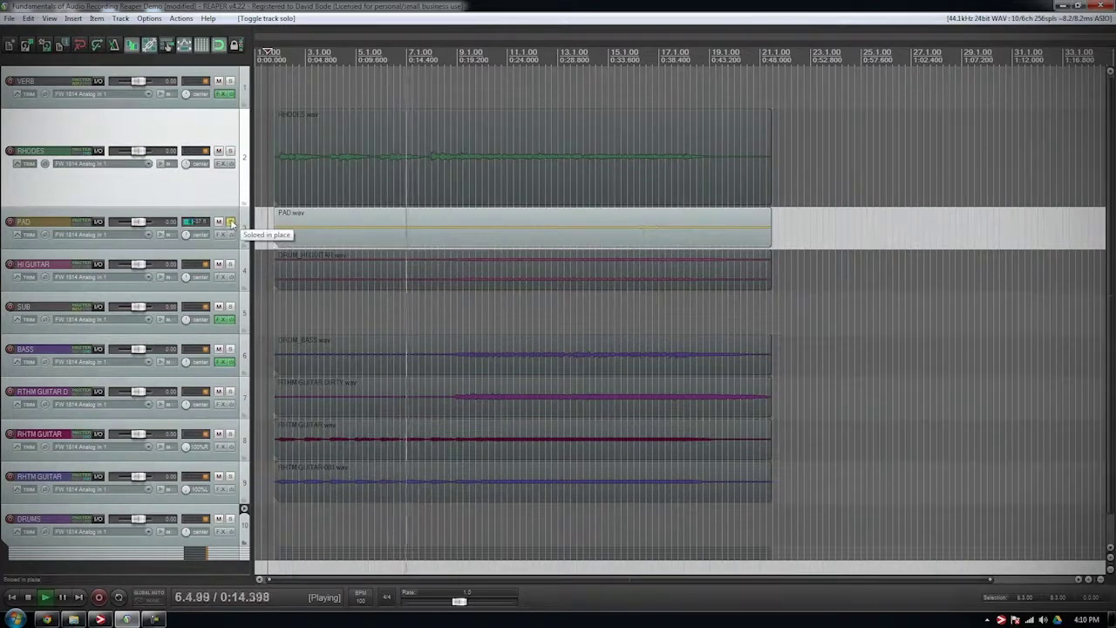
{"action": "left_click", "coordinate": [230, 222]}
{"action": "left_click", "coordinate": [231, 265]}
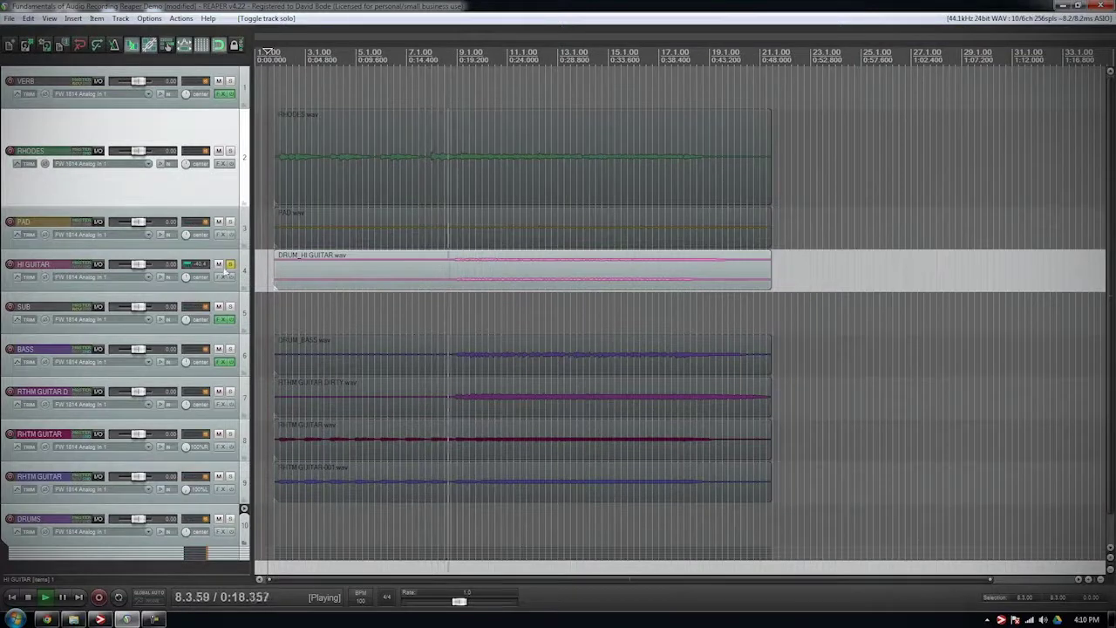
{"action": "left_click", "coordinate": [230, 264]}
{"action": "left_click", "coordinate": [230, 307]}
{"action": "left_click", "coordinate": [230, 307]}
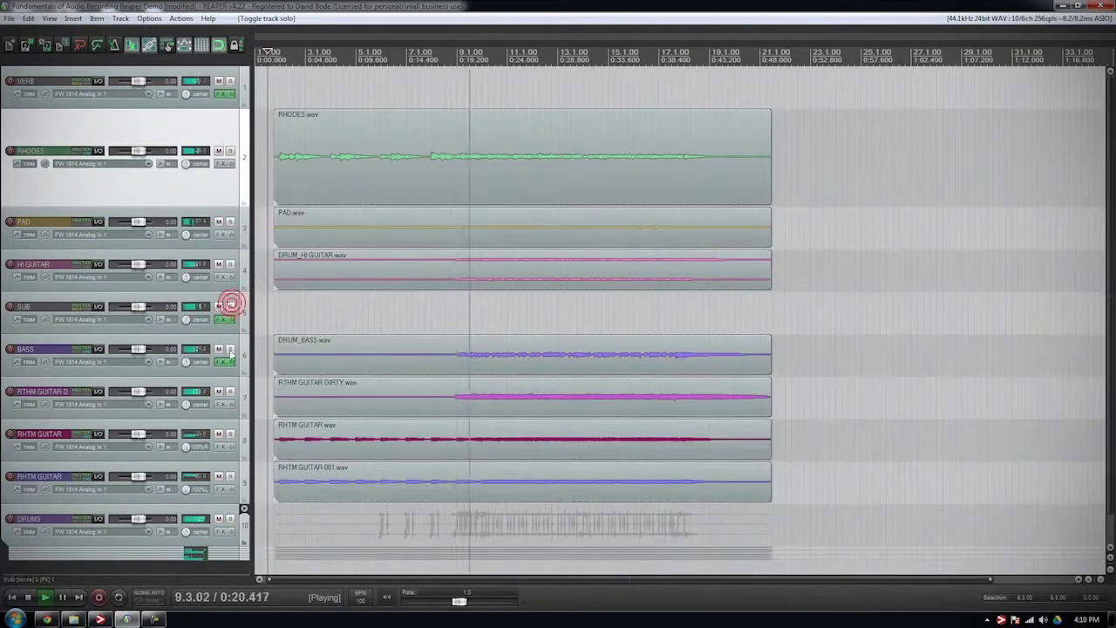
Step: Audition the BASS and RTHM GUITAR DIRTY tracks by soloing and unsoloing each during playback
{"action": "left_click", "coordinate": [230, 350]}
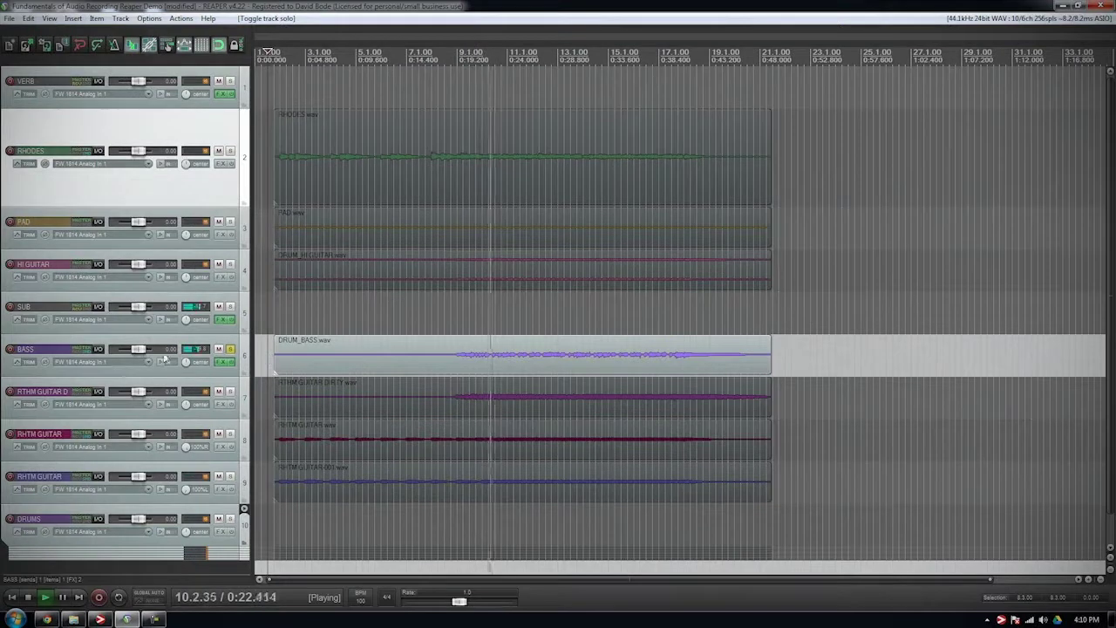
{"action": "left_click", "coordinate": [230, 349]}
{"action": "left_click", "coordinate": [230, 392]}
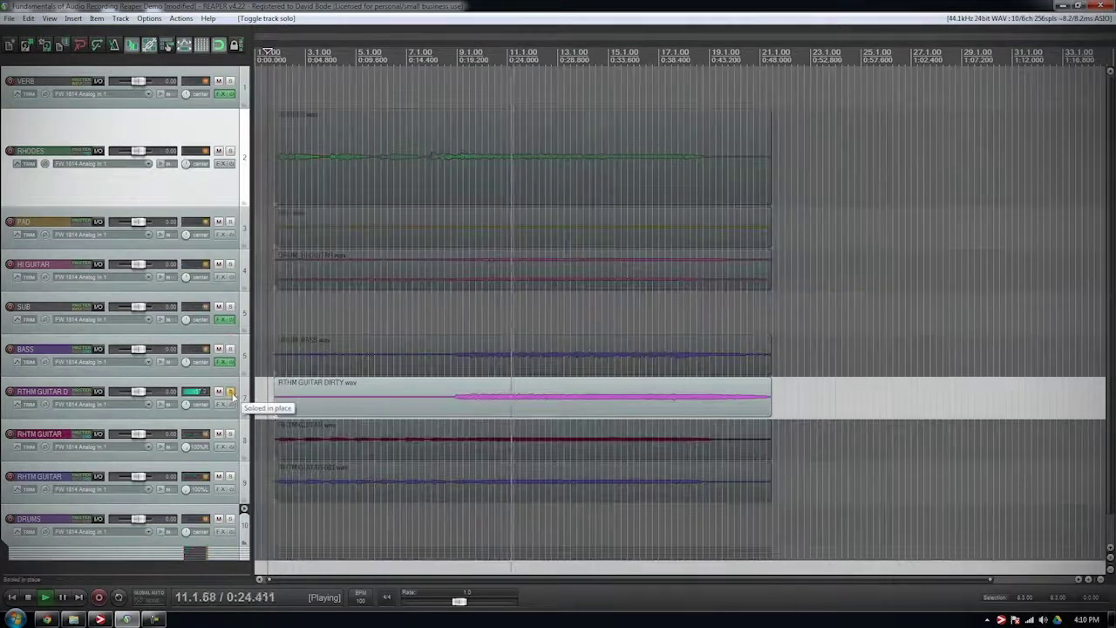
{"action": "left_click", "coordinate": [230, 391]}
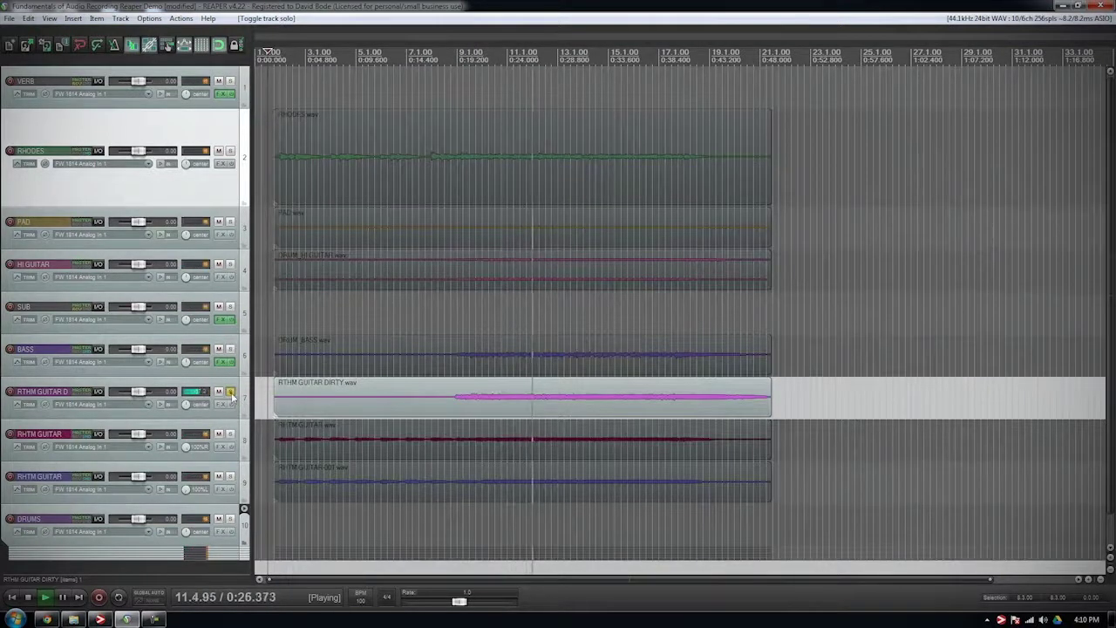
Step: Audition the two RHTM GUITAR tracks 8 and 9 in solo, unsolo both, and stop playback
{"action": "left_click", "coordinate": [231, 442]}
{"action": "left_click", "coordinate": [230, 434]}
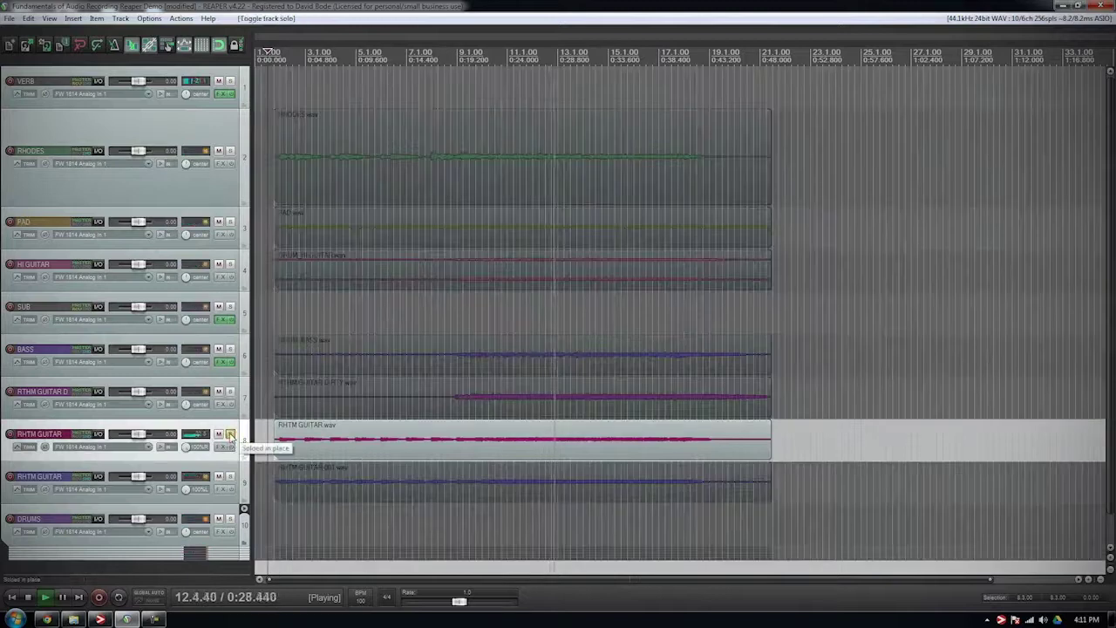
{"action": "left_click", "coordinate": [230, 476]}
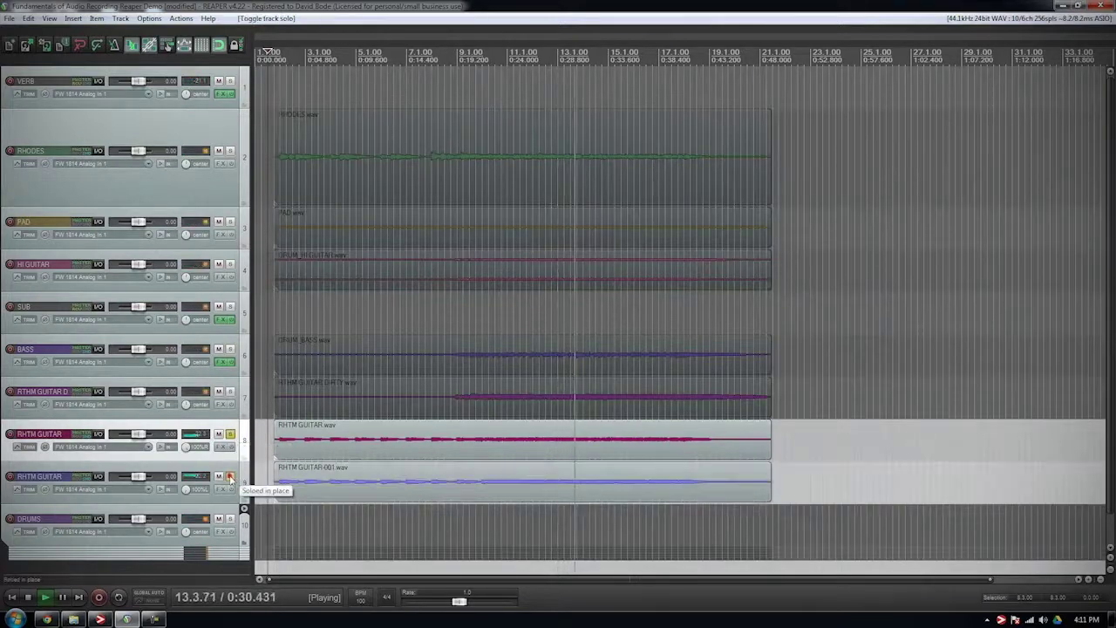
{"action": "left_click", "coordinate": [230, 476]}
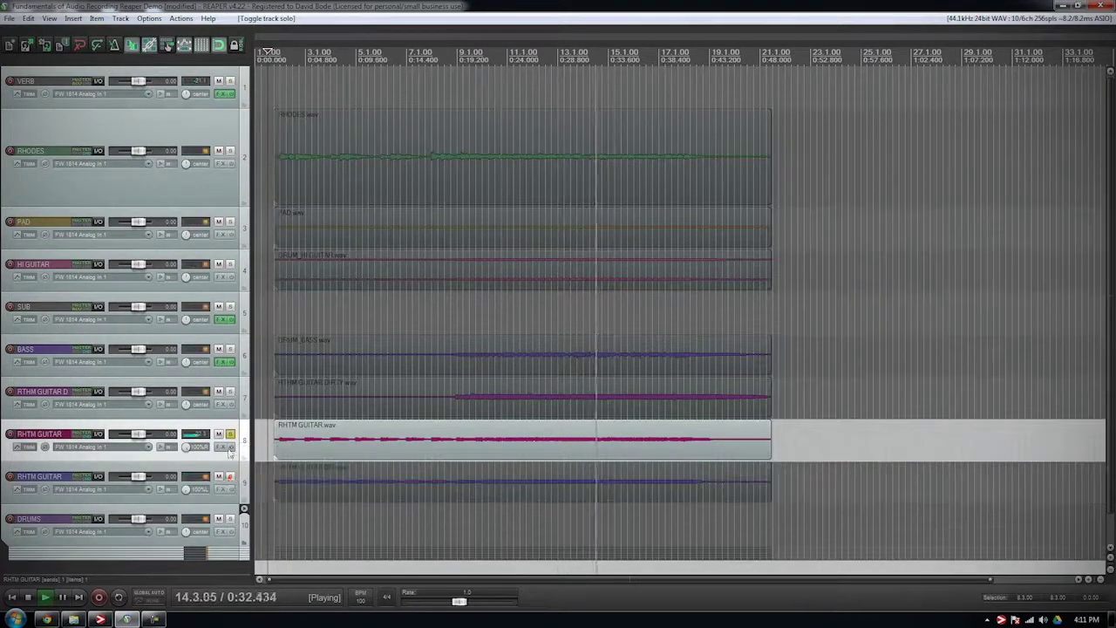
{"action": "left_click", "coordinate": [230, 434]}
{"action": "key", "text": "space"}
Step: Expand the DRUMS folder to show its child tracks and make the DRUMS track slightly taller
{"action": "scroll", "coordinate": [558, 314], "scroll_direction": "down", "scroll_amount": 1}
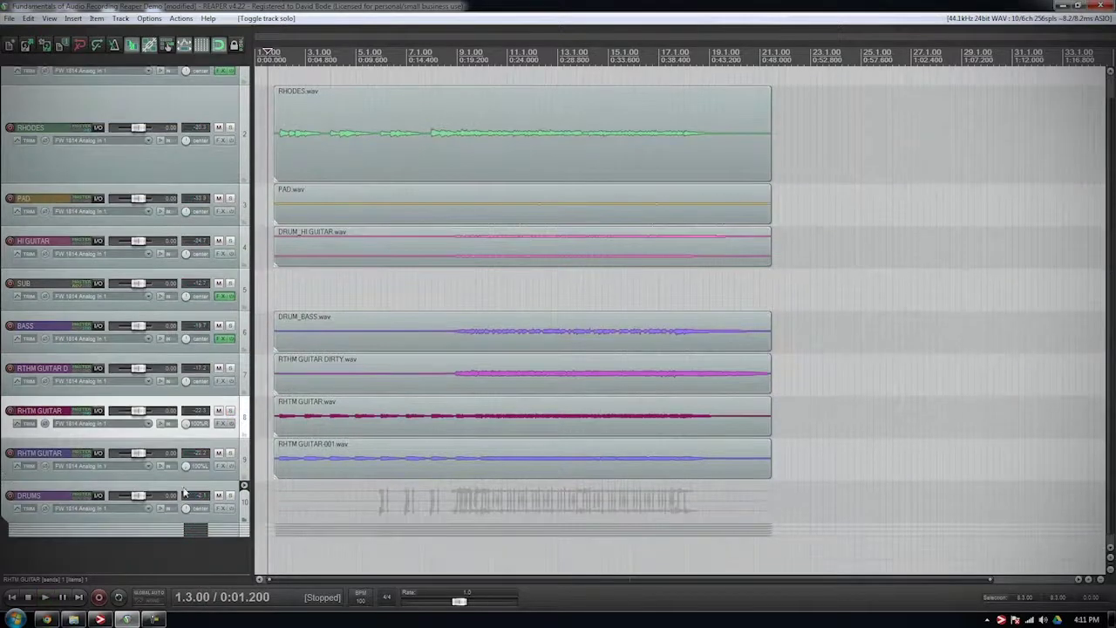
{"action": "left_click", "coordinate": [244, 485]}
{"action": "scroll", "coordinate": [122, 480], "scroll_direction": "down", "scroll_amount": 10}
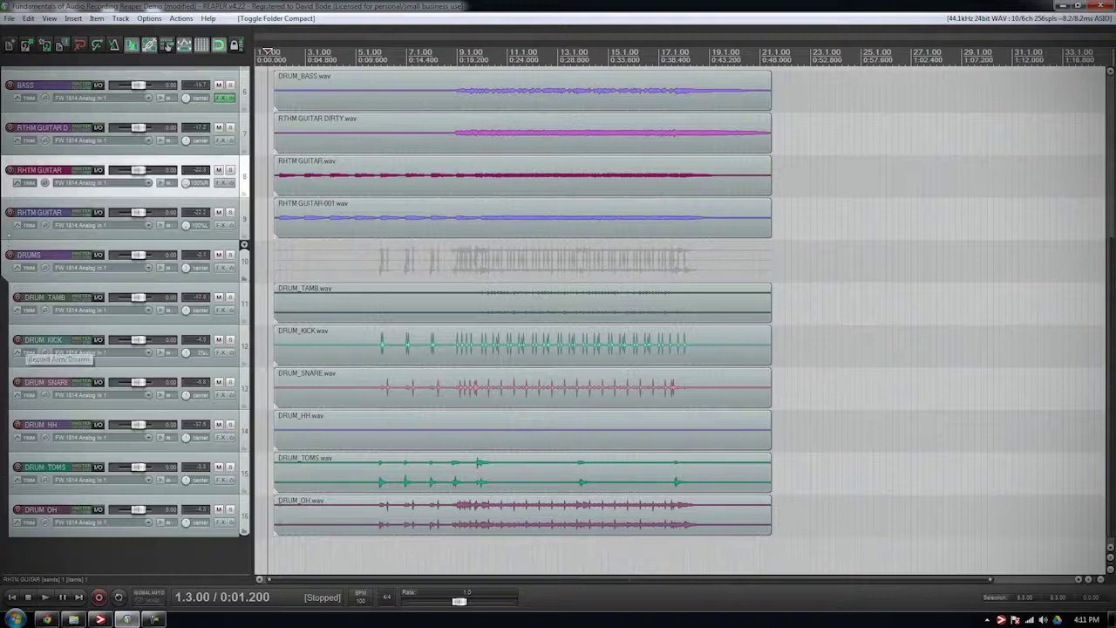
{"action": "left_click", "coordinate": [9, 273]}
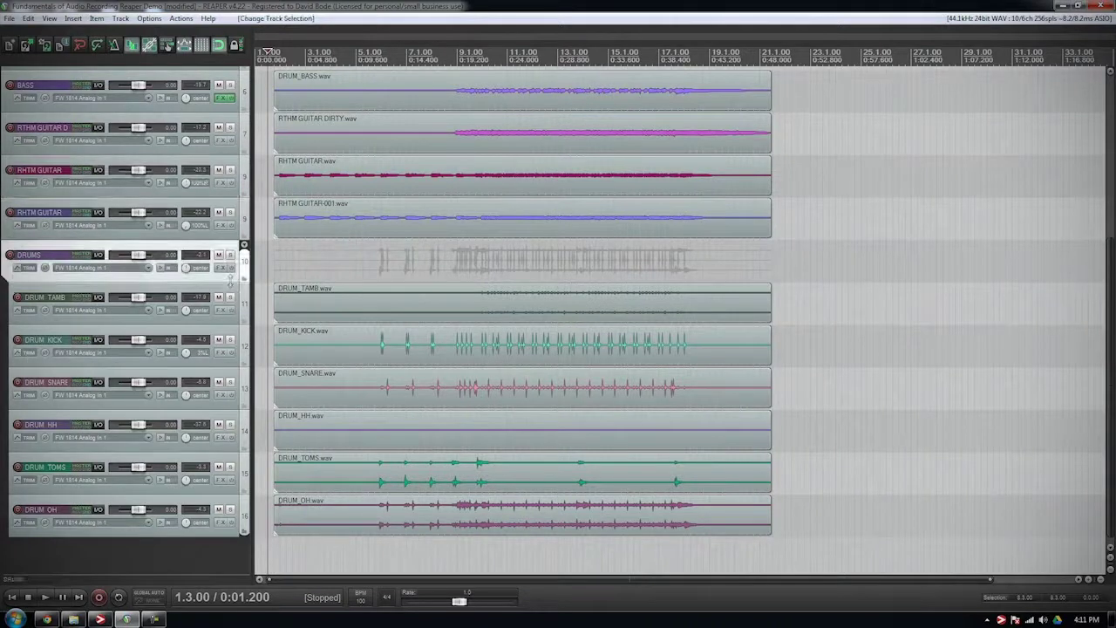
{"action": "left_click_drag", "start_coordinate": [229, 279], "coordinate": [213, 288]}
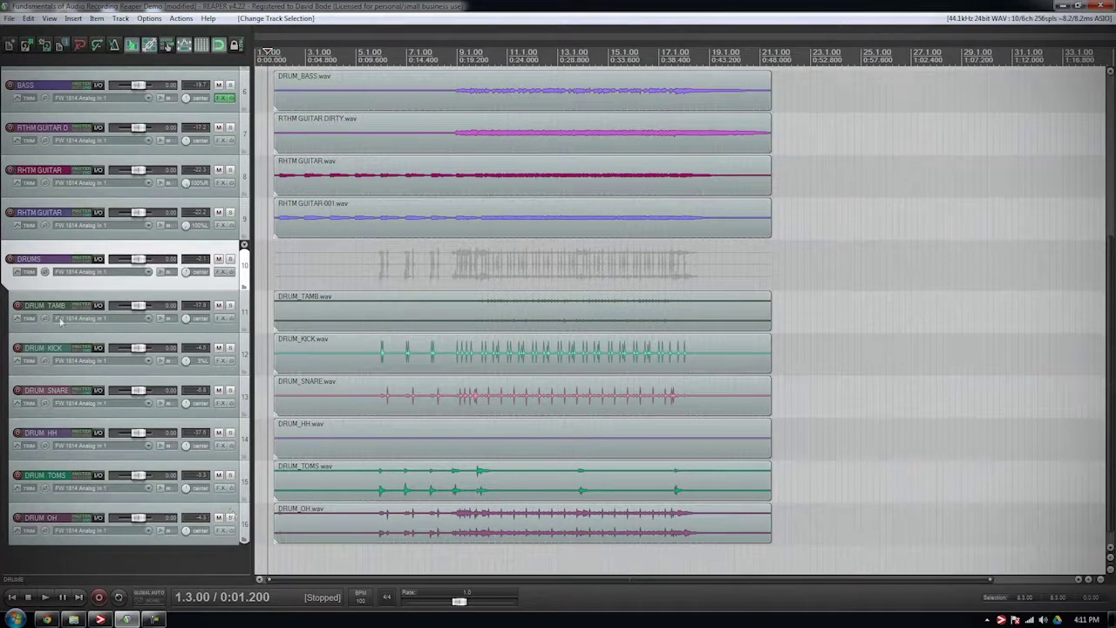
Step: Solo the DRUM_KICK track and play it from about bar 5 to audition it
{"action": "left_click", "coordinate": [230, 347]}
{"action": "left_click", "coordinate": [366, 131]}
{"action": "key", "text": "space"}
{"action": "scroll", "coordinate": [649, 358], "scroll_direction": "up", "scroll_amount": 3}
{"action": "scroll", "coordinate": [648, 358], "scroll_direction": "up", "scroll_amount": 3}
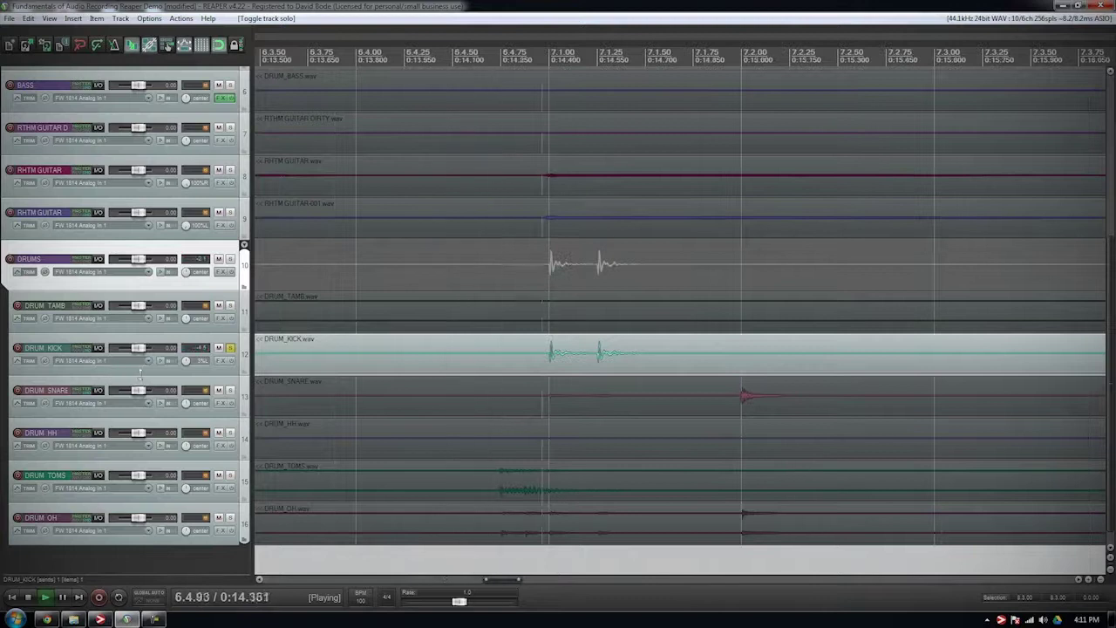
Step: Make the DRUM_KICK track several times taller and place the edit cursor at bar 7
{"action": "left_click_drag", "start_coordinate": [137, 373], "coordinate": [137, 567]}
{"action": "left_click", "coordinate": [610, 475]}
{"action": "scroll", "coordinate": [609, 475], "scroll_direction": "down", "scroll_amount": 3}
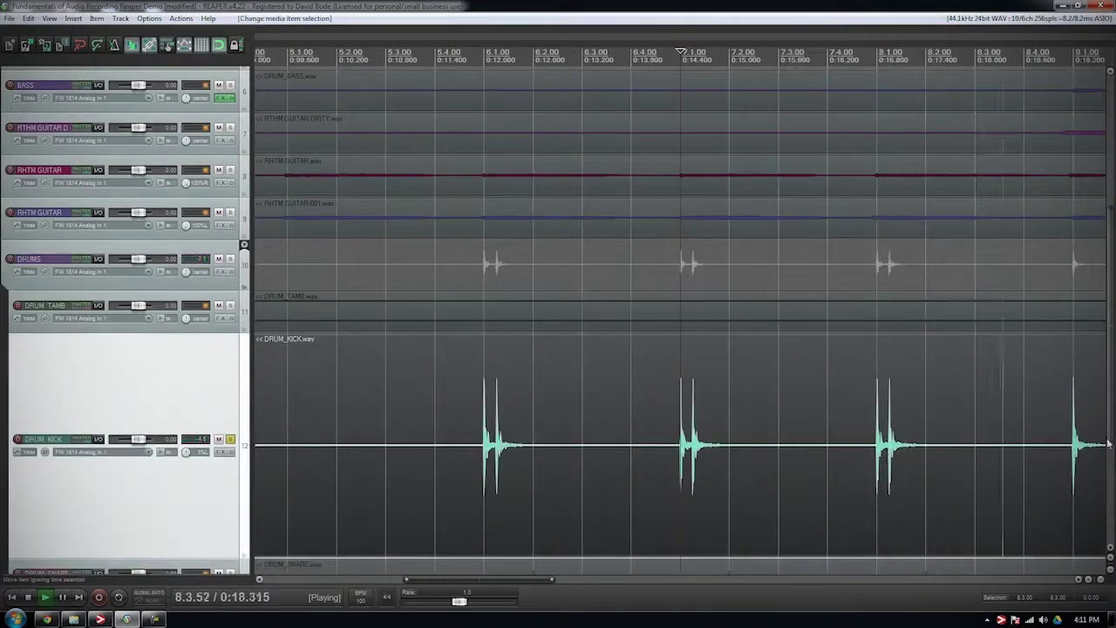
{"action": "scroll", "coordinate": [904, 454], "scroll_direction": "up", "scroll_amount": 3}
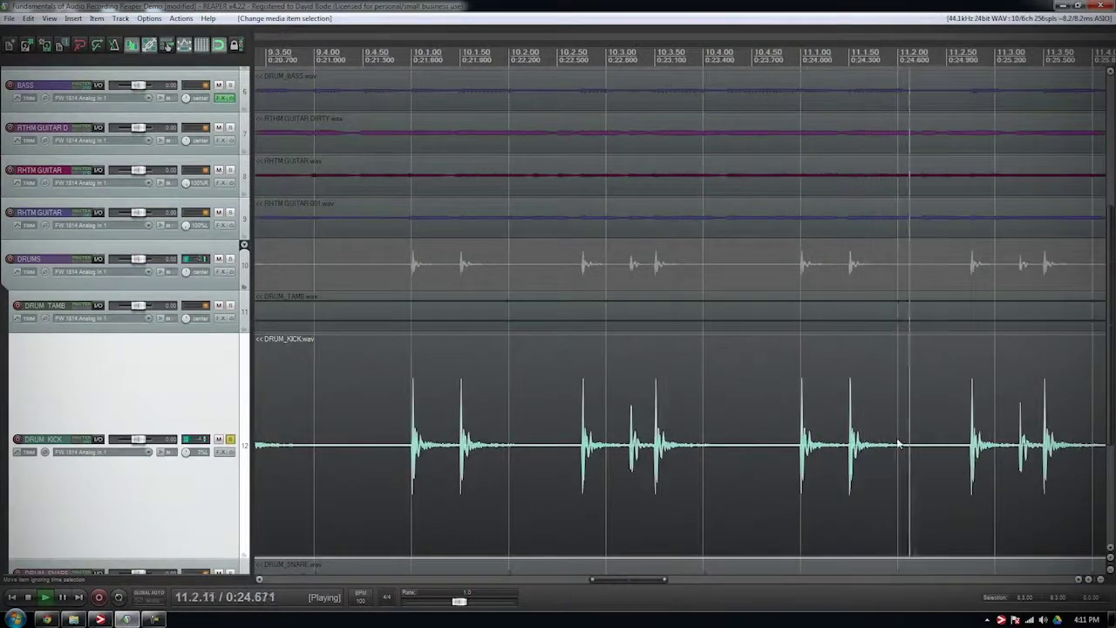
Step: Stop playback and switch the solo from the DRUM_KICK track to the DRUM_SNARE track
{"action": "left_click", "coordinate": [230, 438]}
{"action": "key", "text": "space"}
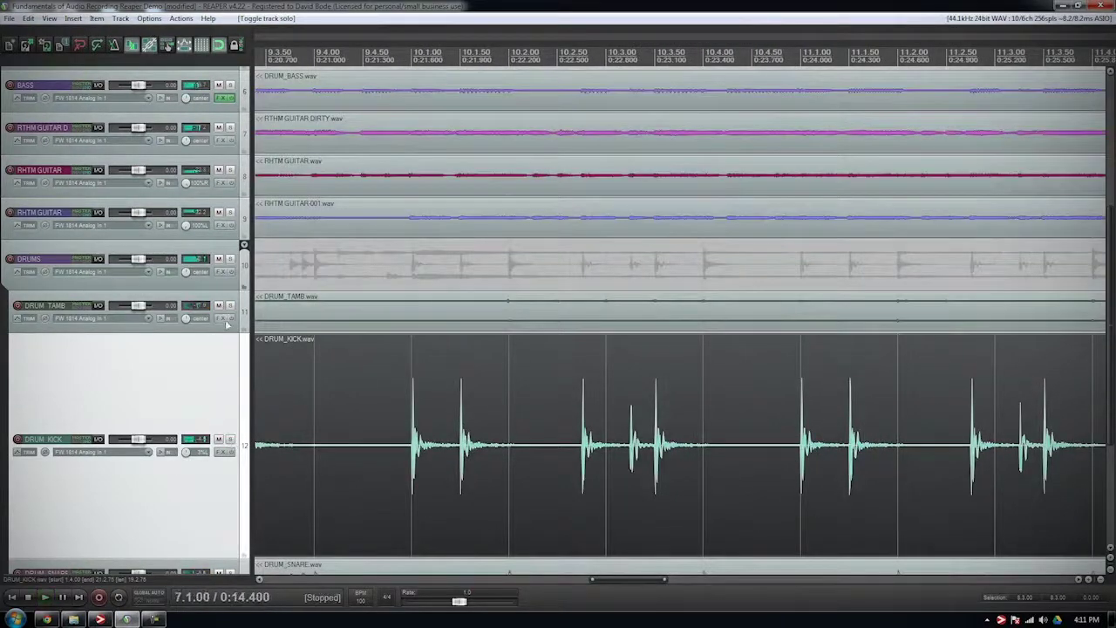
{"action": "scroll", "coordinate": [229, 323], "scroll_direction": "down", "scroll_amount": 4}
{"action": "left_click", "coordinate": [230, 404]}
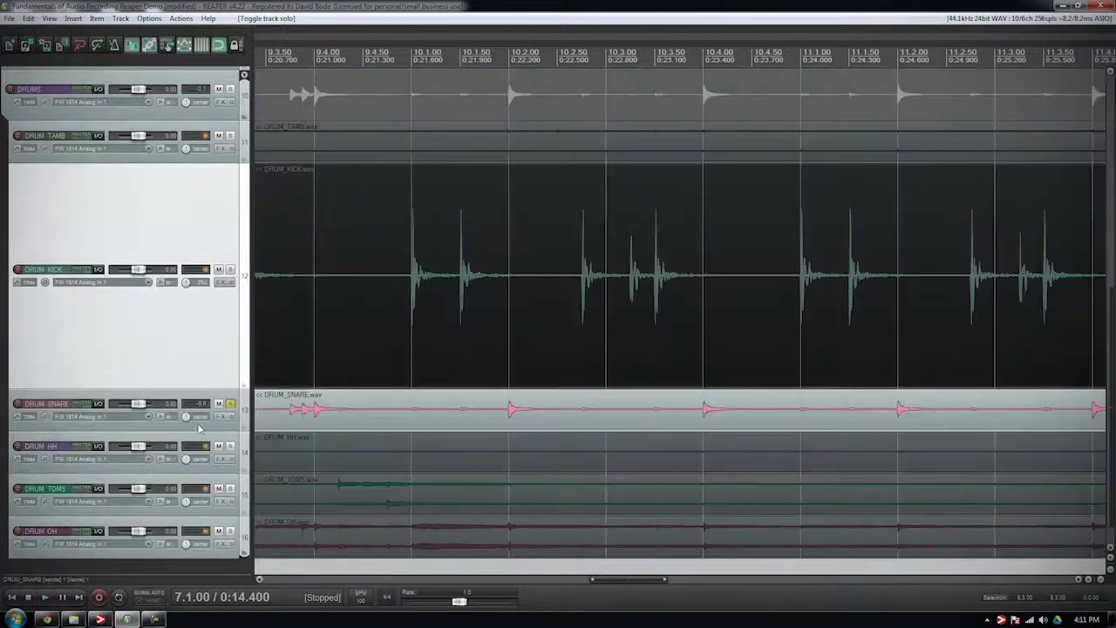
Step: Make the DRUM_SNARE track several times taller and play it soloed from bar 7 to audition it
{"action": "left_click_drag", "start_coordinate": [207, 431], "coordinate": [207, 558]}
{"action": "scroll", "coordinate": [613, 448], "scroll_direction": "up", "scroll_amount": 5}
{"action": "key", "text": "space"}
{"action": "scroll", "coordinate": [708, 492], "scroll_direction": "down", "scroll_amount": 4}
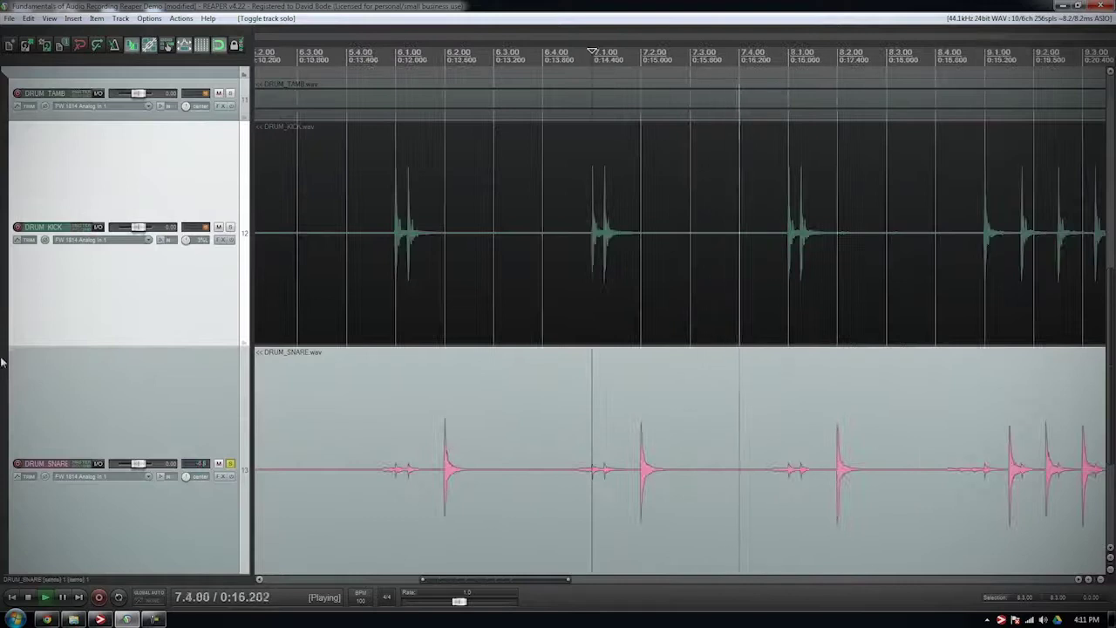
{"action": "key", "text": "Page_Down"}
{"action": "key", "text": "Page_Down"}
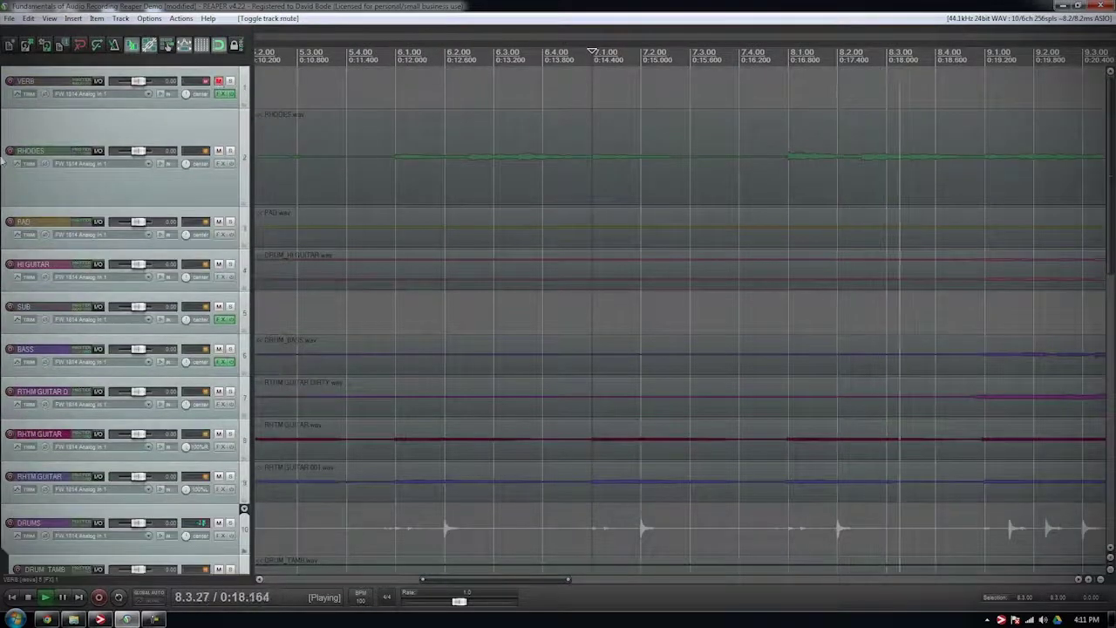
{"action": "scroll", "coordinate": [10, 237], "scroll_direction": "down", "scroll_amount": 5}
{"action": "scroll", "coordinate": [11, 237], "scroll_direction": "down", "scroll_amount": 2}
{"action": "scroll", "coordinate": [478, 269], "scroll_direction": "down", "scroll_amount": 4}
{"action": "scroll", "coordinate": [1007, 298], "scroll_direction": "up", "scroll_amount": 2}
{"action": "scroll", "coordinate": [877, 316], "scroll_direction": "down", "scroll_amount": 2}
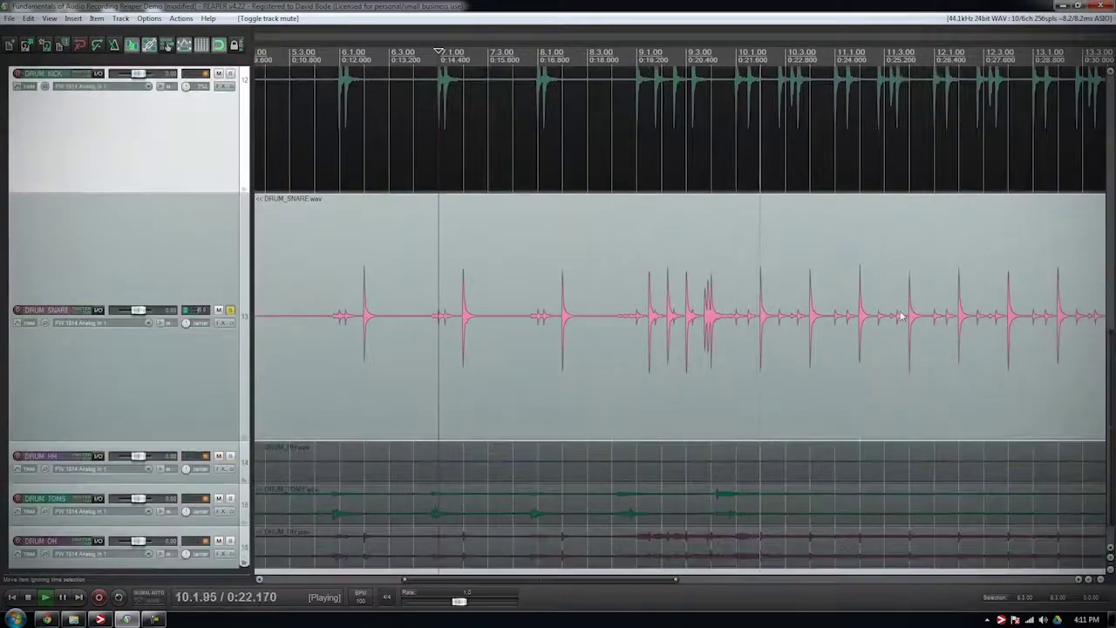
{"action": "scroll", "coordinate": [876, 316], "scroll_direction": "up", "scroll_amount": 2}
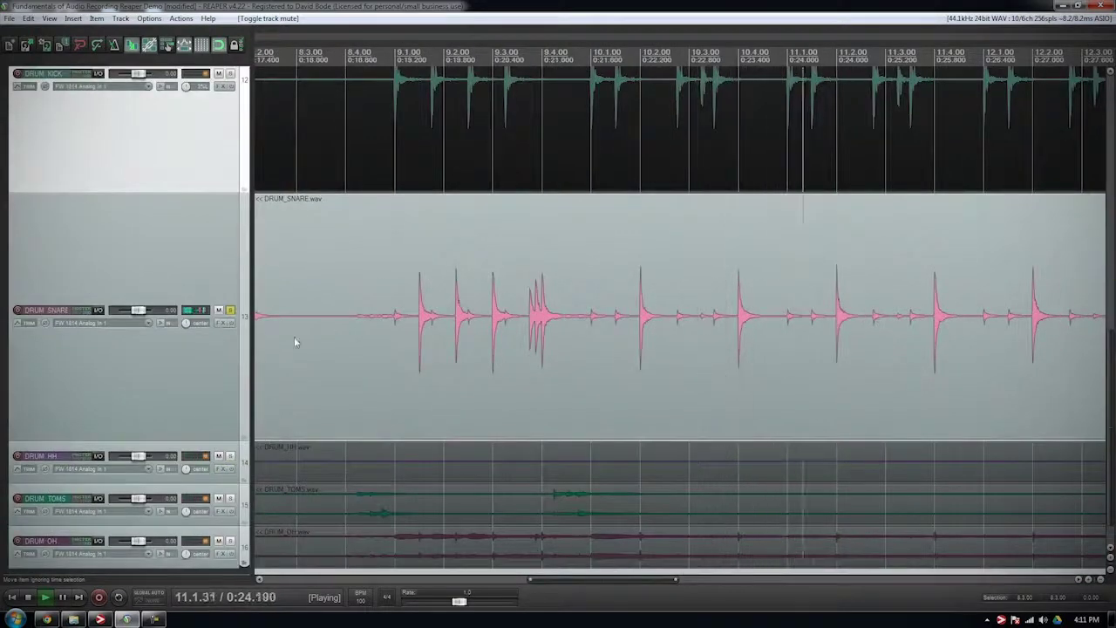
Step: Unsolo the DRUM_SNARE track and stop playback
{"action": "left_click", "coordinate": [229, 311]}
{"action": "key", "text": "space"}
{"action": "scroll", "coordinate": [50, 425], "scroll_direction": "down", "scroll_amount": 1}
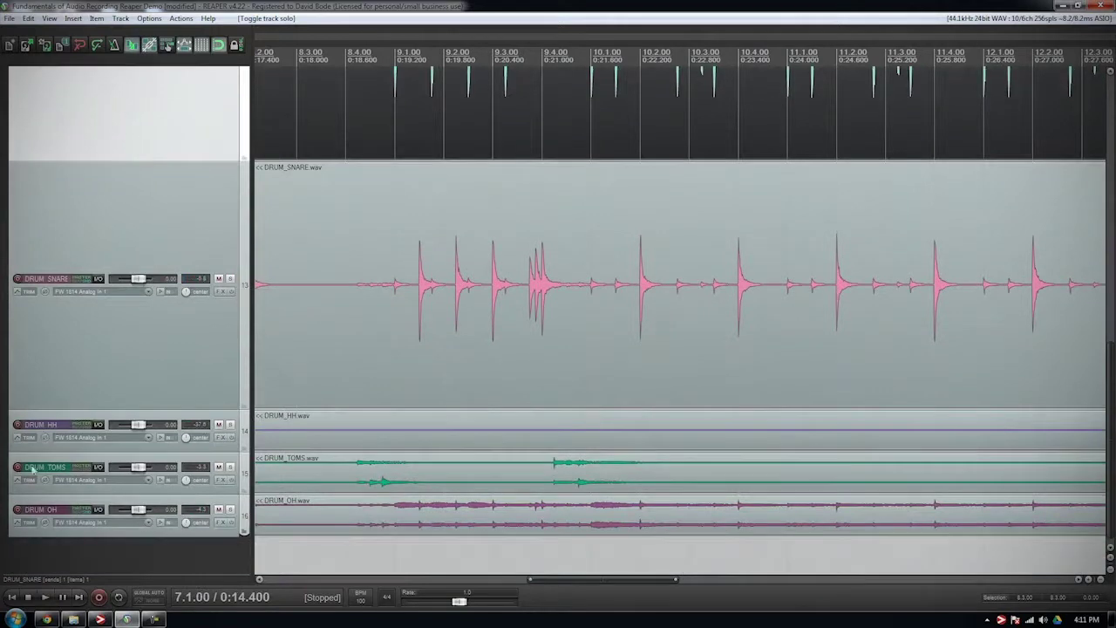
Step: Solo the DRUM_OH track, play it briefly from bar 9, and unsolo it
{"action": "left_click", "coordinate": [115, 532]}
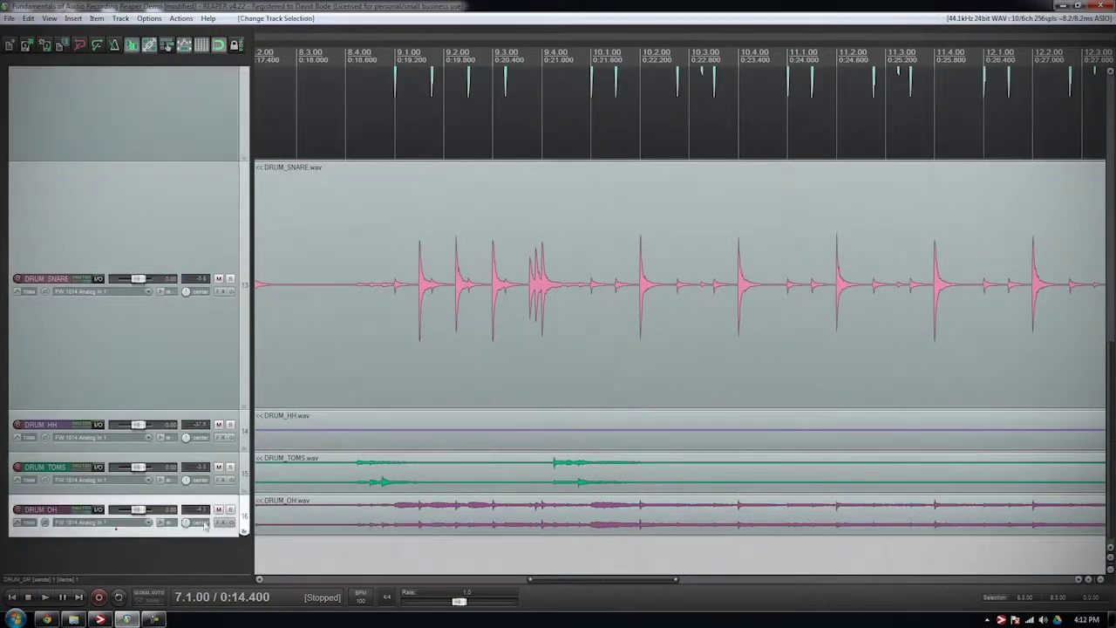
{"action": "left_click", "coordinate": [230, 509]}
{"action": "left_click", "coordinate": [398, 69]}
{"action": "key", "text": "space"}
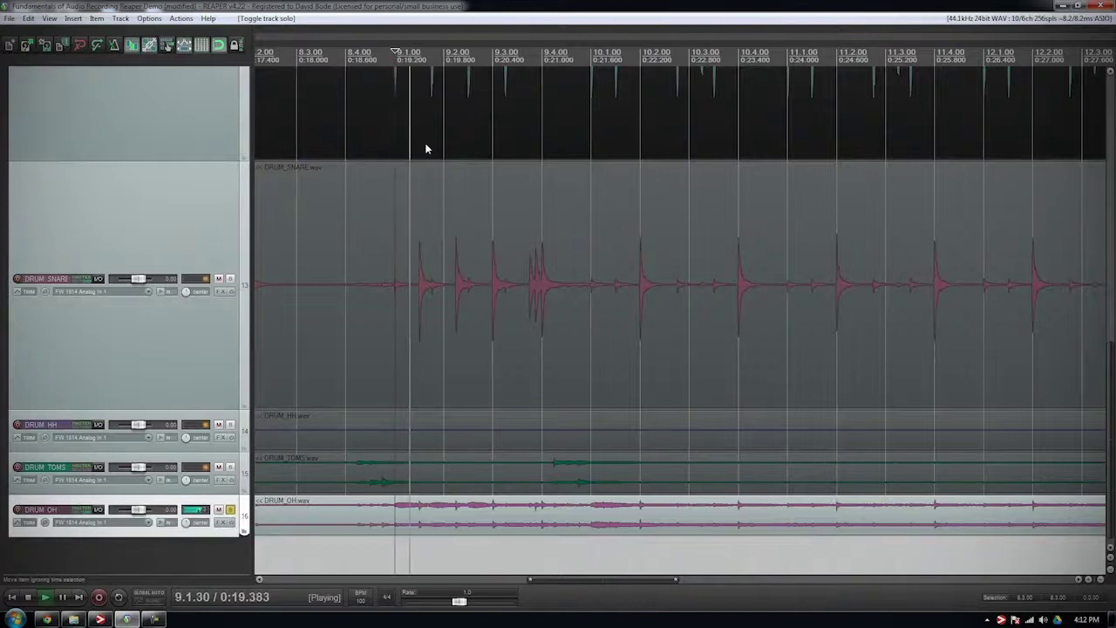
{"action": "left_click", "coordinate": [230, 510]}
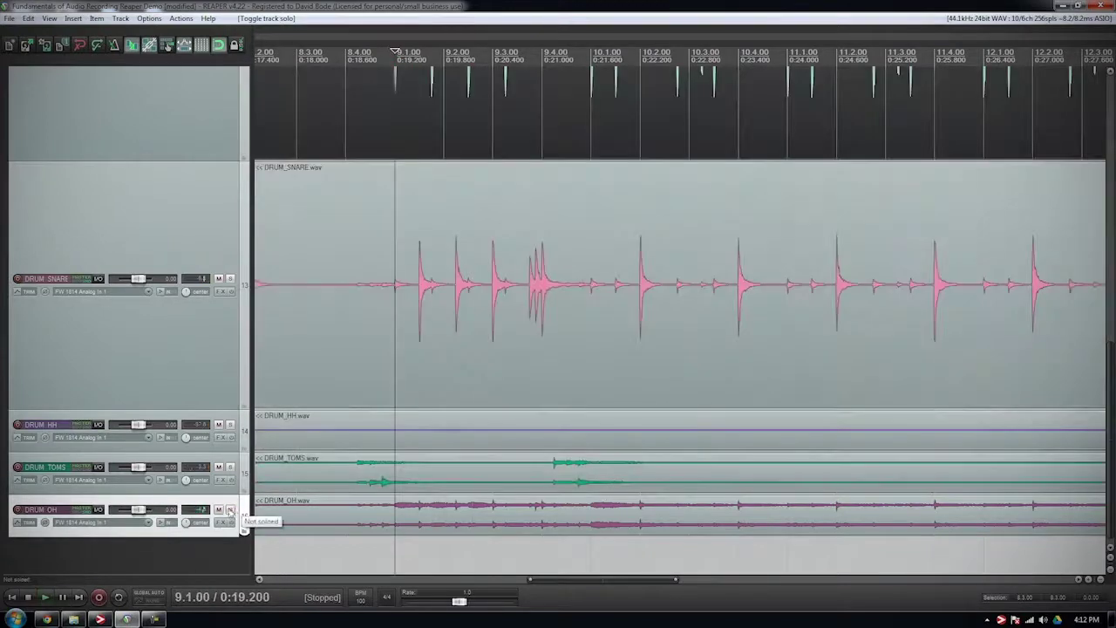
Step: Reduce the height of all tracks and zoom the timeline out until the whole project fits in the arrange view
{"action": "scroll", "coordinate": [9, 392], "scroll_direction": "up", "scroll_amount": 5}
{"action": "scroll", "coordinate": [1, 392], "scroll_direction": "down", "scroll_amount": 8}
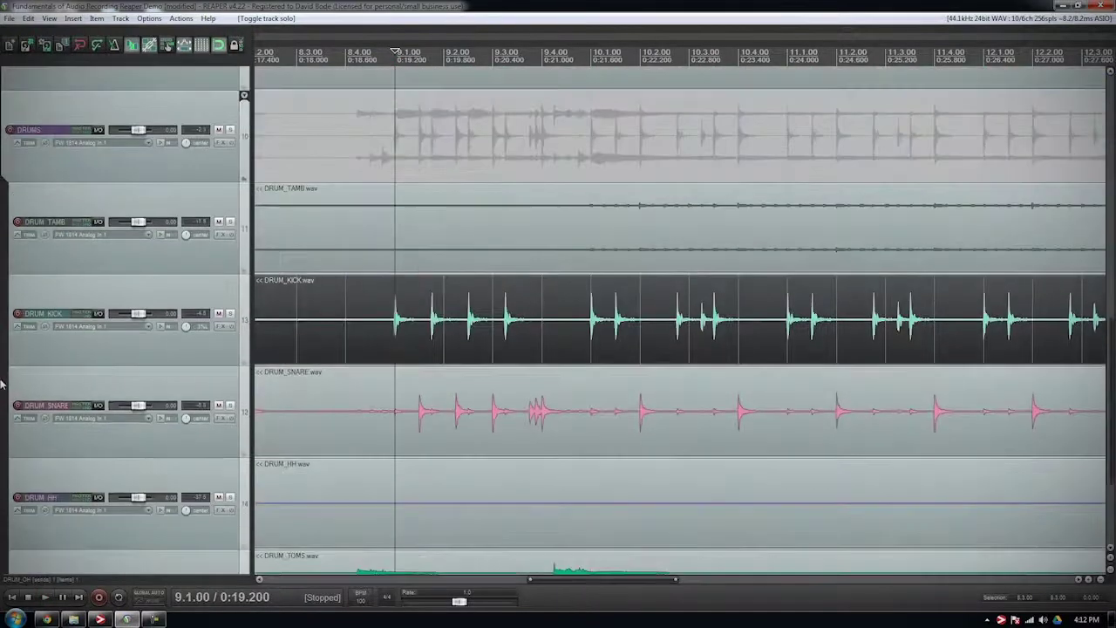
{"action": "scroll", "coordinate": [1, 368], "scroll_direction": "down", "scroll_amount": 4}
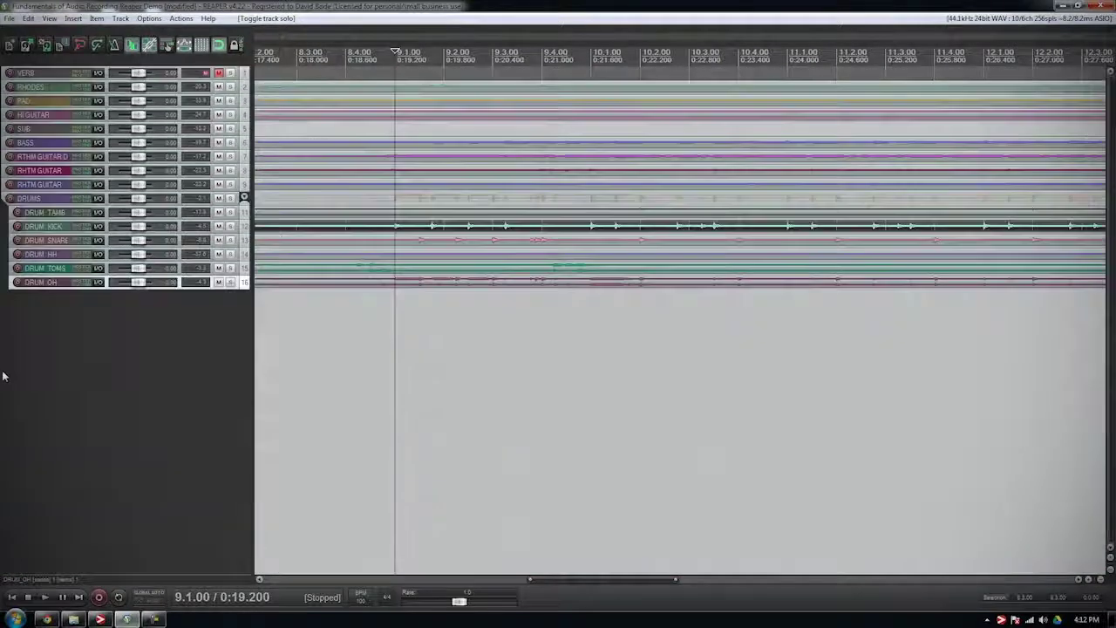
{"action": "scroll", "coordinate": [3, 375], "scroll_direction": "up", "scroll_amount": 6}
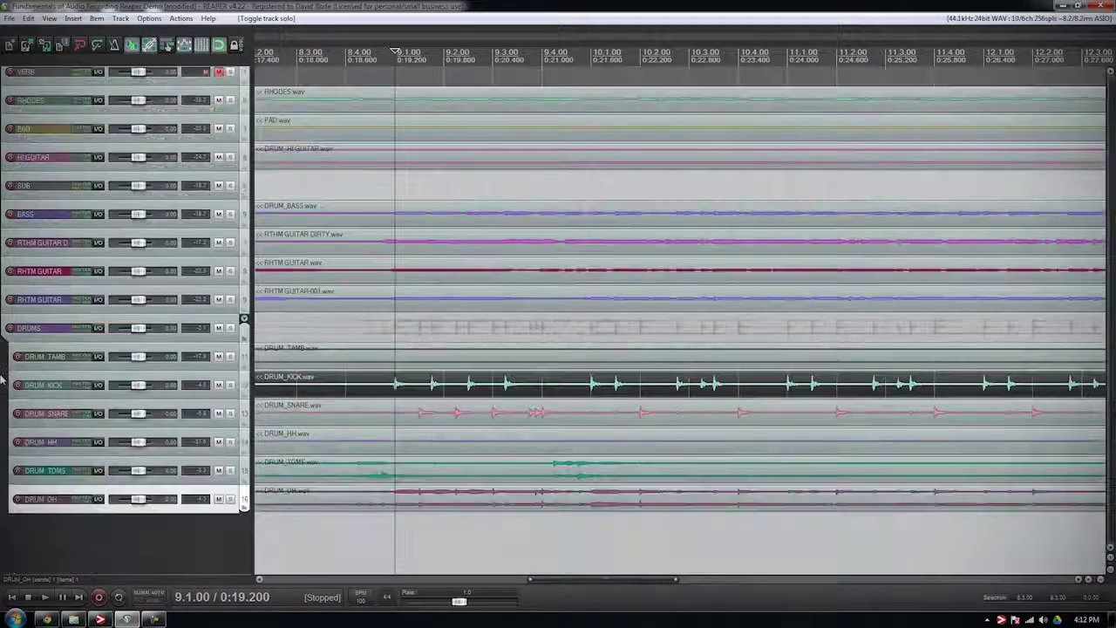
{"action": "scroll", "coordinate": [349, 377], "scroll_direction": "down", "scroll_amount": 5}
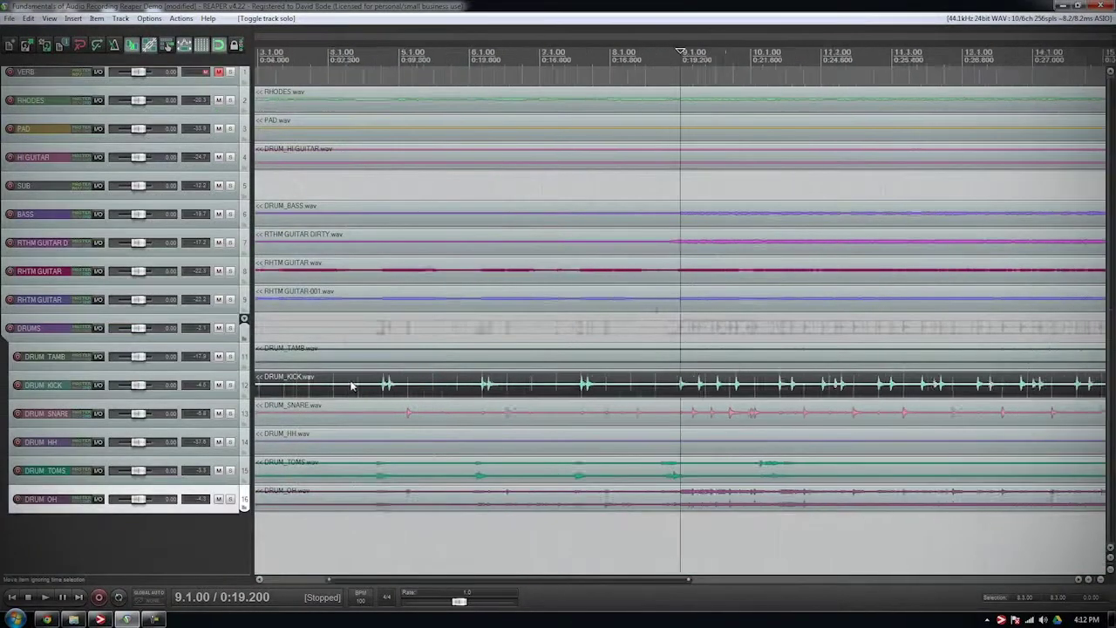
{"action": "scroll", "coordinate": [353, 377], "scroll_direction": "down", "scroll_amount": 2}
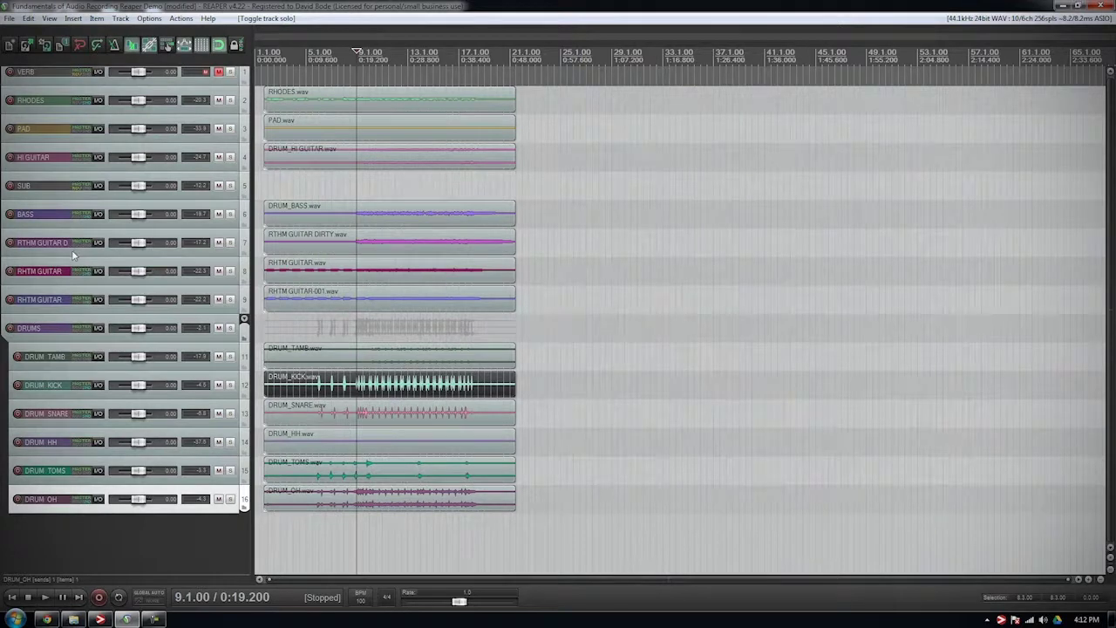
Step: Move the SUB track directly below the VERB track
{"action": "left_click", "coordinate": [61, 223]}
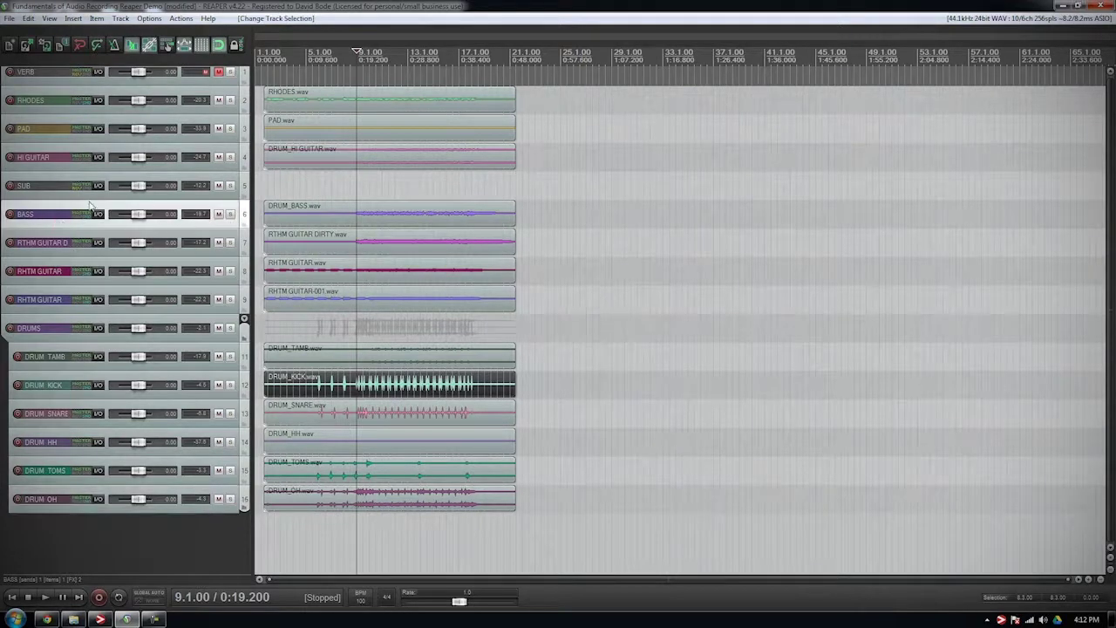
{"action": "left_click_drag", "start_coordinate": [50, 159], "coordinate": [53, 186]}
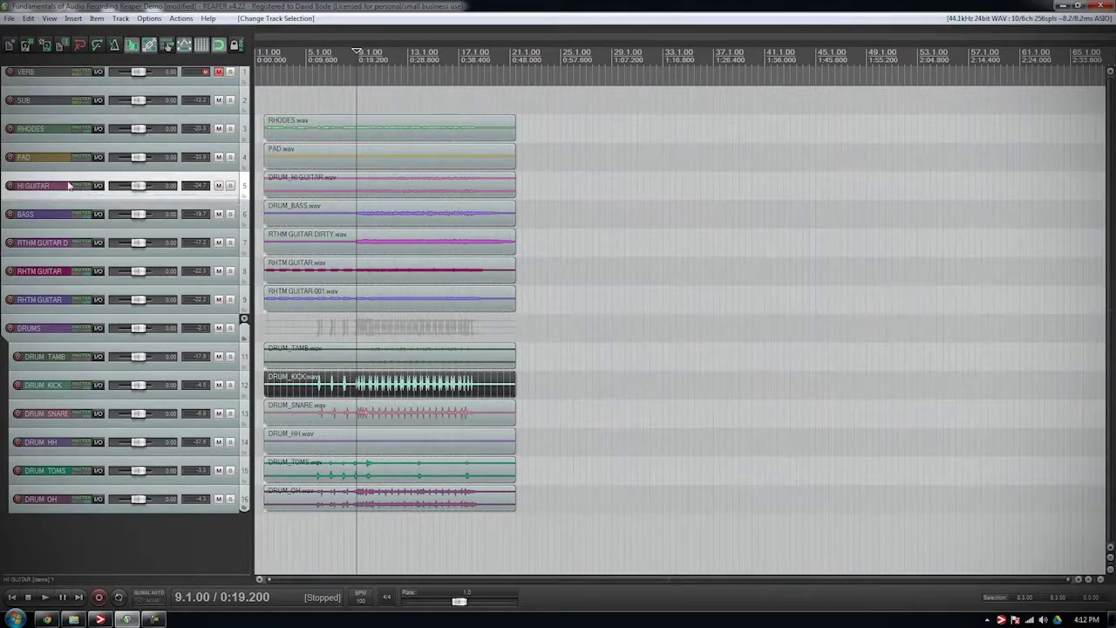
{"action": "left_click", "coordinate": [63, 168]}
{"action": "left_click", "coordinate": [69, 136]}
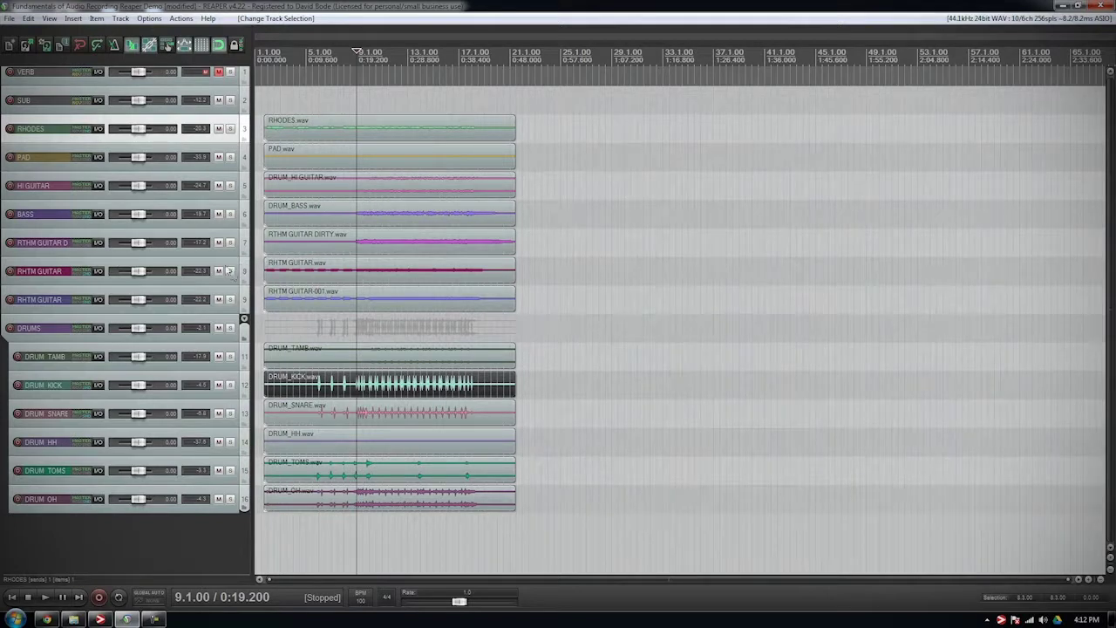
{"action": "left_click", "coordinate": [5, 209]}
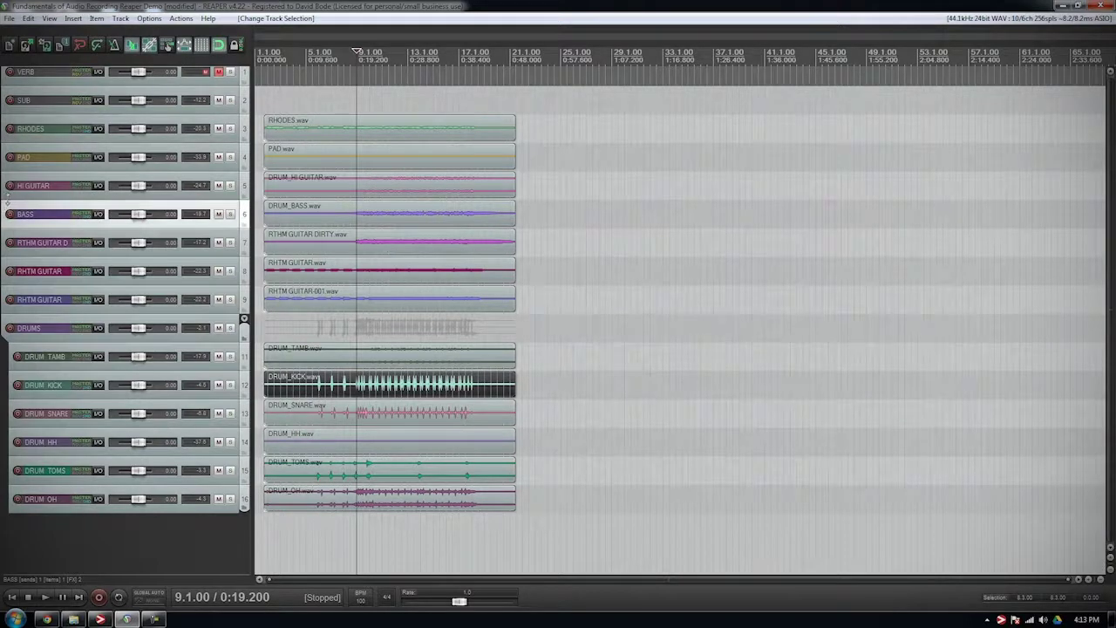
{"action": "left_click", "coordinate": [6, 197]}
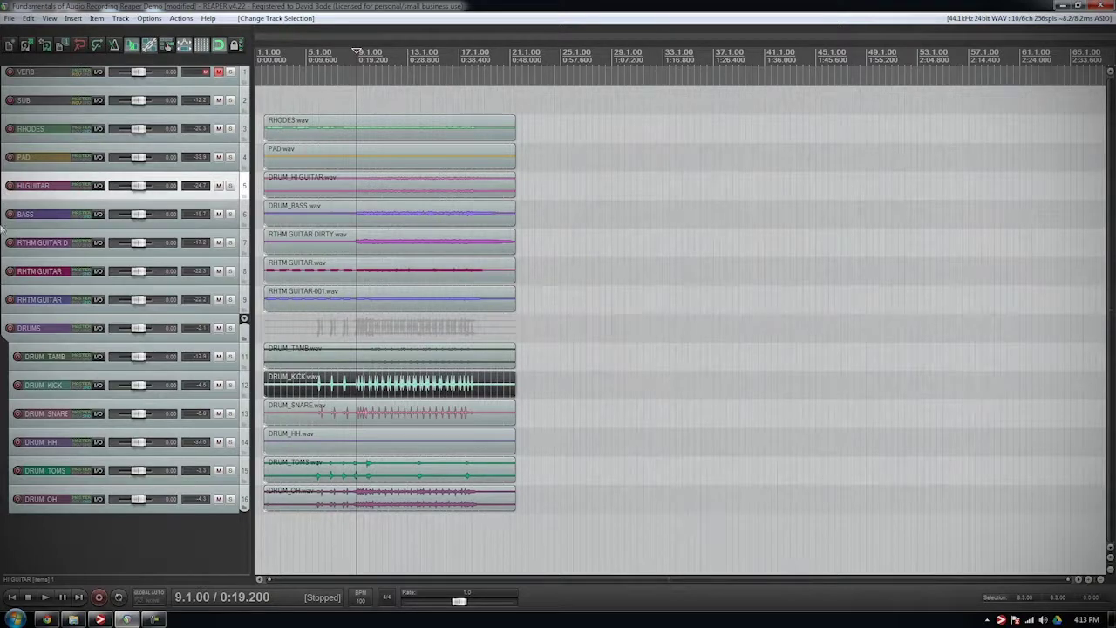
{"action": "left_click", "coordinate": [3, 133]}
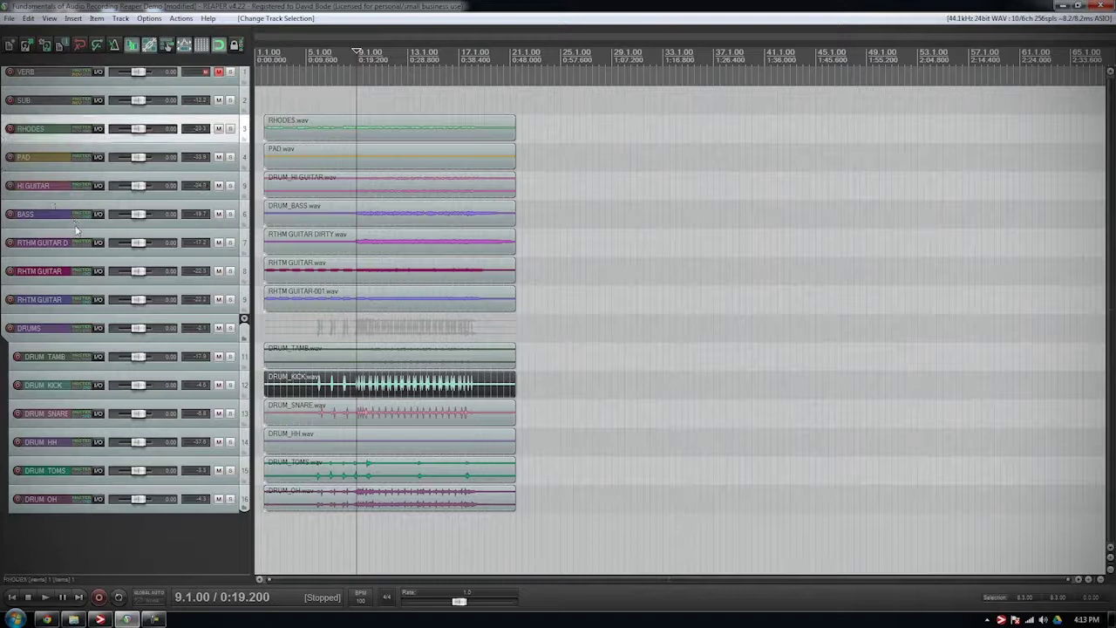
Step: Enlarge and solo the BASS track, and play it from bar 9 with the SUB track muted
{"action": "left_click_drag", "start_coordinate": [76, 229], "coordinate": [81, 310]}
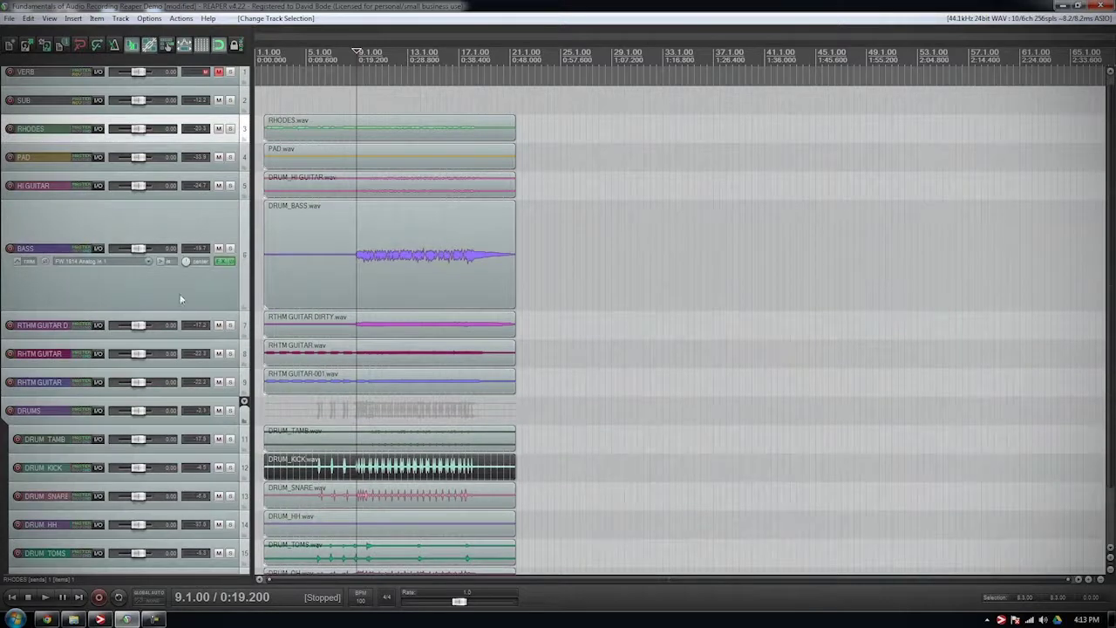
{"action": "left_click", "coordinate": [230, 249]}
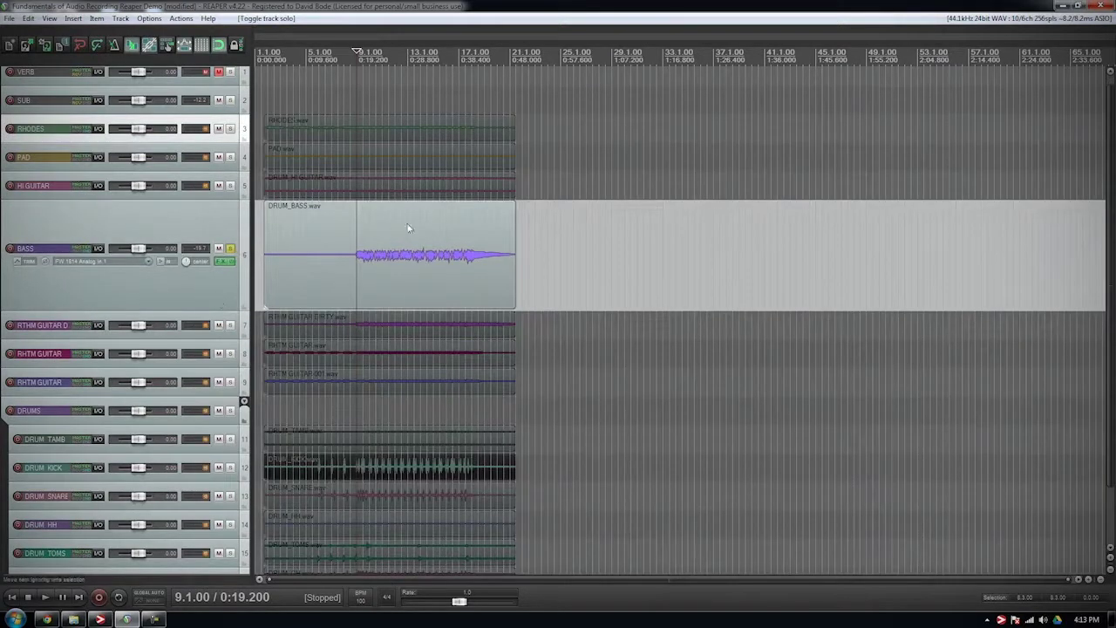
{"action": "mouse_move", "coordinate": [140, 251]}
{"action": "left_mouse_down"}
{"action": "mouse_move", "coordinate": [155, 303]}
{"action": "mouse_move", "coordinate": [138, 252]}
{"action": "mouse_move", "coordinate": [126, 250]}
{"action": "mouse_move", "coordinate": [148, 250]}
{"action": "left_mouse_up"}
{"action": "key", "text": "space"}
{"action": "left_click", "coordinate": [218, 100]}
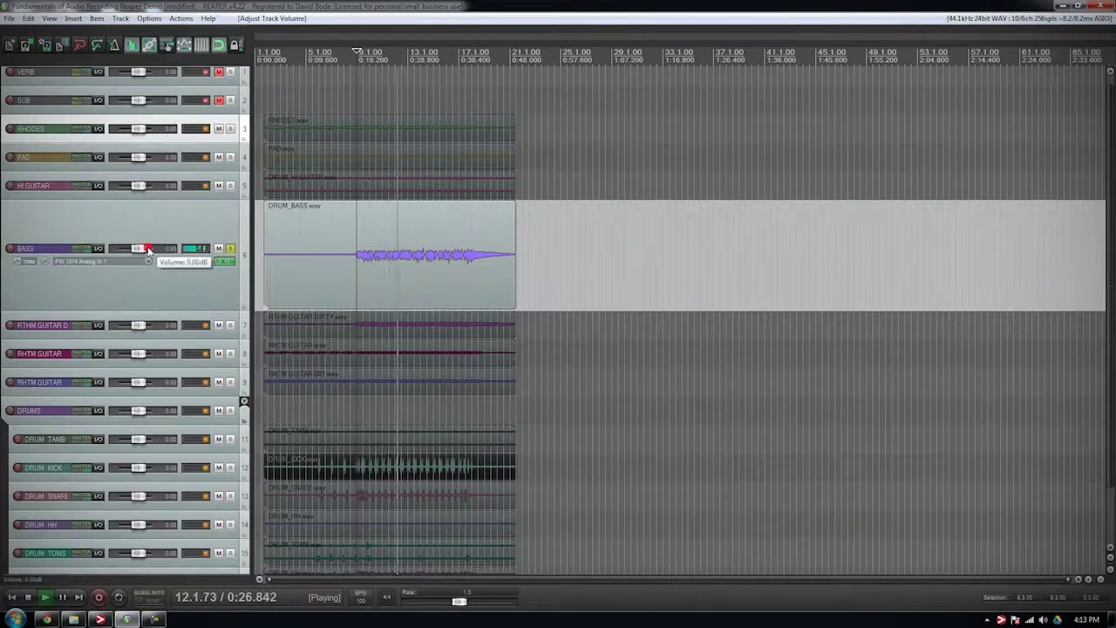
{"action": "key", "text": "space"}
Step: Show the volume envelope of the BASS track and make its envelope lane taller
{"action": "left_click", "coordinate": [172, 297]}
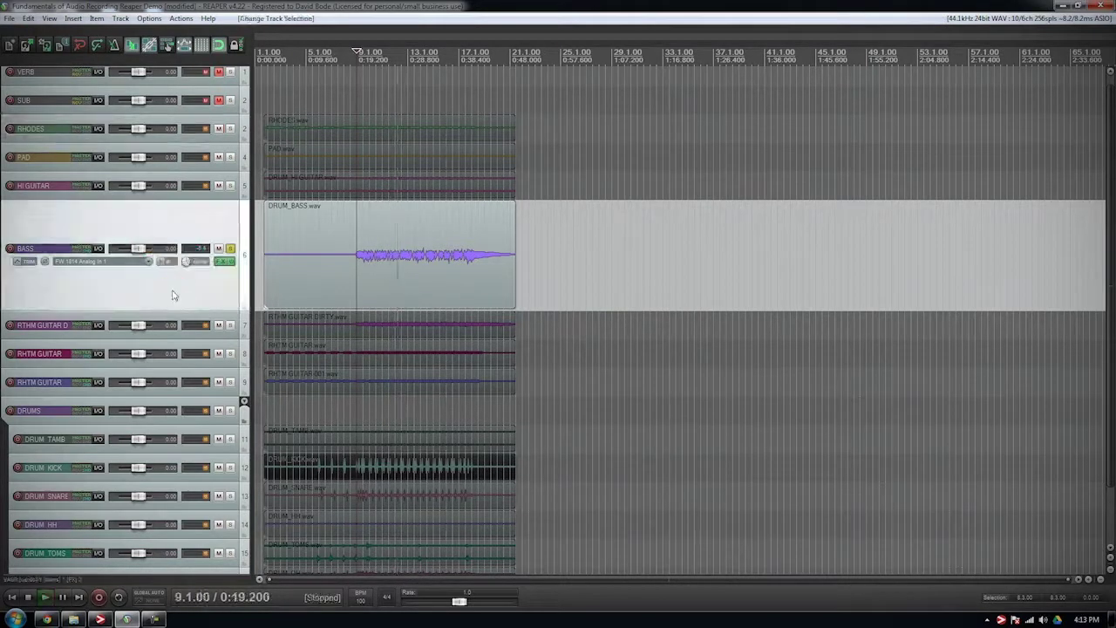
{"action": "key", "text": "v"}
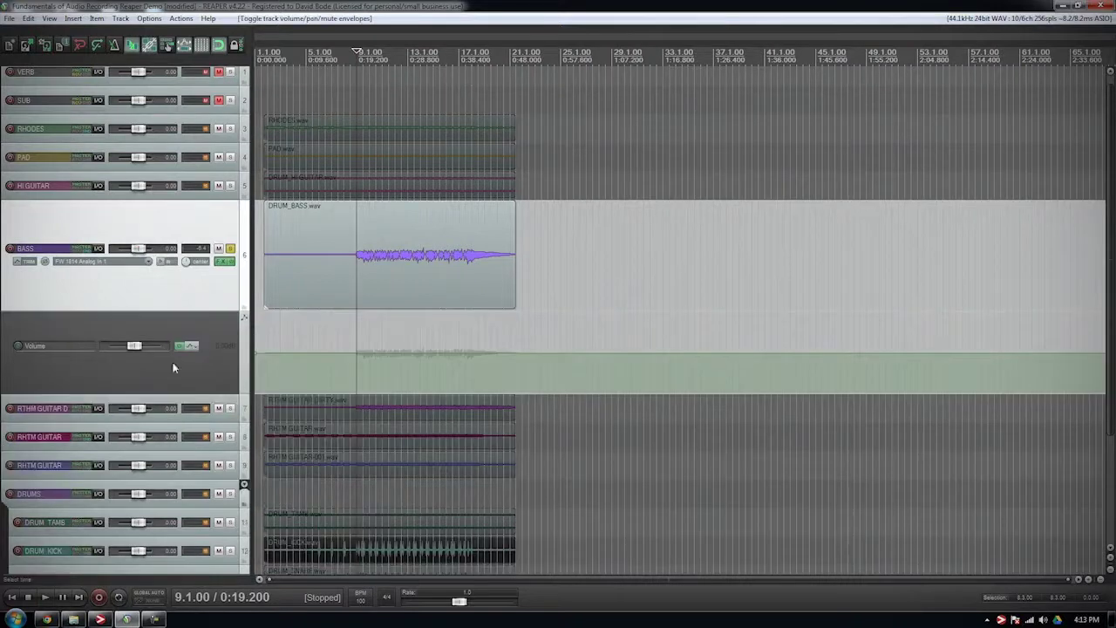
{"action": "left_click", "coordinate": [226, 393]}
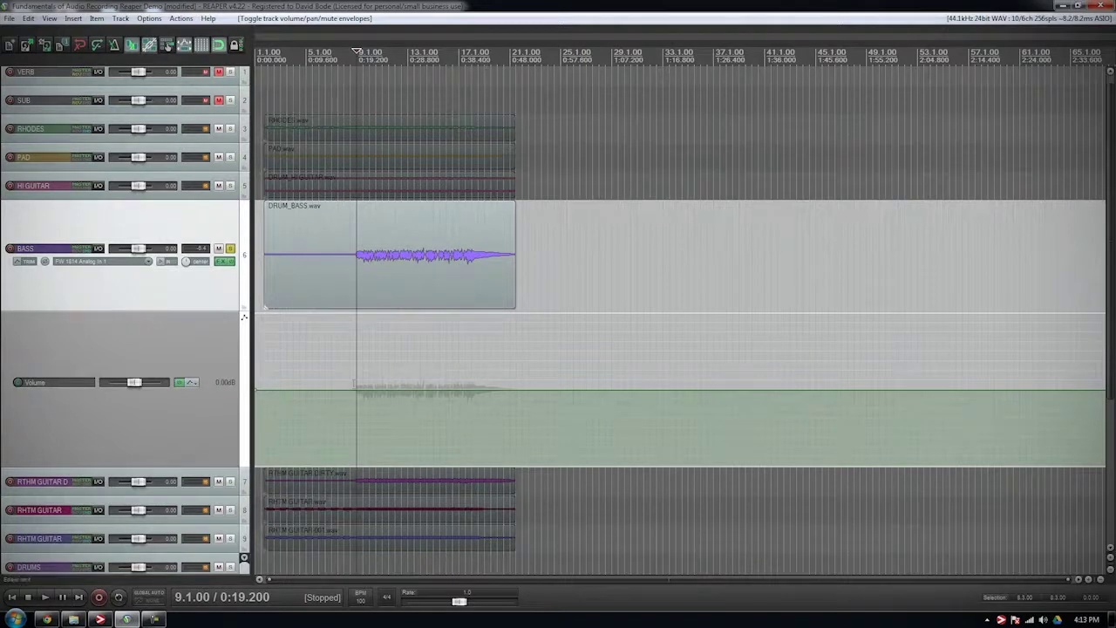
Step: Add BASS volume envelope points that fade from bar 9 down to about -7.2 dB near bar 12, and play the fade
{"action": "left_click", "coordinate": [382, 395]}
{"action": "left_click_drag", "start_coordinate": [382, 395], "coordinate": [394, 431]}
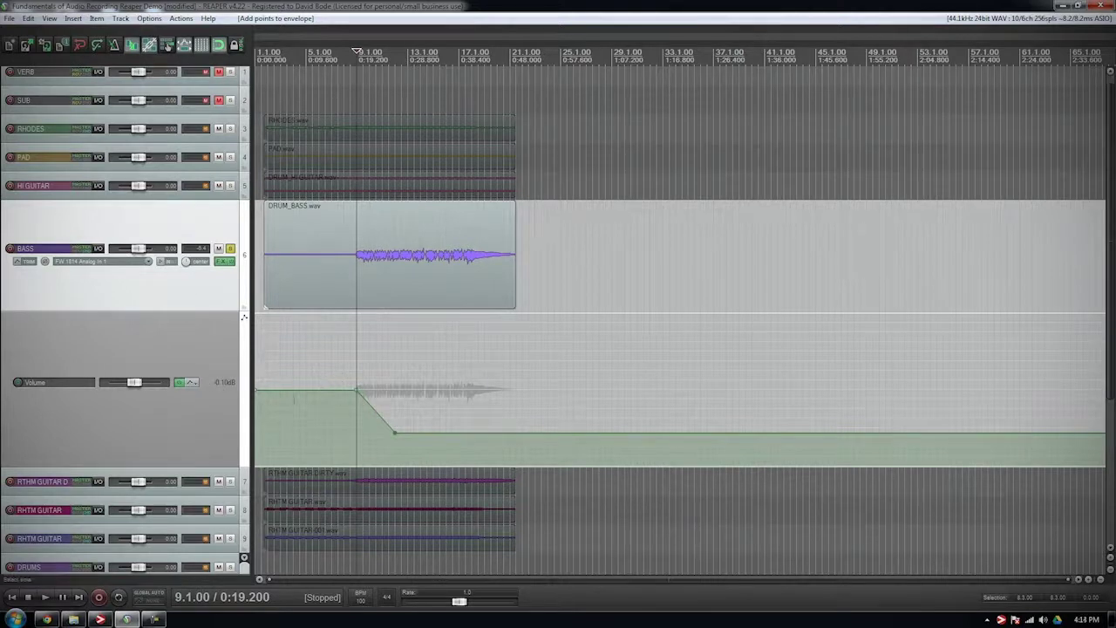
{"action": "key", "text": "space"}
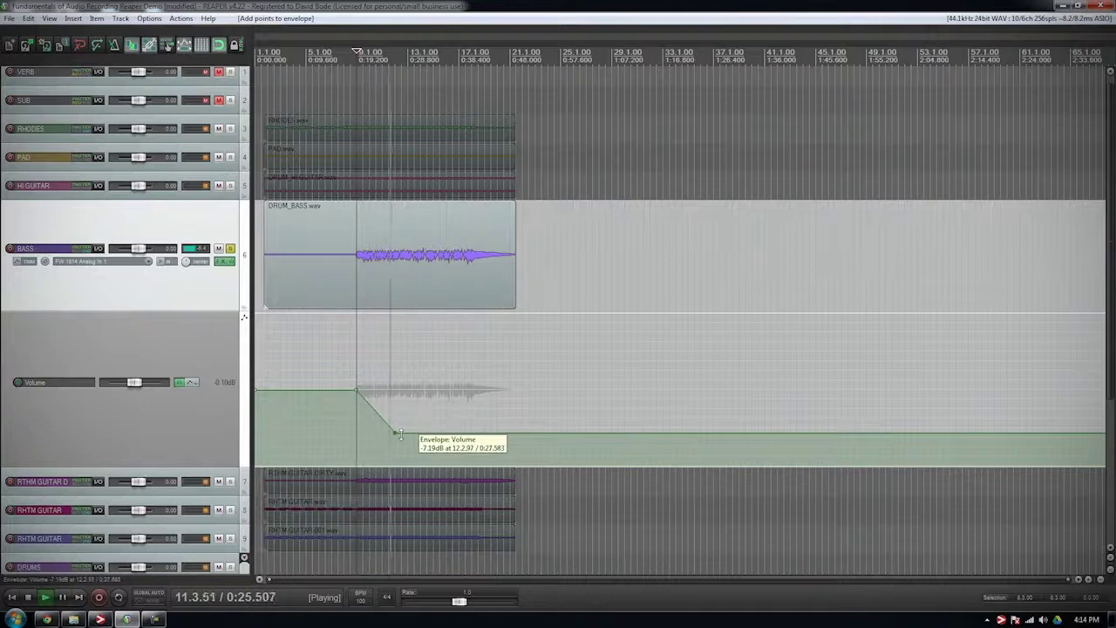
{"action": "key", "text": "space"}
Step: Unsolo the BASS track and delete the added points from its volume envelope
{"action": "left_click", "coordinate": [231, 250]}
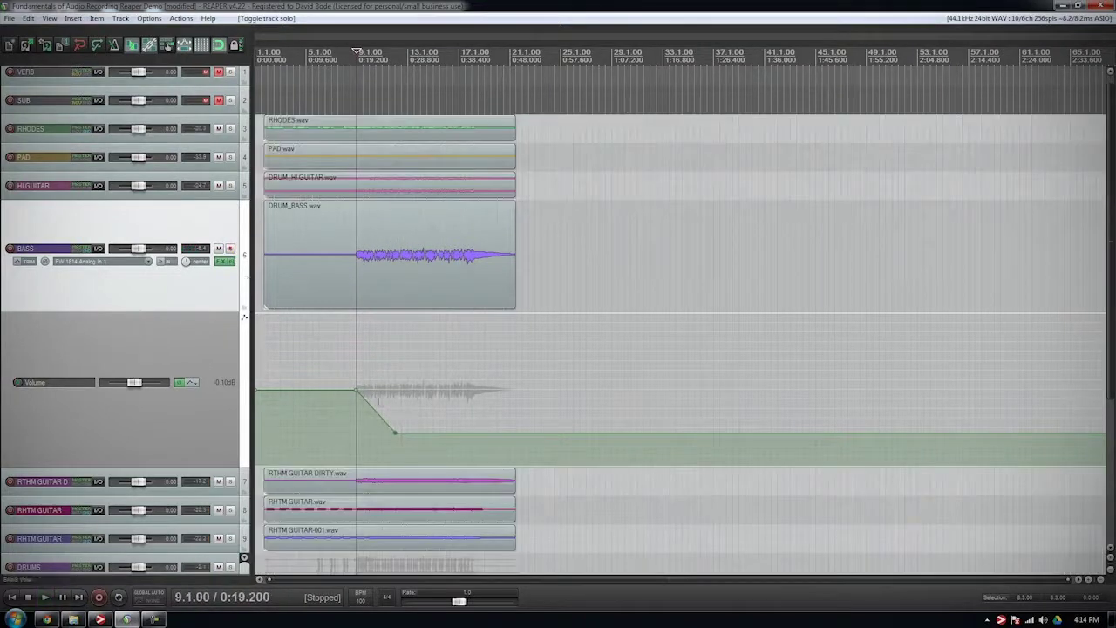
{"action": "left_click", "coordinate": [394, 431]}
{"action": "key", "text": "Delete"}
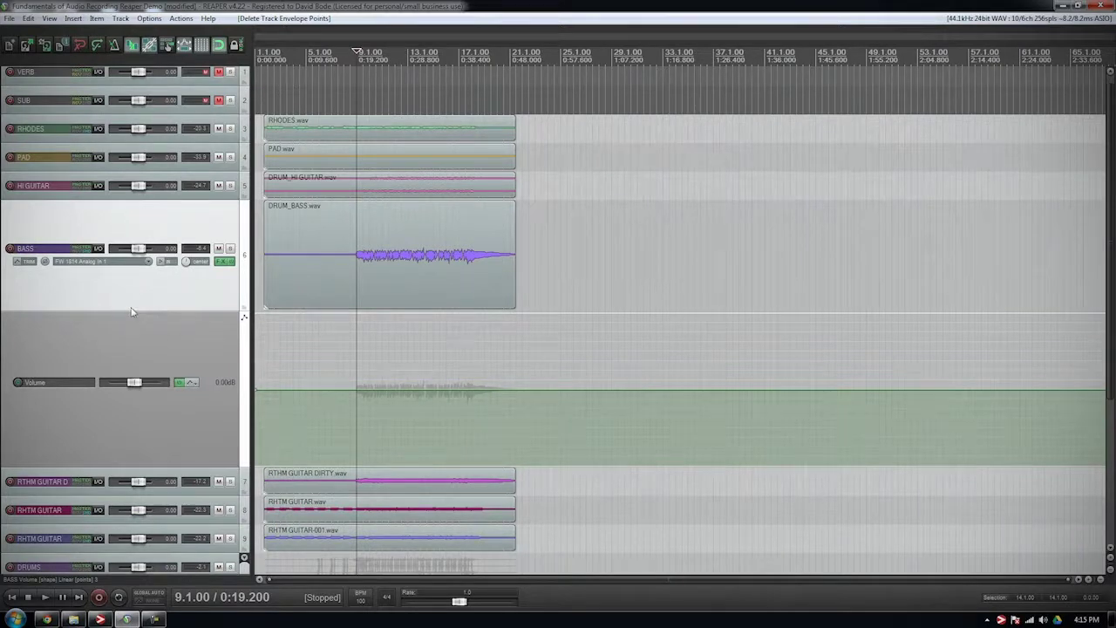
Step: Examine the list of envelopes available for the BASS track, switching the SUB send volume envelope on and back off
{"action": "left_click", "coordinate": [27, 261]}
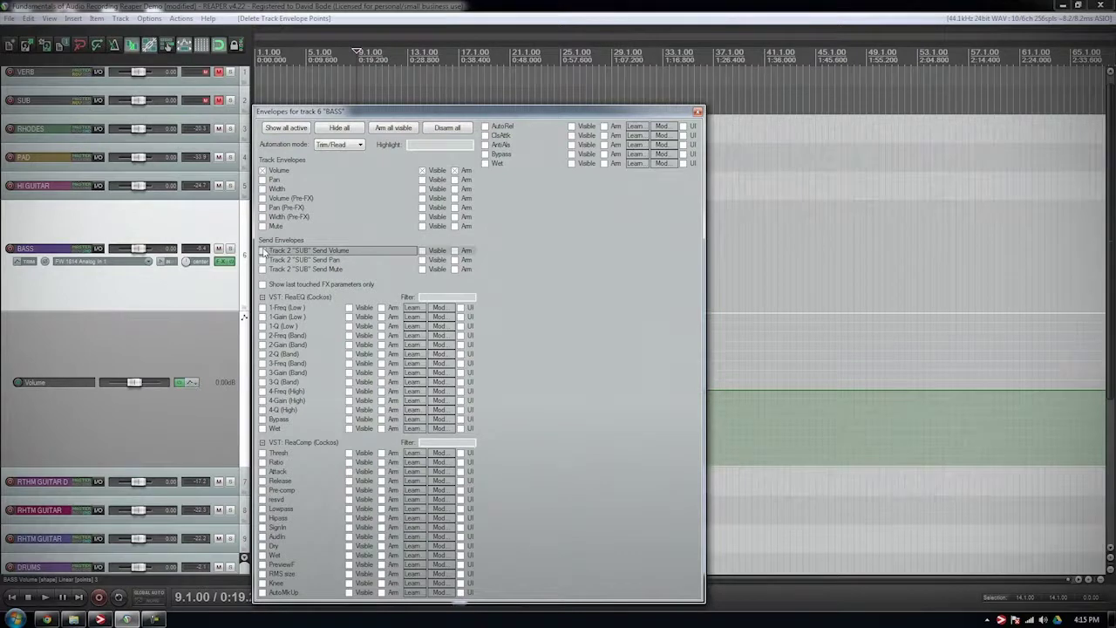
{"action": "left_click", "coordinate": [263, 251]}
{"action": "left_click", "coordinate": [262, 252]}
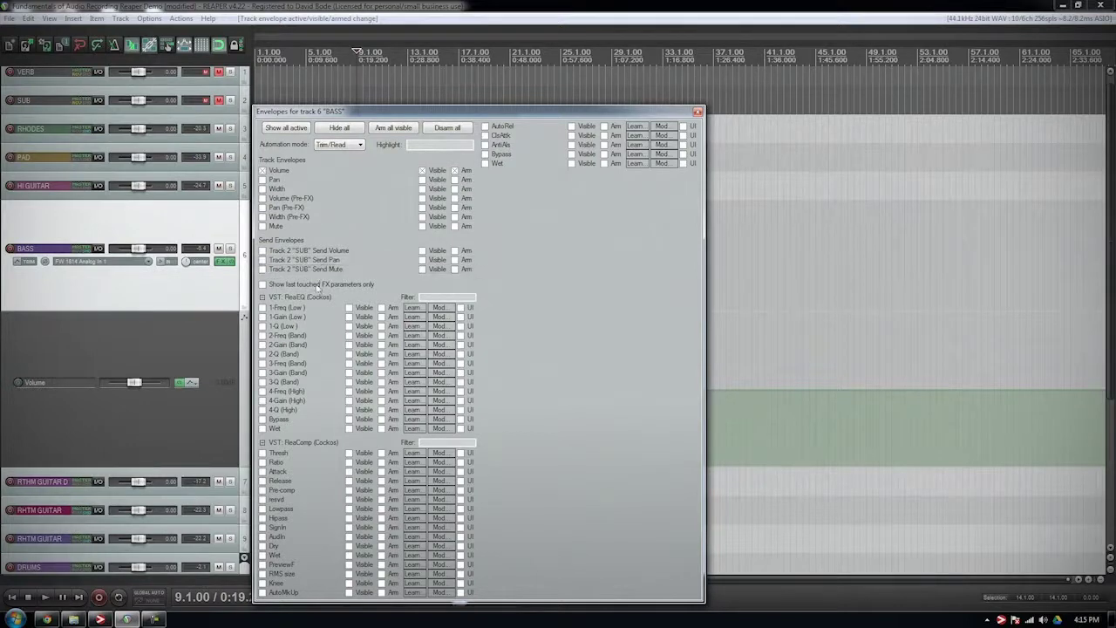
{"action": "left_click_drag", "start_coordinate": [428, 113], "coordinate": [492, 52]}
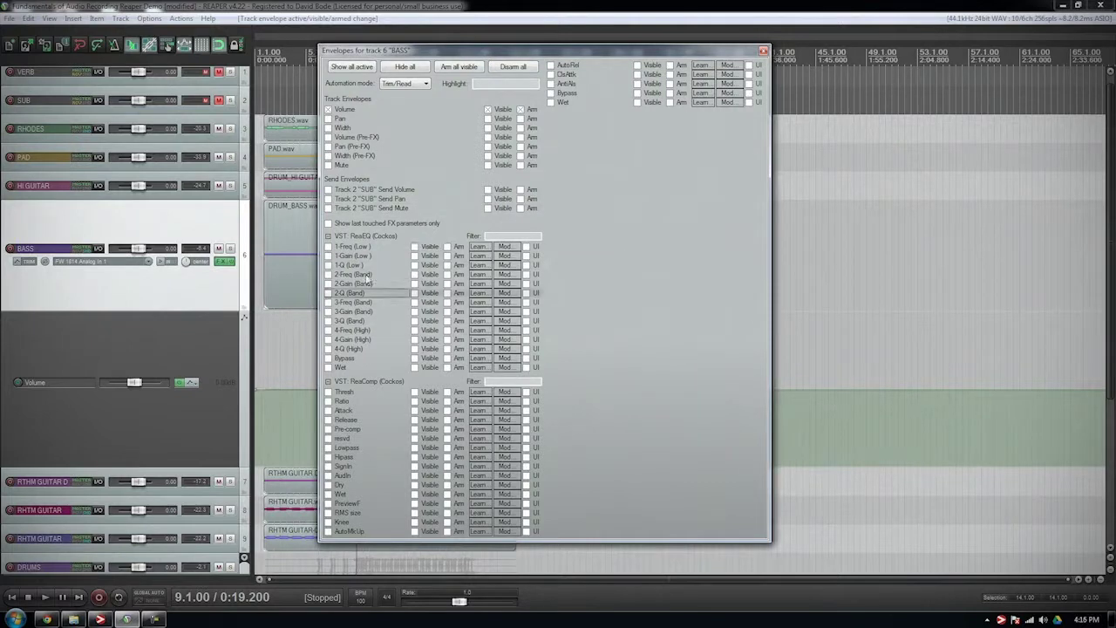
Step: Open the BASS track's effects chain, view the ReaEQ and ReaComp settings, and close it
{"action": "left_click", "coordinate": [226, 264]}
{"action": "left_click", "coordinate": [244, 251]}
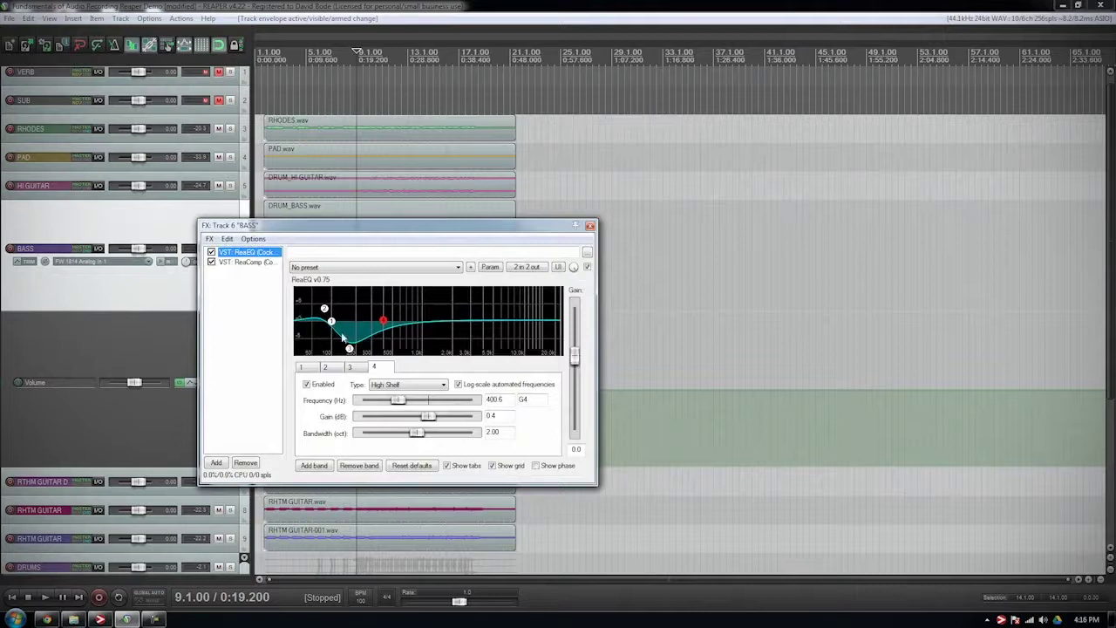
{"action": "left_click", "coordinate": [250, 262]}
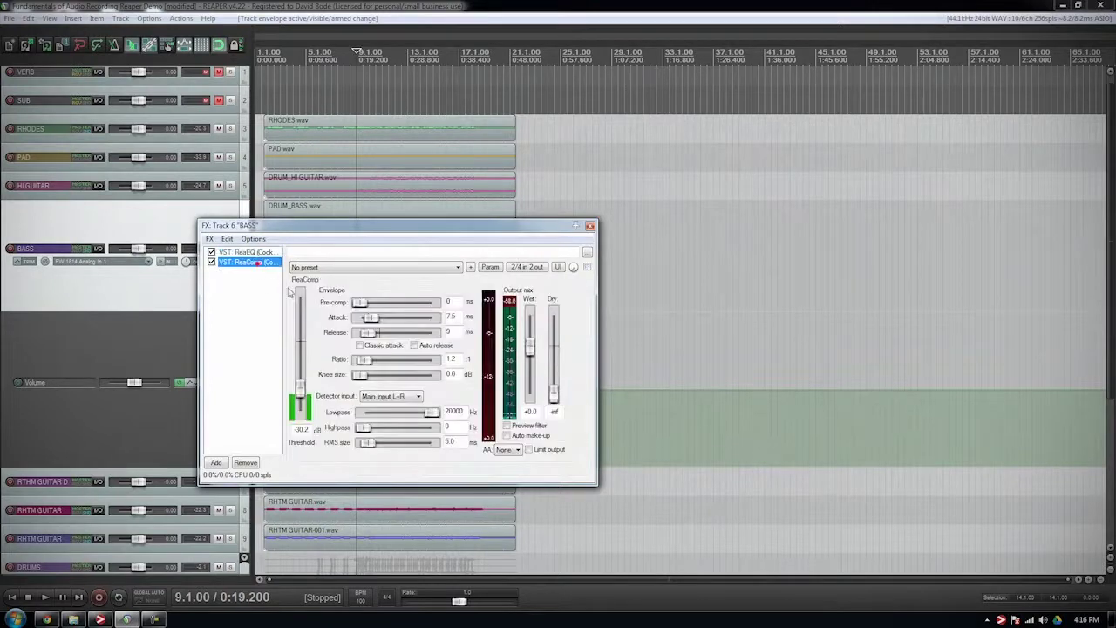
{"action": "left_click", "coordinate": [590, 225]}
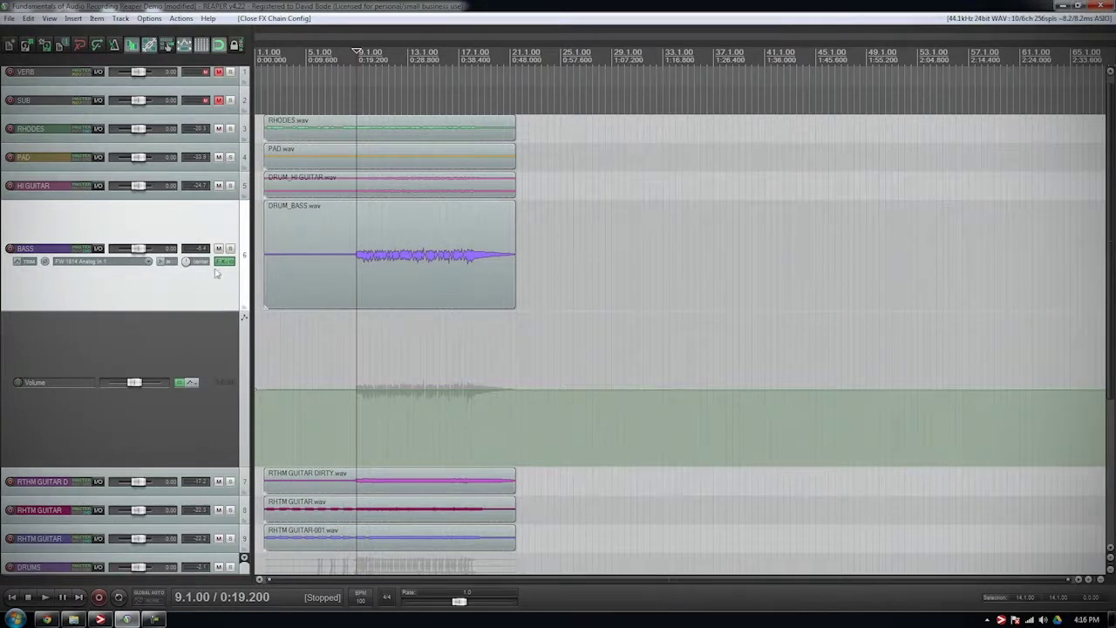
Step: View the full list of track, send, ReaEQ and ReaComp envelopes for the BASS track, and close it
{"action": "left_click", "coordinate": [29, 262]}
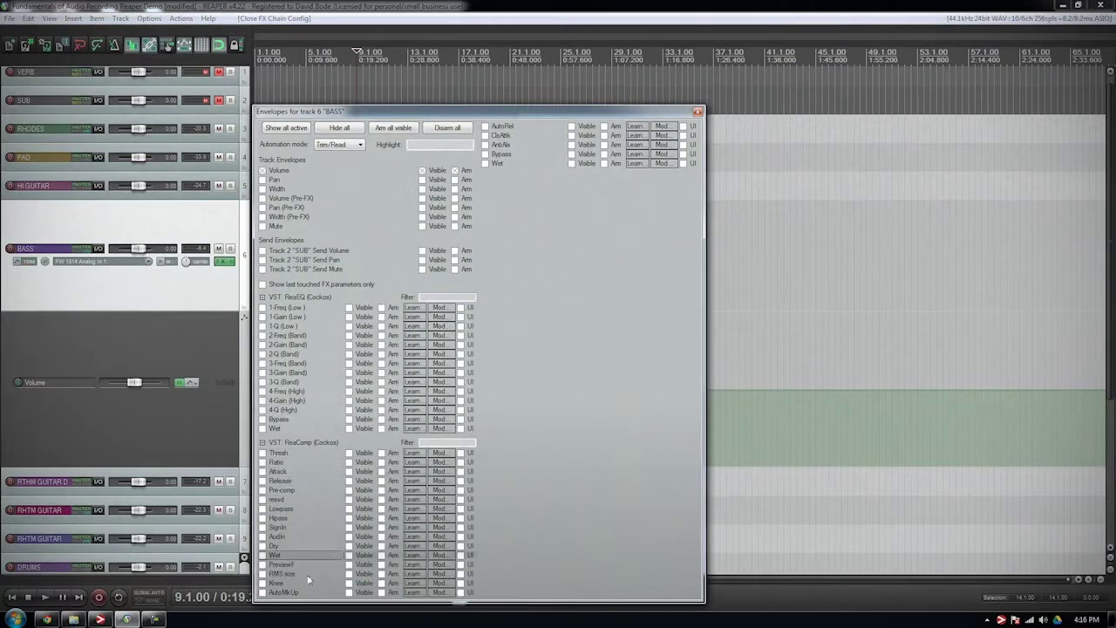
{"action": "left_click", "coordinate": [697, 114]}
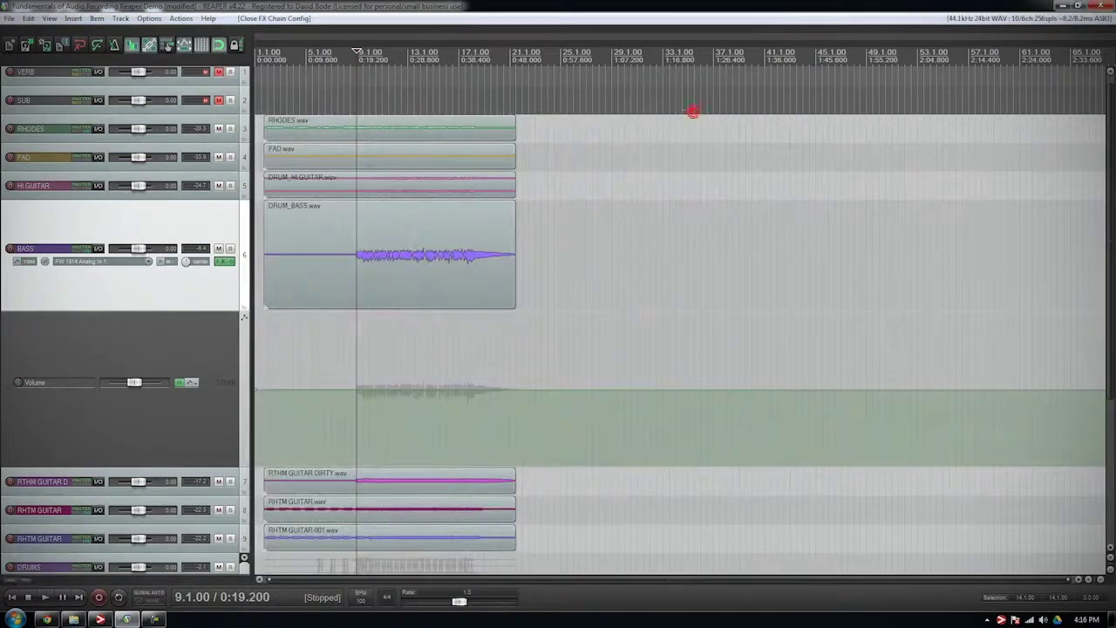
Step: Hide the BASS track's volume envelope and shrink the track to a compact height
{"action": "left_click", "coordinate": [200, 469]}
{"action": "key", "text": "v"}
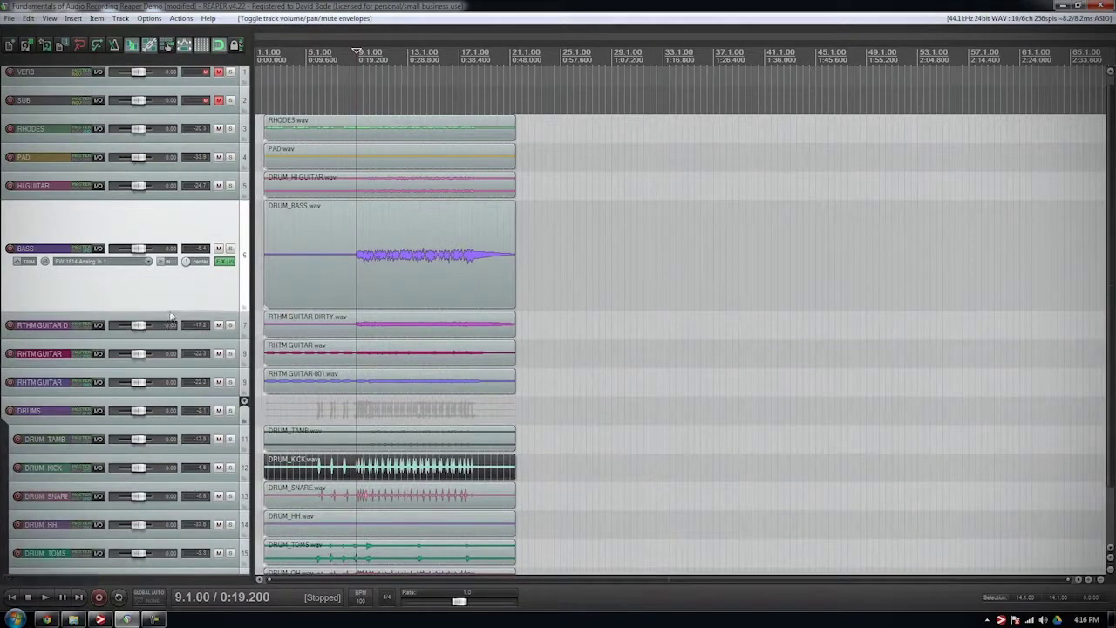
{"action": "left_click_drag", "start_coordinate": [170, 309], "coordinate": [150, 228]}
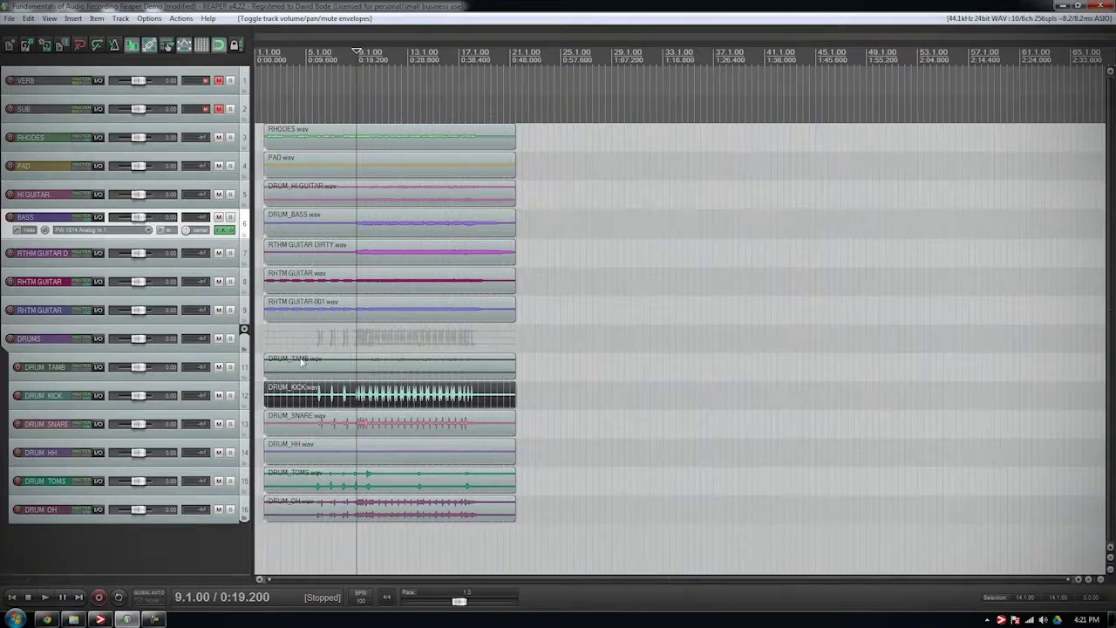
Step: Insert a record-armed track above RHODES and play the project briefly from the start with the metronome on
{"action": "scroll", "coordinate": [281, 233], "scroll_direction": "up", "scroll_amount": 1}
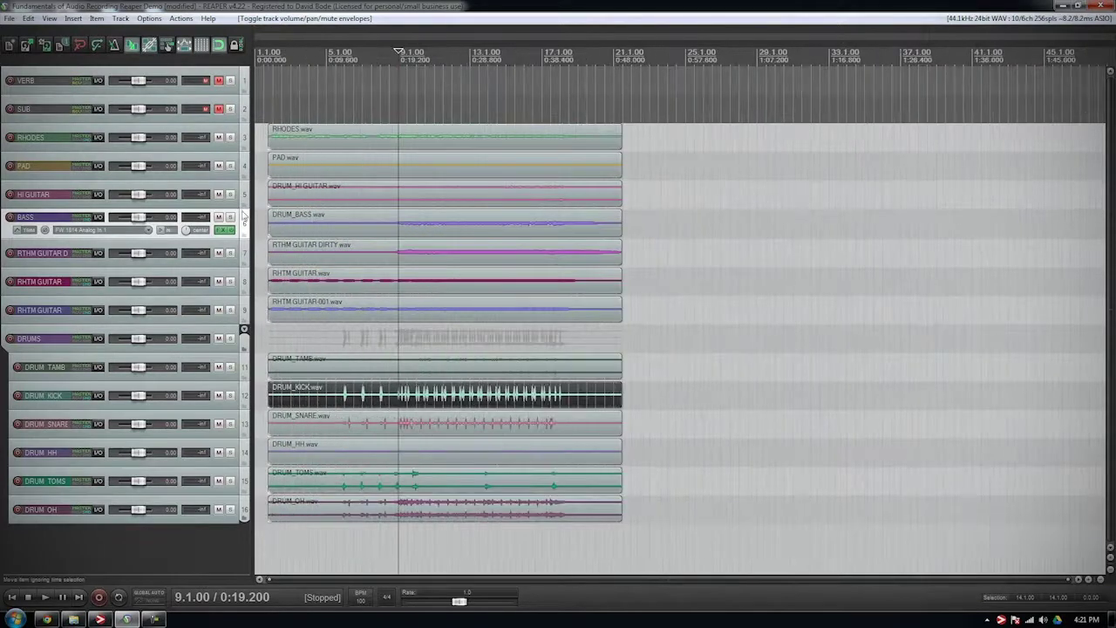
{"action": "right_click", "coordinate": [5, 124]}
{"action": "left_click", "coordinate": [15, 122]}
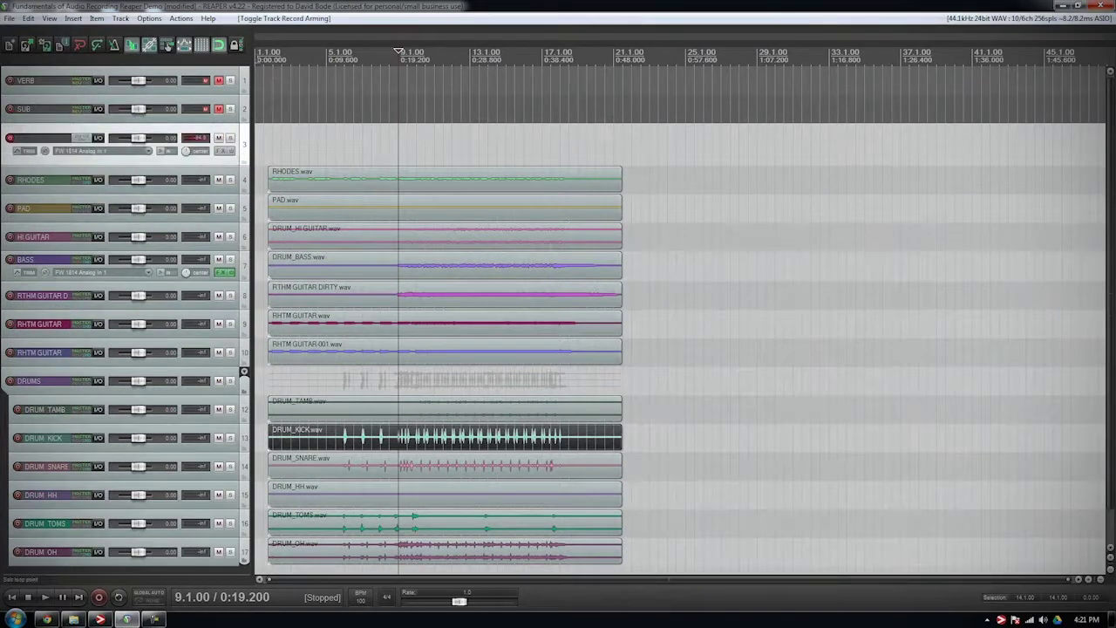
{"action": "key", "text": "Home"}
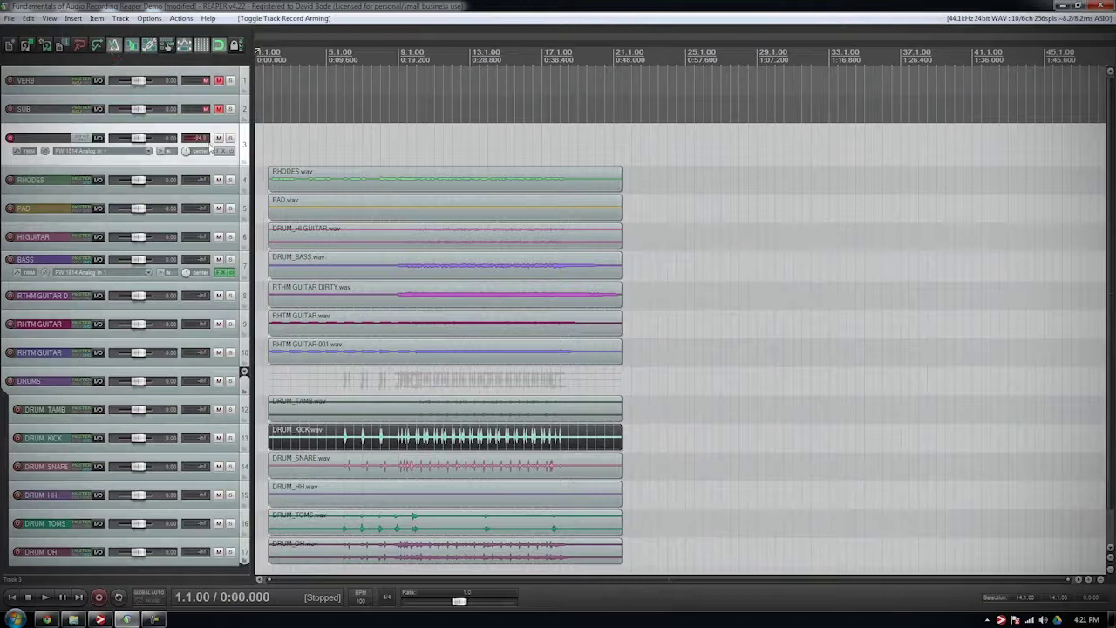
{"action": "key", "text": "space"}
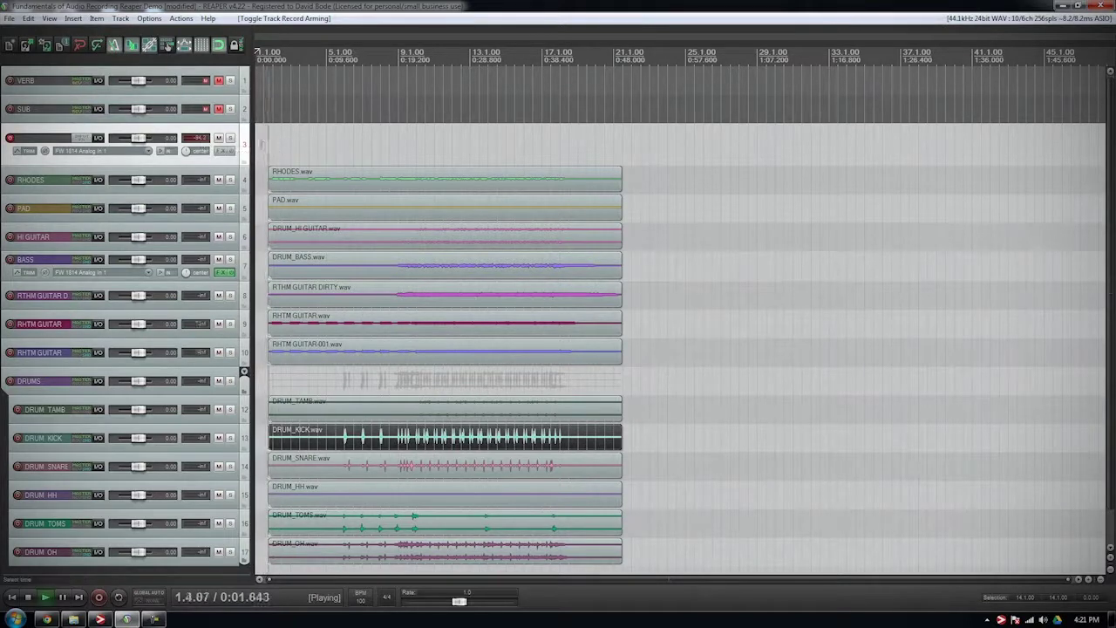
{"action": "key", "text": "space"}
Step: Disarm and delete the unnamed empty track above RHODES
{"action": "left_click", "coordinate": [10, 137]}
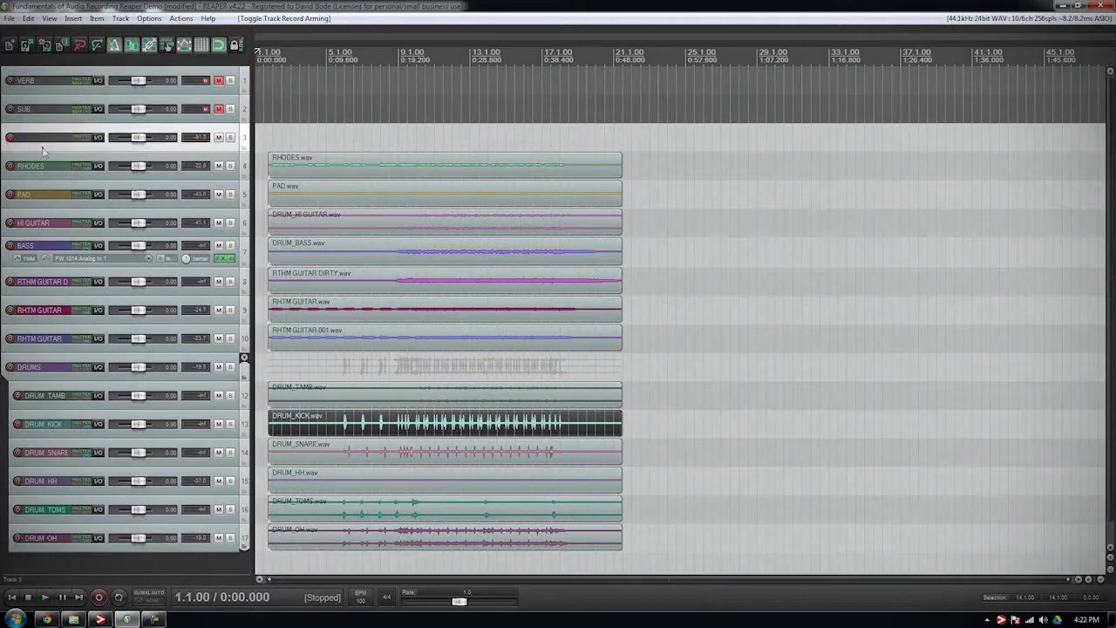
{"action": "key", "text": "Delete"}
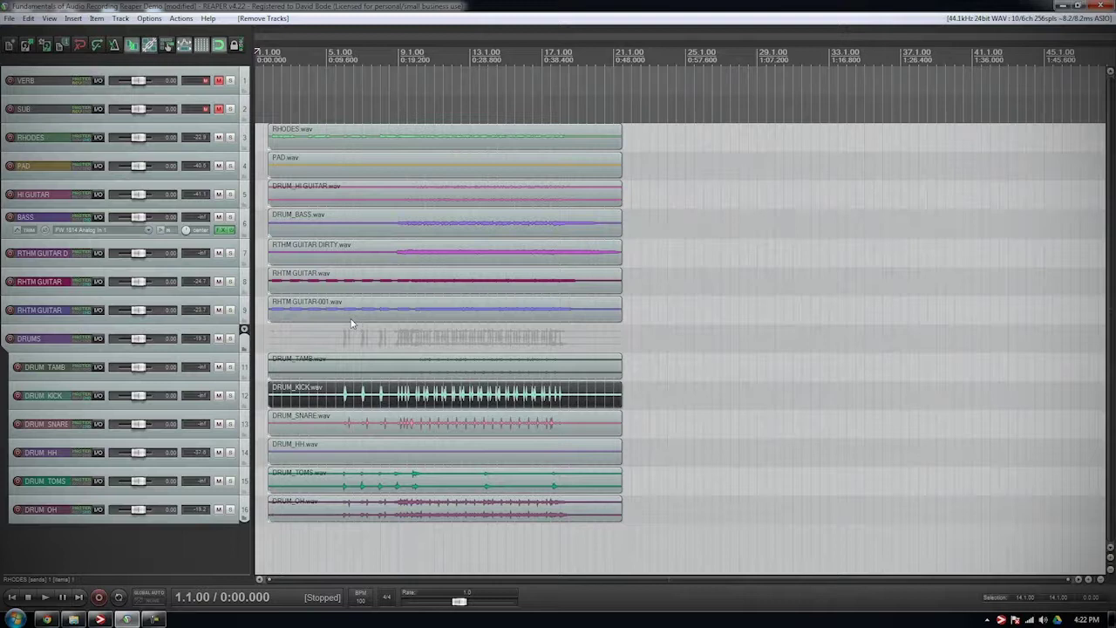
Step: Reduce the BASS track's height, enlarge the DRUM OH and RHODES tracks, and widen the track control area
{"action": "left_click_drag", "start_coordinate": [83, 235], "coordinate": [60, 232]}
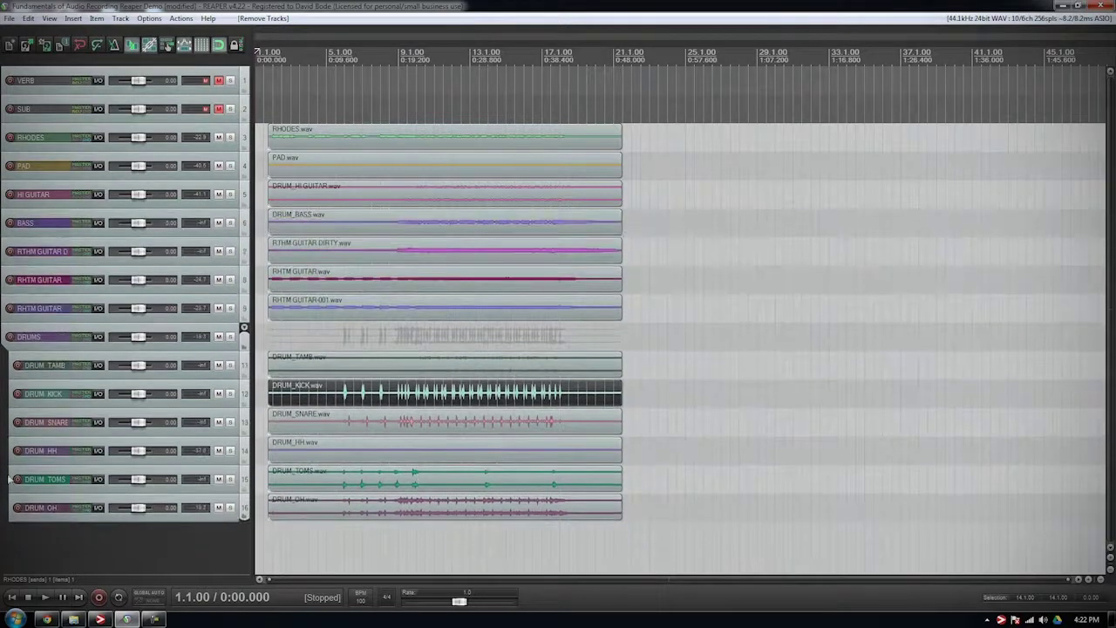
{"action": "left_click_drag", "start_coordinate": [48, 521], "coordinate": [53, 546]}
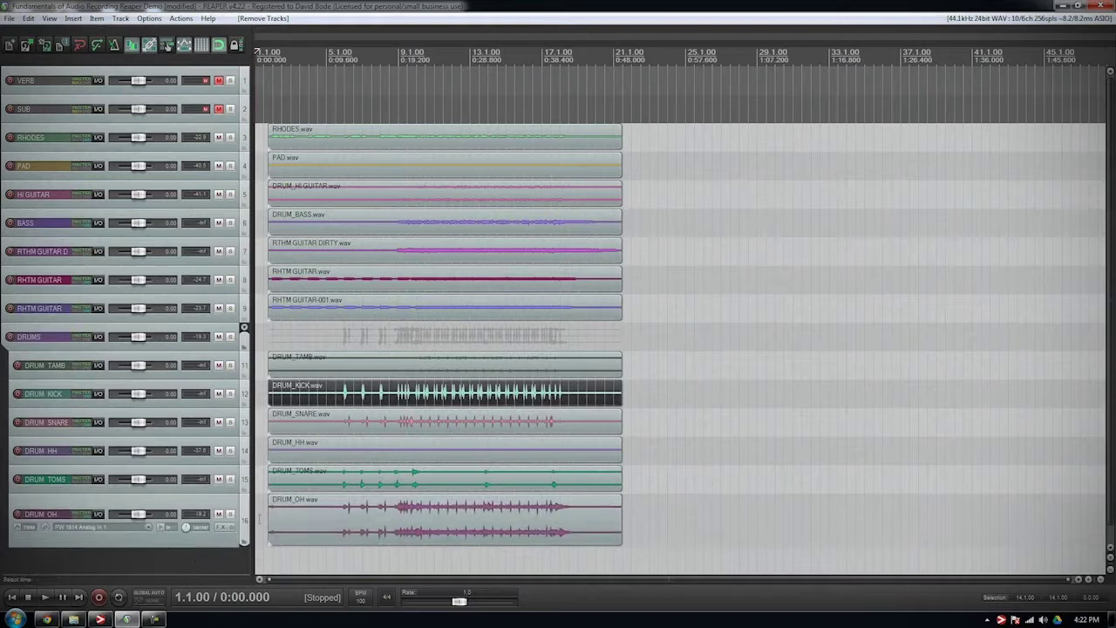
{"action": "left_click_drag", "start_coordinate": [254, 521], "coordinate": [341, 521]}
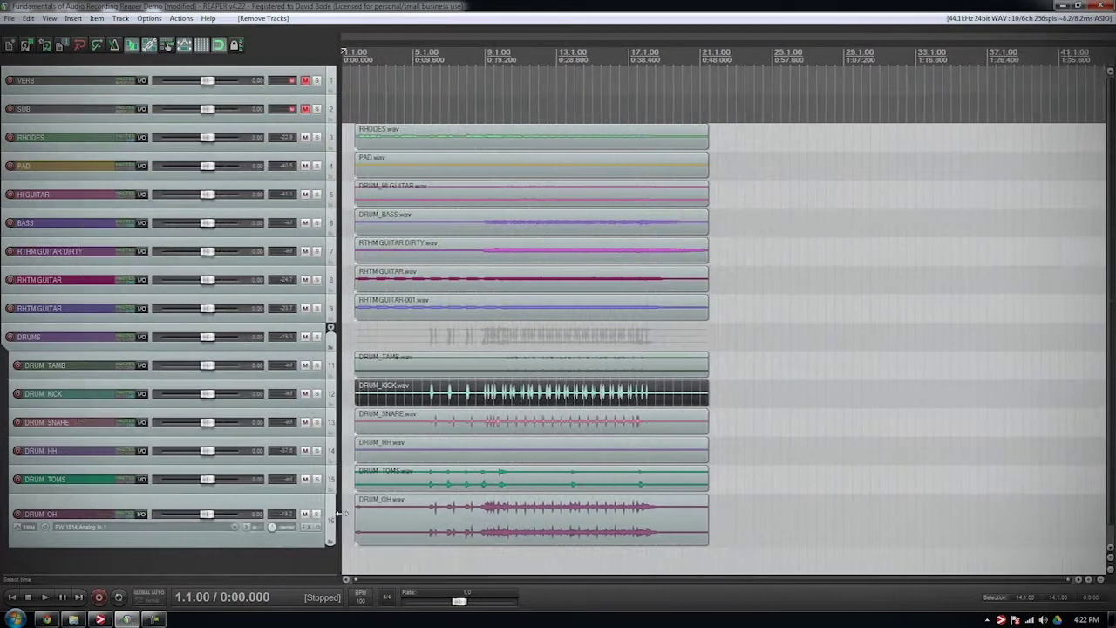
{"action": "left_click_drag", "start_coordinate": [58, 150], "coordinate": [57, 307]}
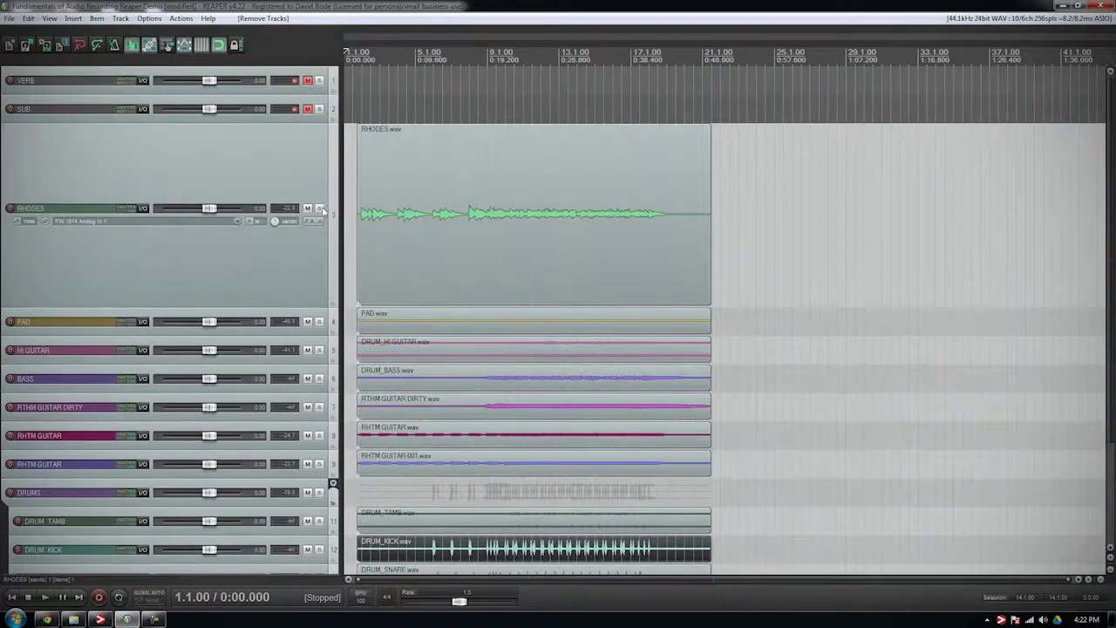
Step: Solo the RHODES track and play it from near the start of its item
{"action": "left_click", "coordinate": [319, 209]}
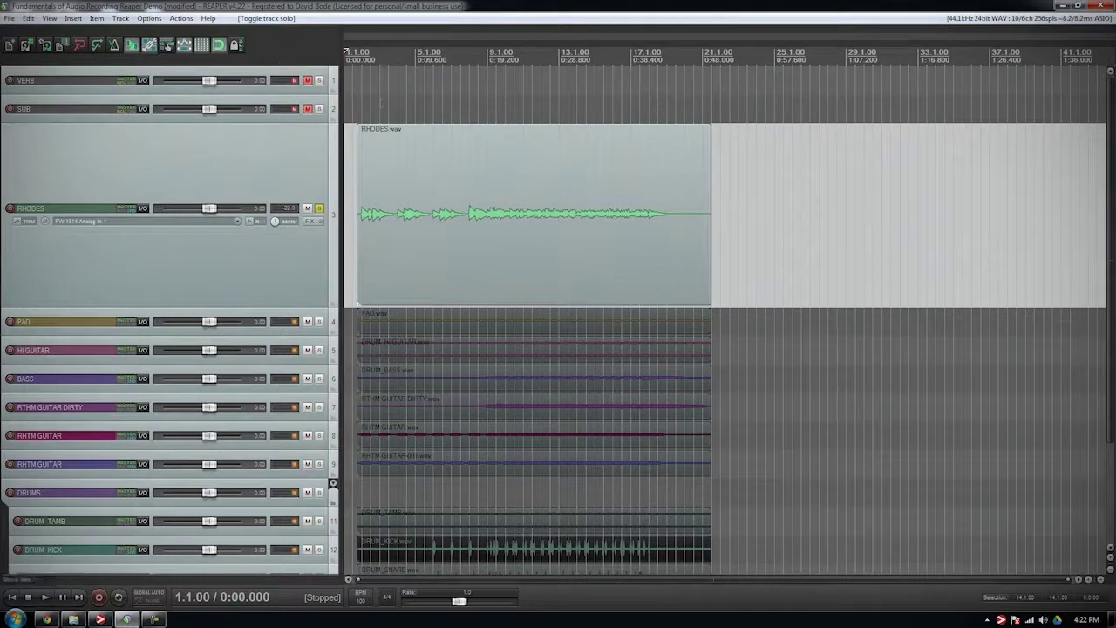
{"action": "left_click", "coordinate": [354, 54]}
{"action": "key", "text": "space"}
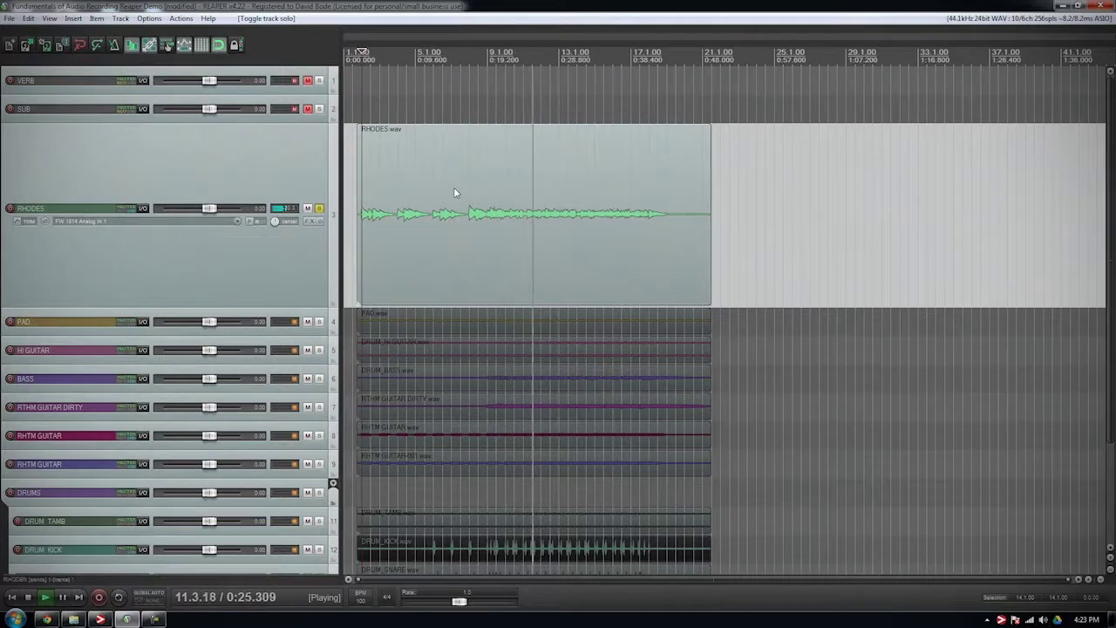
Step: Normalize the RHODES item, place the edit cursor at bar 8, and undo and redo the normalization to compare the waveforms
{"action": "key", "text": "ctrl+shift+n"}
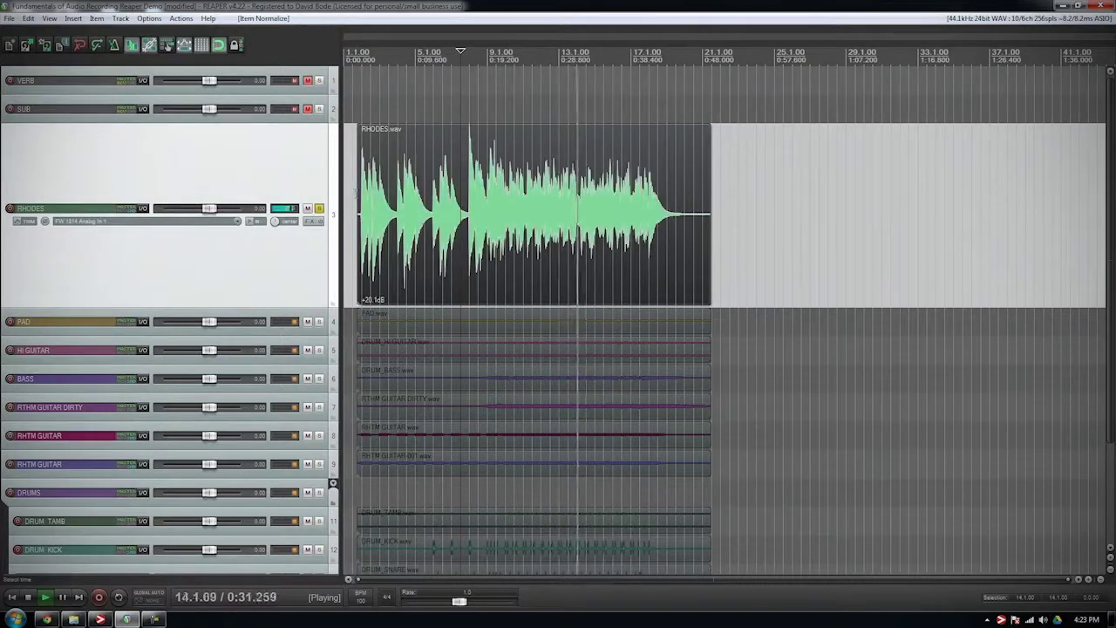
{"action": "key", "text": "space"}
{"action": "scroll", "coordinate": [392, 135], "scroll_direction": "up", "scroll_amount": 3}
{"action": "left_click", "coordinate": [590, 60]}
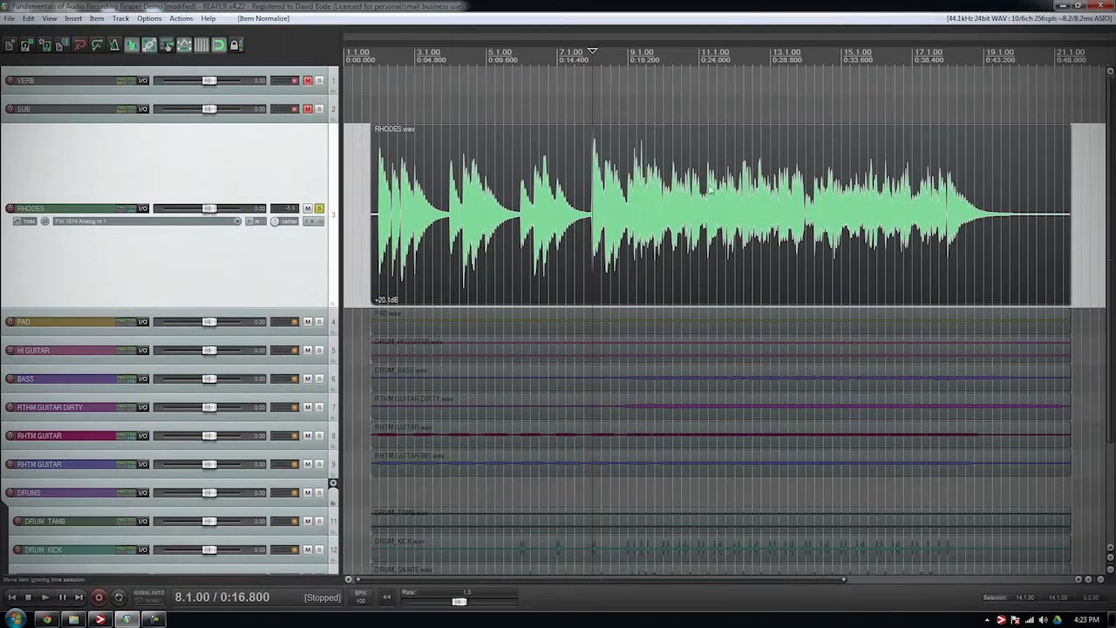
{"action": "key", "text": "ctrl+z"}
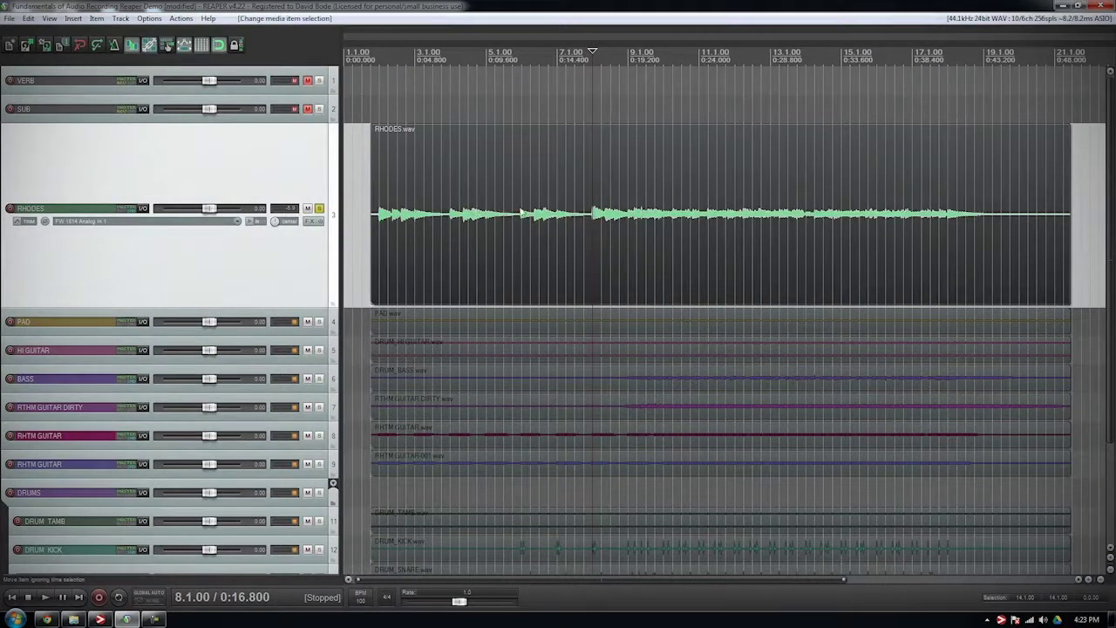
{"action": "key", "text": "ctrl+shift+z"}
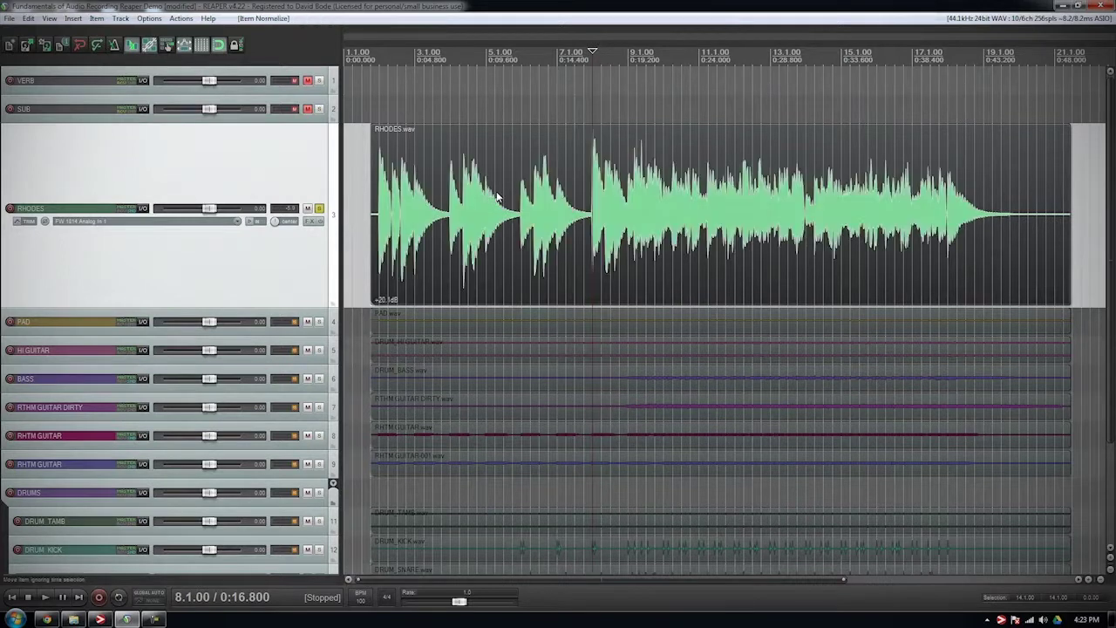
Step: Inspect the normalized RHODES waveform's peaks around bar 8 up close, and undo the normalization
{"action": "scroll", "coordinate": [565, 199], "scroll_direction": "up", "scroll_amount": 8}
{"action": "scroll", "coordinate": [594, 207], "scroll_direction": "up", "scroll_amount": 6}
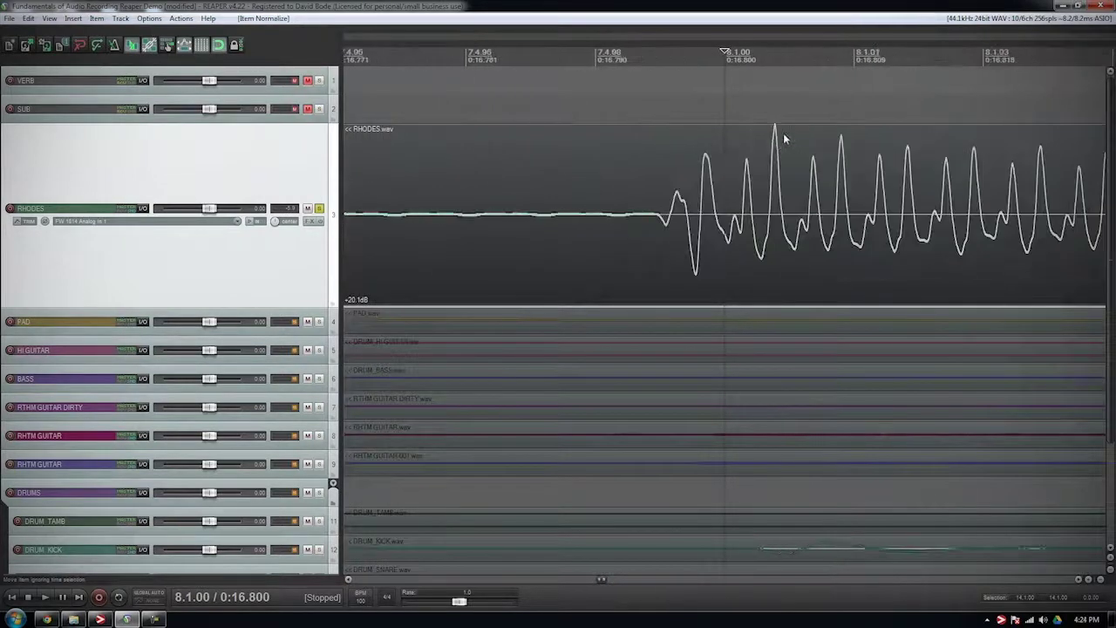
{"action": "scroll", "coordinate": [774, 129], "scroll_direction": "right", "scroll_amount": 5}
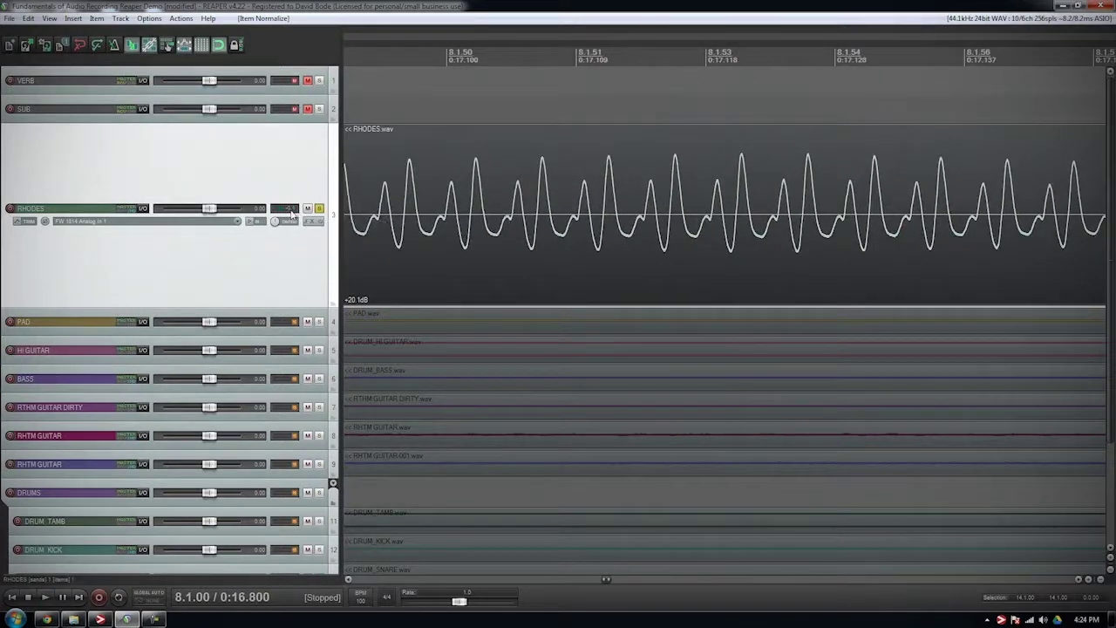
{"action": "scroll", "coordinate": [573, 192], "scroll_direction": "down", "scroll_amount": 15}
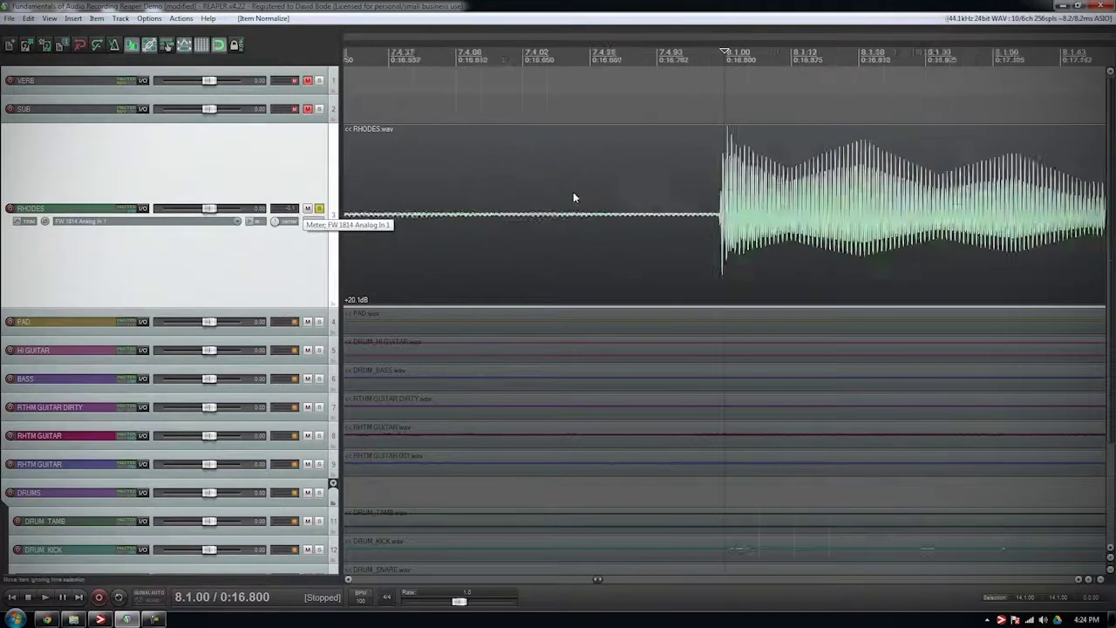
{"action": "scroll", "coordinate": [567, 220], "scroll_direction": "up", "scroll_amount": 6}
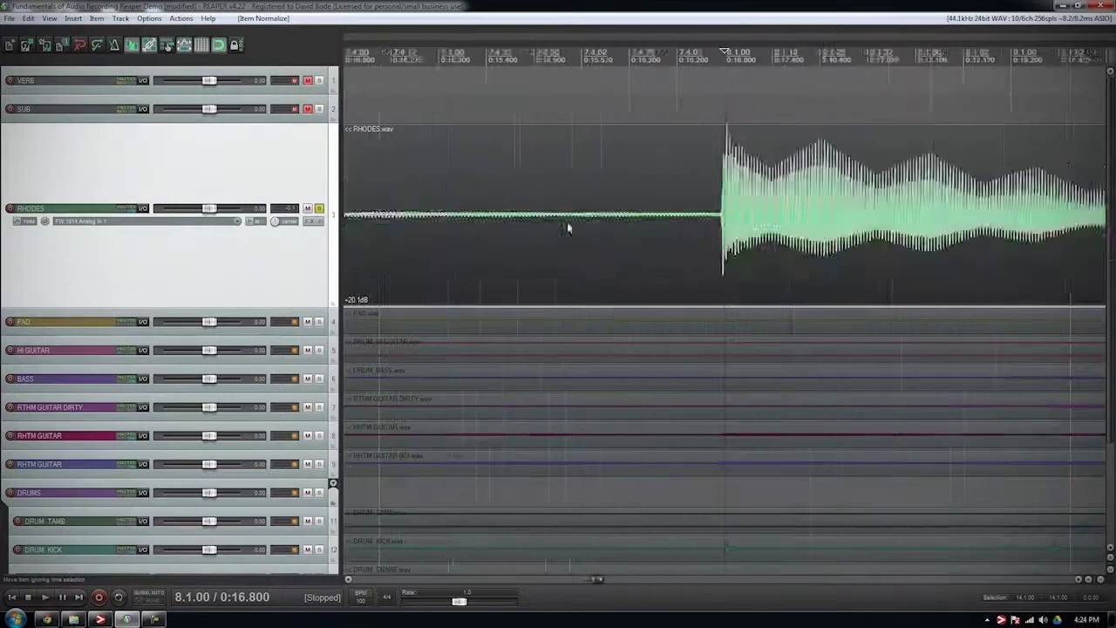
{"action": "left_click", "coordinate": [494, 220]}
{"action": "scroll", "coordinate": [484, 201], "scroll_direction": "down", "scroll_amount": 6}
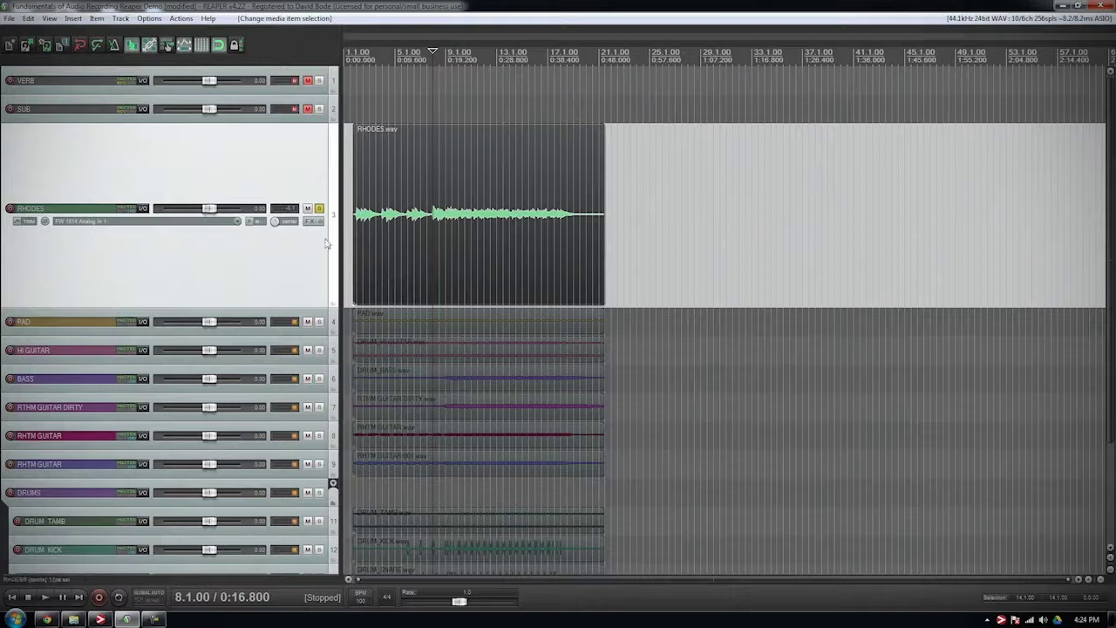
Step: Reset the RHODES track's peak meter and play the track from about bar 3
{"action": "left_click", "coordinate": [295, 210]}
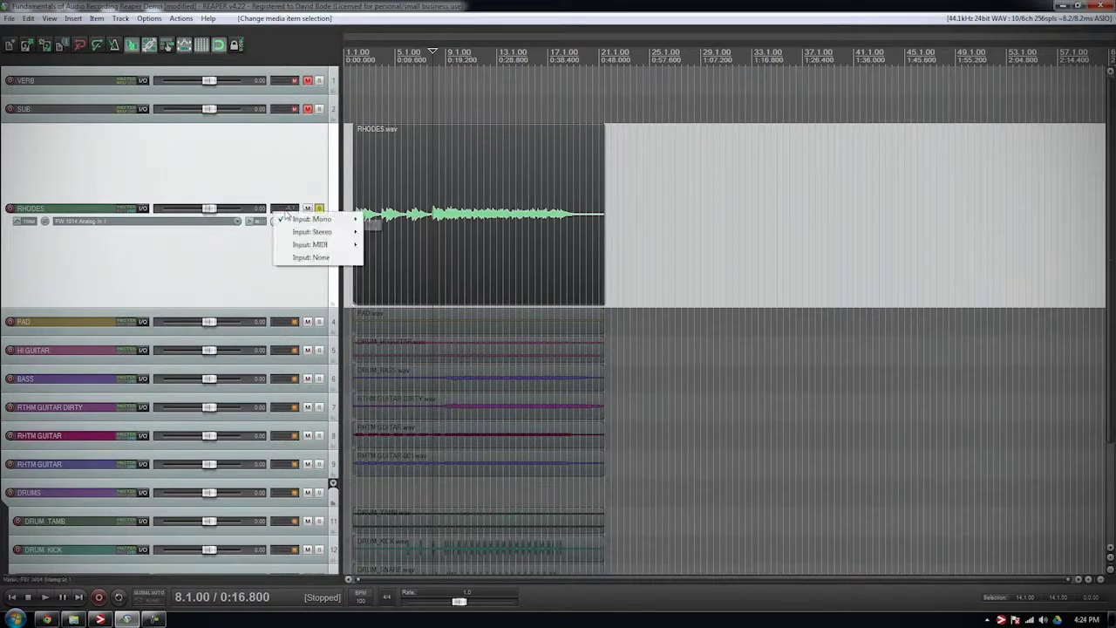
{"action": "left_click", "coordinate": [296, 213]}
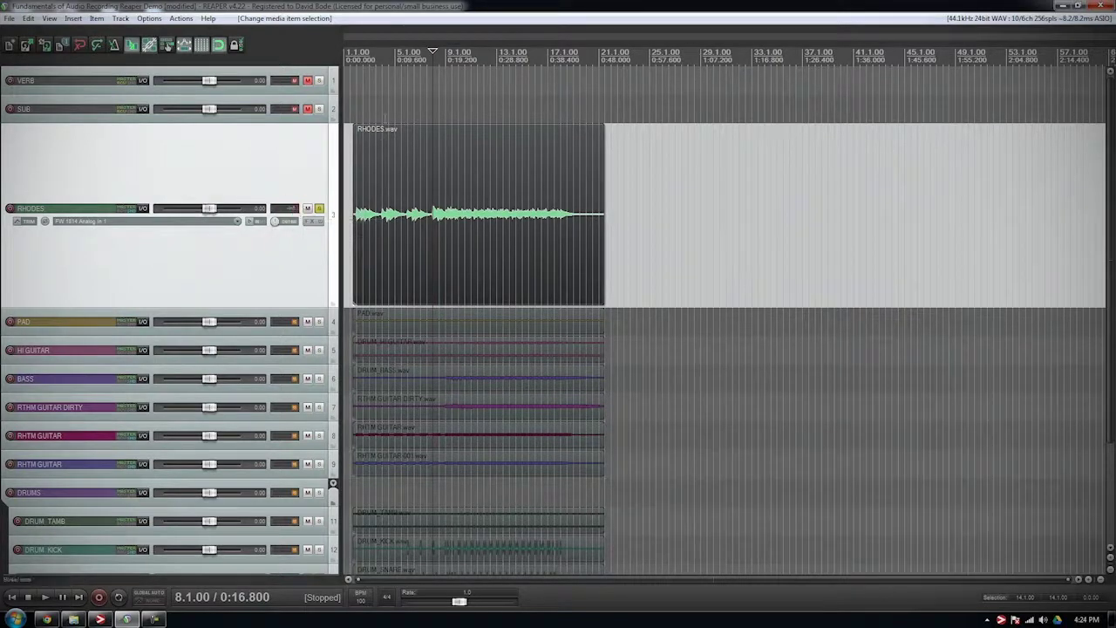
{"action": "left_click", "coordinate": [375, 63]}
{"action": "key", "text": "space"}
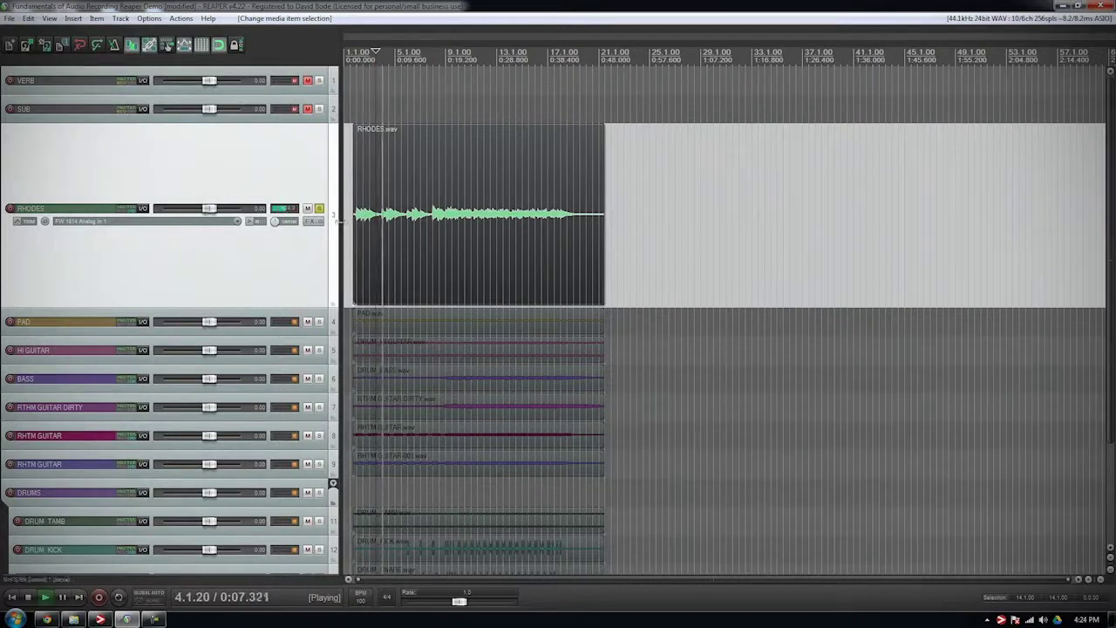
Step: Vary the RHODES track's pan during playback, moving it right, to 100% left and back to slightly right
{"action": "scroll", "coordinate": [383, 163], "scroll_direction": "up", "scroll_amount": 5}
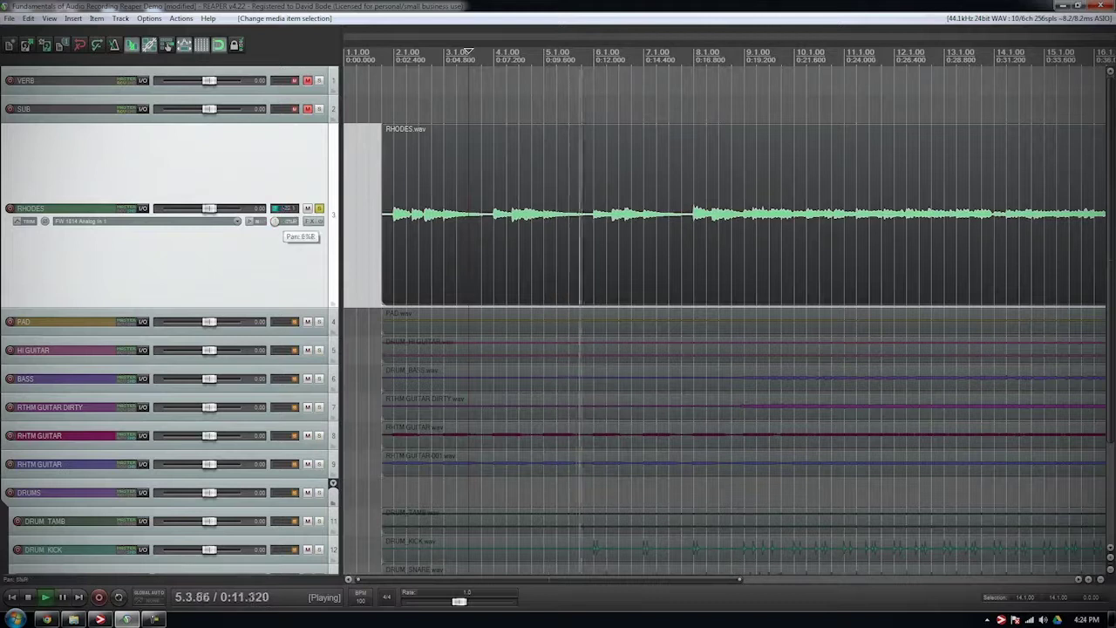
{"action": "scroll", "coordinate": [276, 221], "scroll_direction": "down", "scroll_amount": 5}
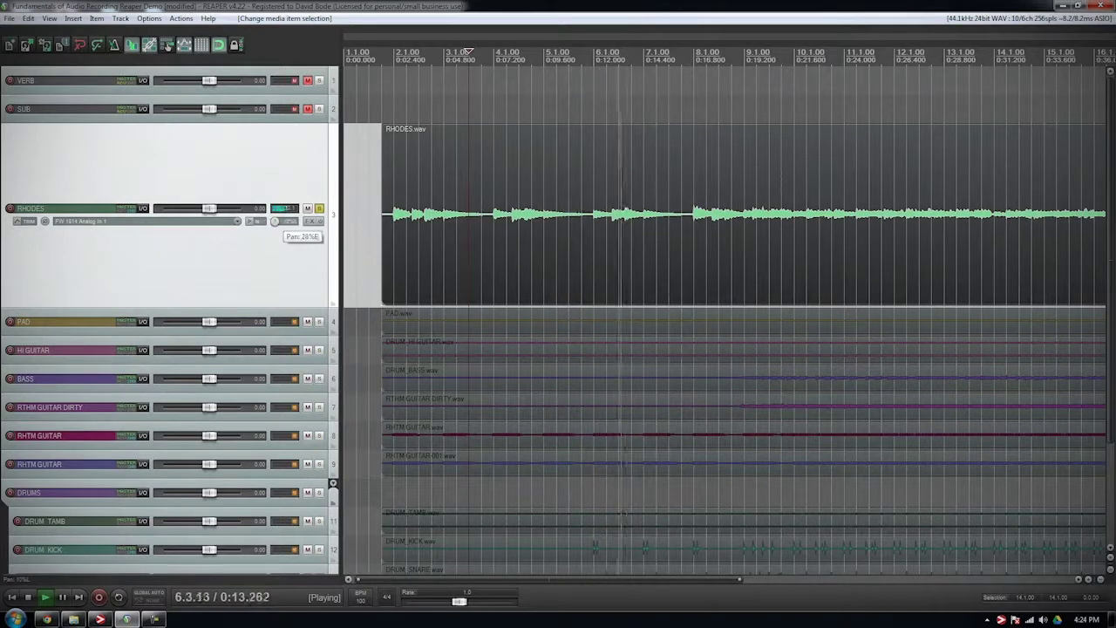
{"action": "scroll", "coordinate": [276, 221], "scroll_direction": "up", "scroll_amount": 10}
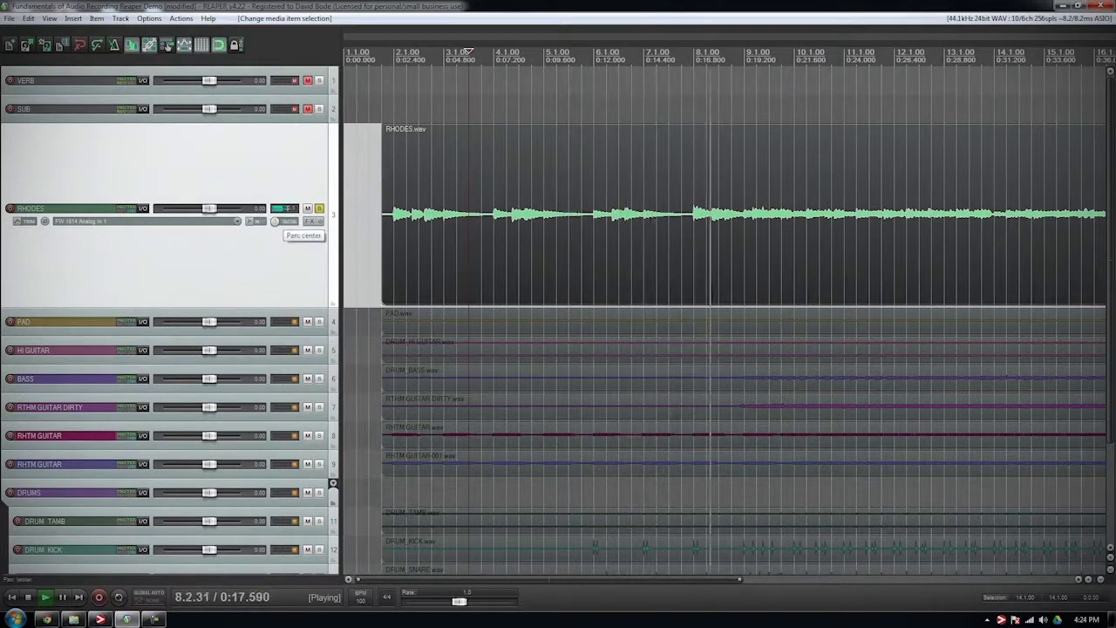
{"action": "scroll", "coordinate": [276, 221], "scroll_direction": "down", "scroll_amount": 20}
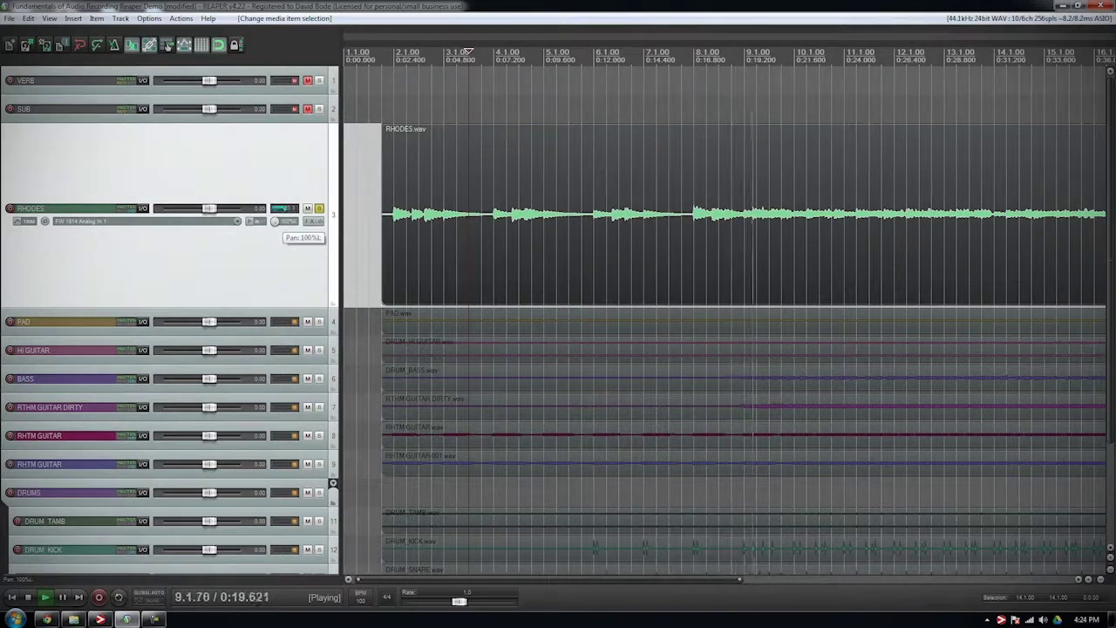
{"action": "scroll", "coordinate": [275, 221], "scroll_direction": "up", "scroll_amount": 15}
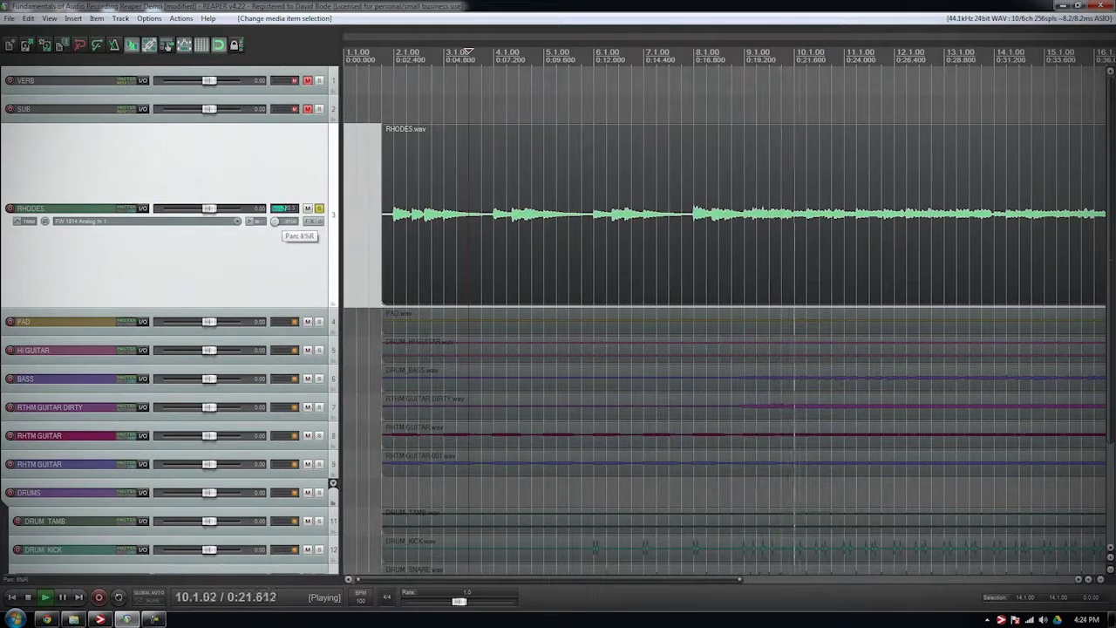
Step: Stop playback, return the RHODES track's pan to center, and replay the track from 3.3.00
{"action": "key", "text": "space"}
{"action": "scroll", "coordinate": [287, 221], "scroll_direction": "down", "scroll_amount": 9}
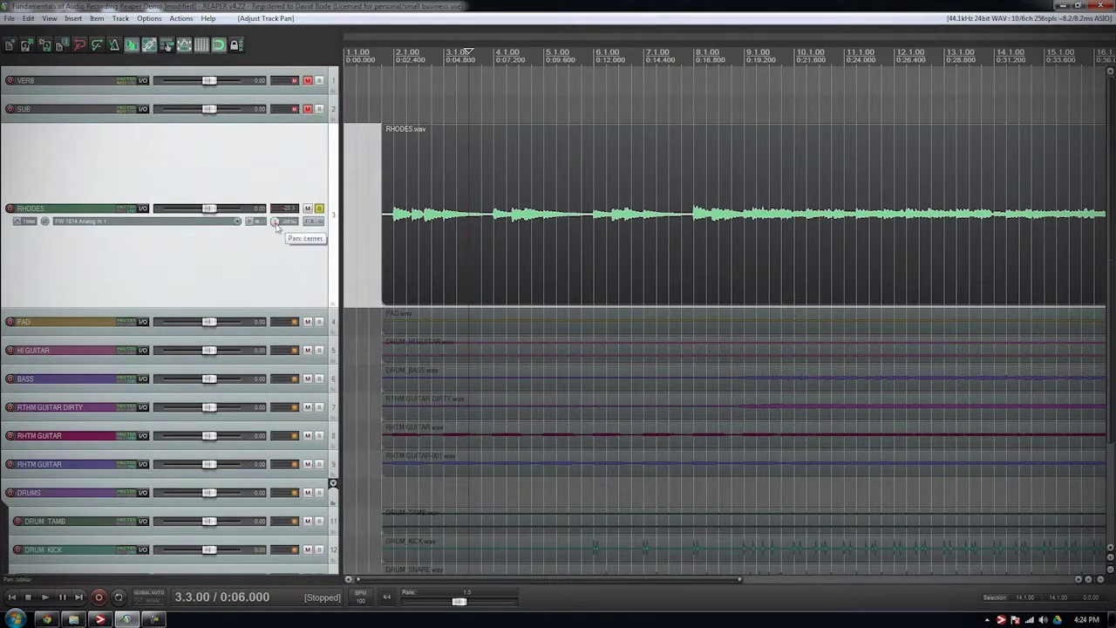
{"action": "key", "text": "space"}
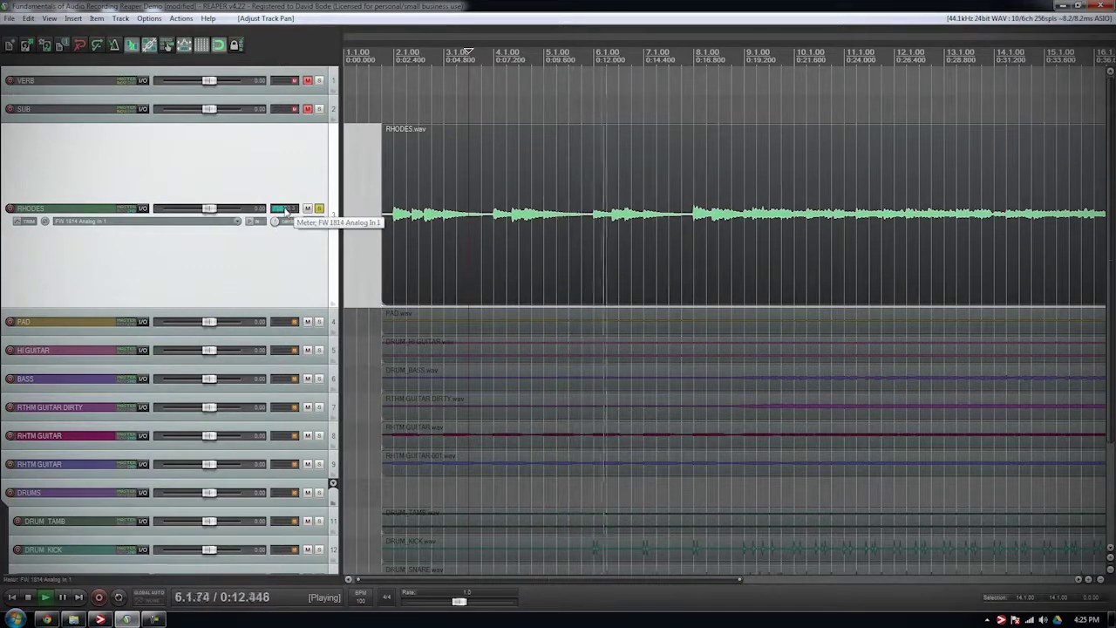
Step: Stop playback, pan the RHODES track right, and replay it from 3.3.00
{"action": "key", "text": "space"}
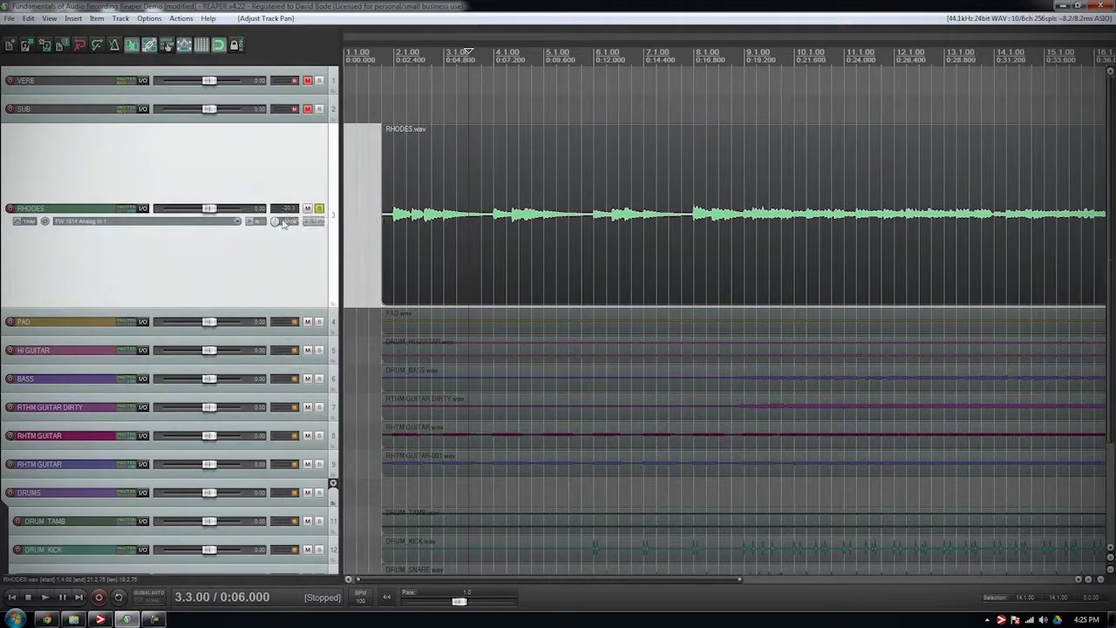
{"action": "mouse_move", "coordinate": [284, 223]}
{"action": "left_mouse_down"}
{"action": "mouse_move", "coordinate": [284, 178]}
{"action": "mouse_move", "coordinate": [275, 221]}
{"action": "left_mouse_up"}
{"action": "key", "text": "space"}
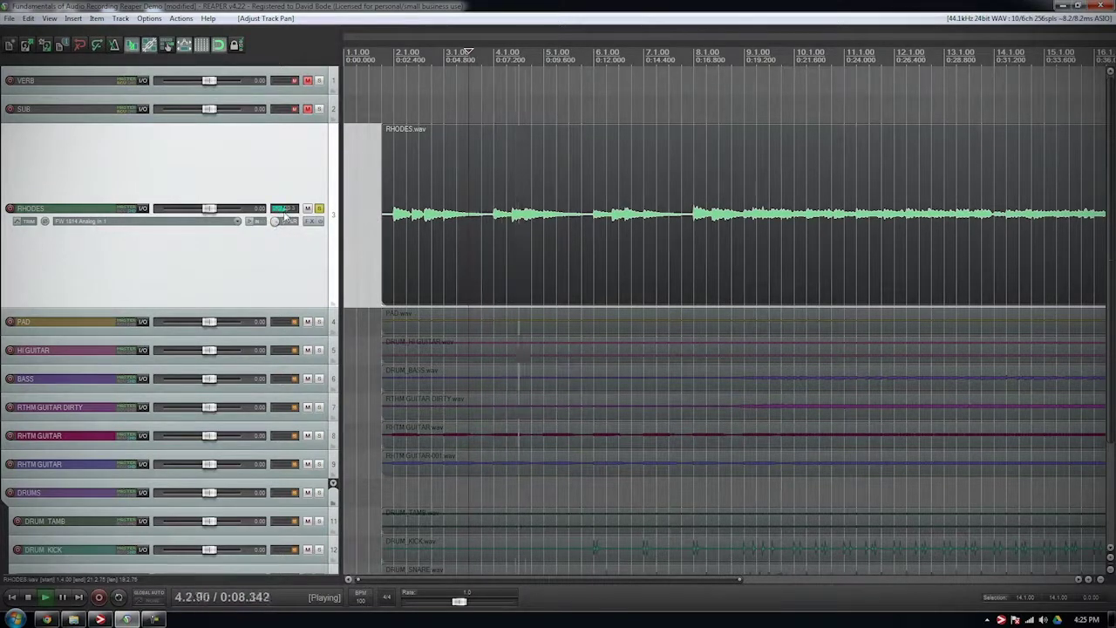
Step: Switch the RHODES track to the large-meter layout during playback, widen the track area slightly, and restore the regular layout
{"action": "right_click", "coordinate": [239, 185]}
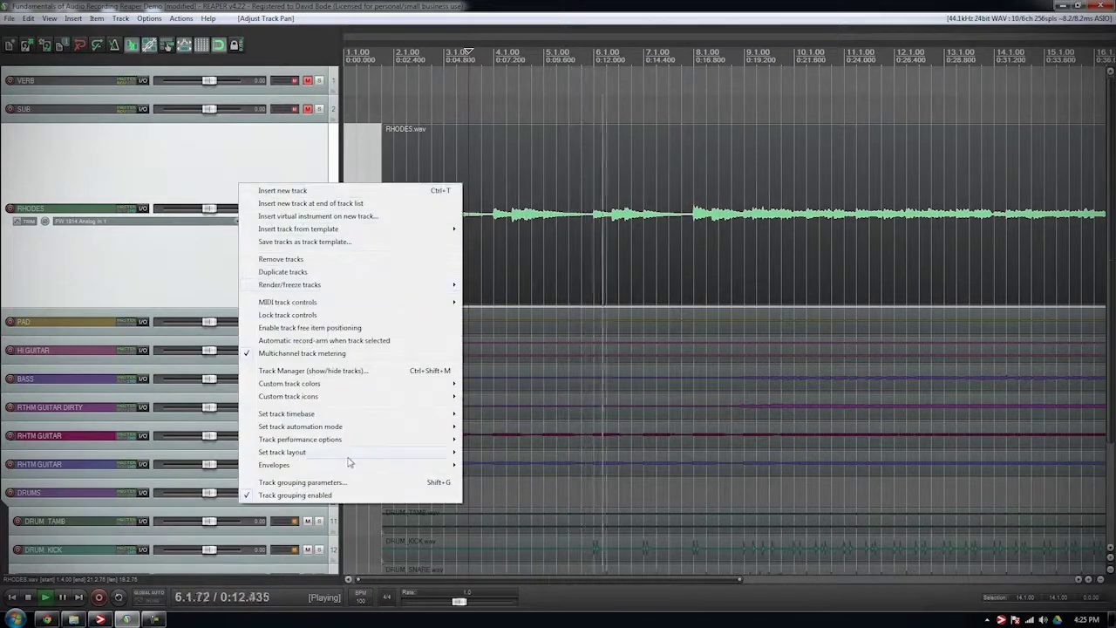
{"action": "mouse_move", "coordinate": [344, 452]}
{"action": "left_click", "coordinate": [601, 488]}
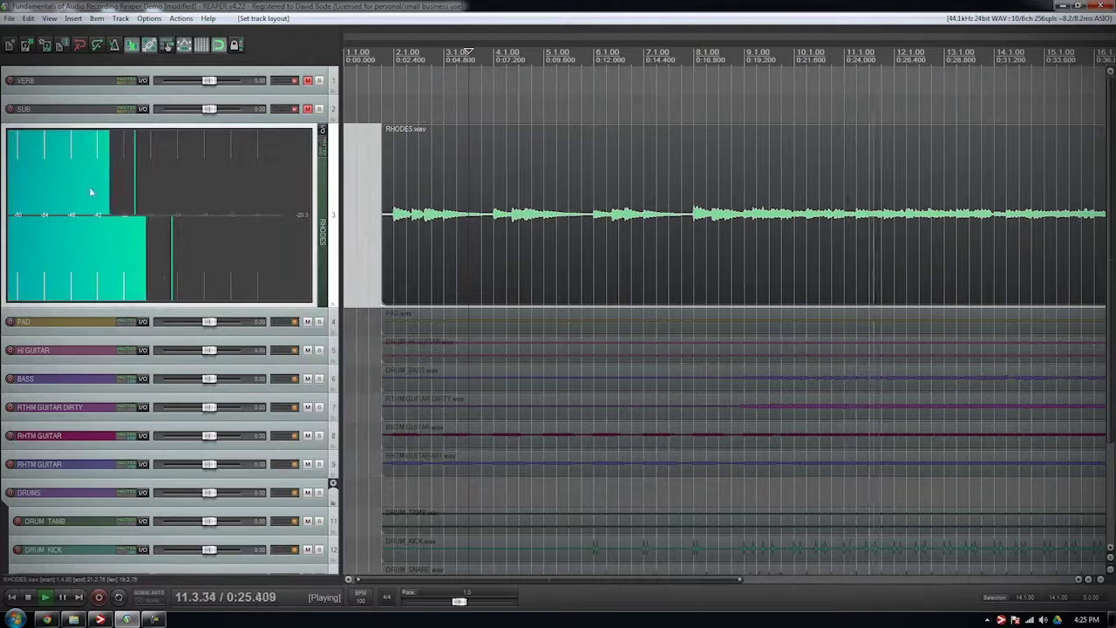
{"action": "mouse_move", "coordinate": [341, 183]}
{"action": "left_mouse_down"}
{"action": "mouse_move", "coordinate": [516, 190]}
{"action": "mouse_move", "coordinate": [349, 197]}
{"action": "left_mouse_up"}
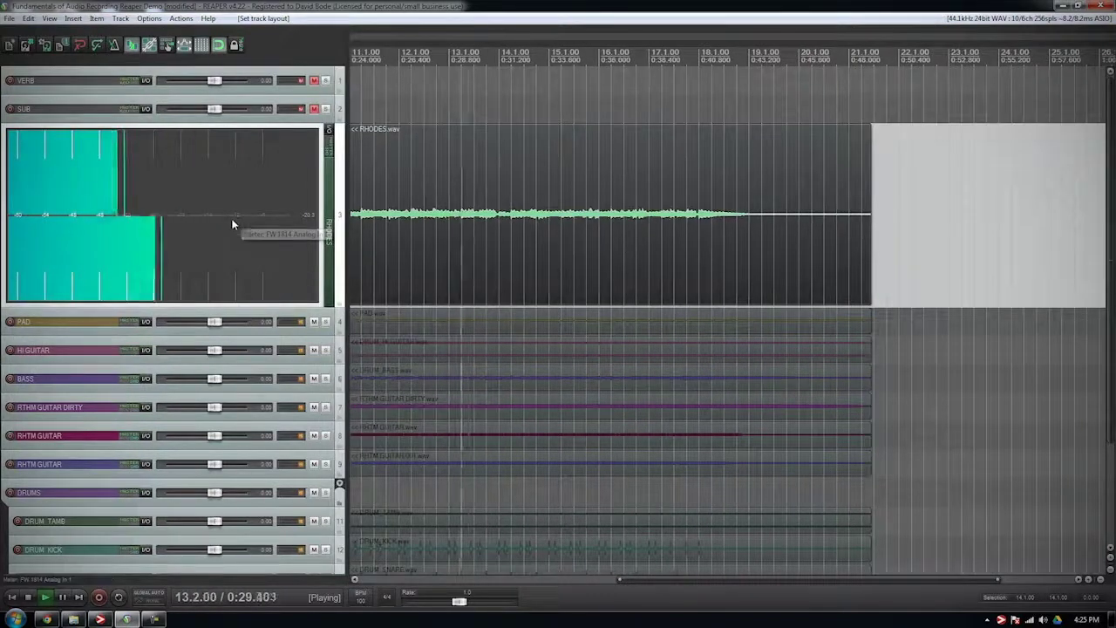
{"action": "right_click", "coordinate": [234, 225]}
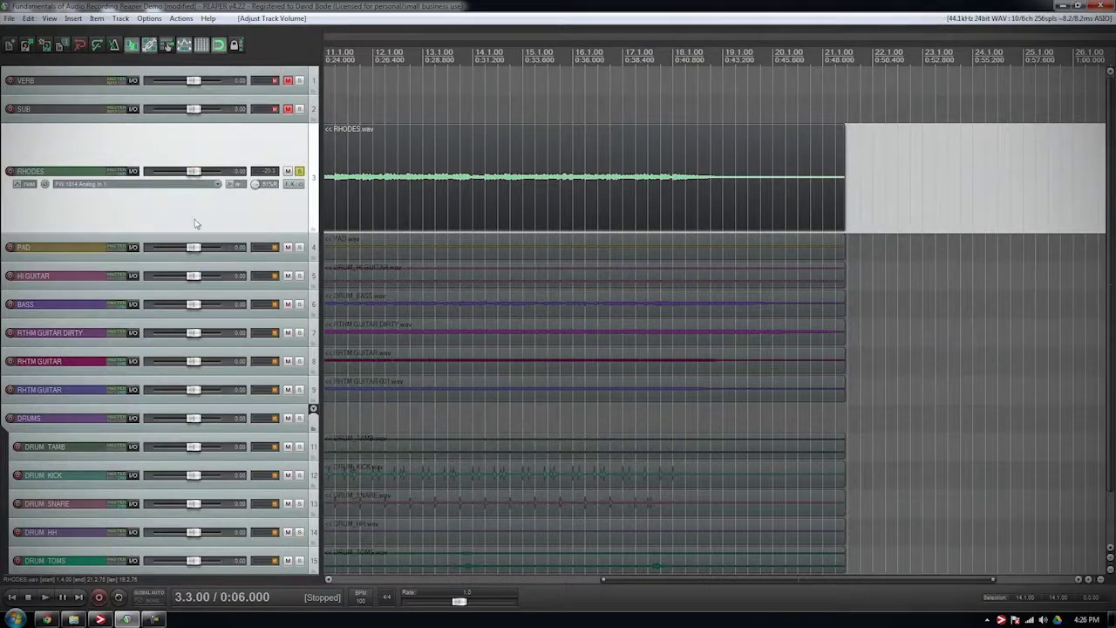
Step: Examine the mono and stereo recording input choices of the RHODES track
{"action": "left_click", "coordinate": [84, 184]}
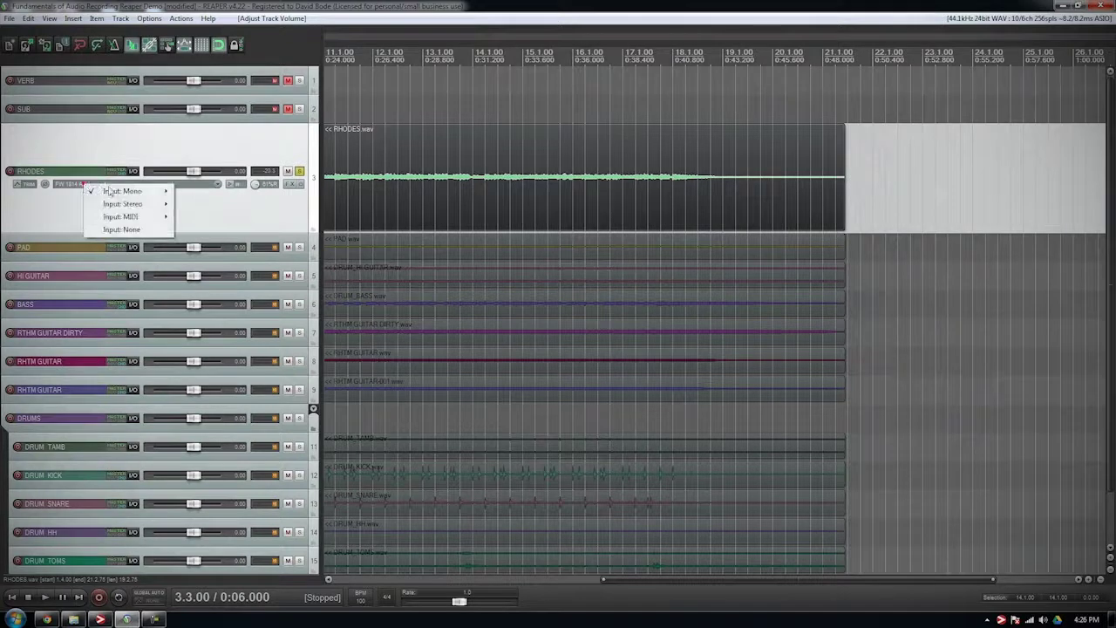
{"action": "left_click", "coordinate": [53, 212]}
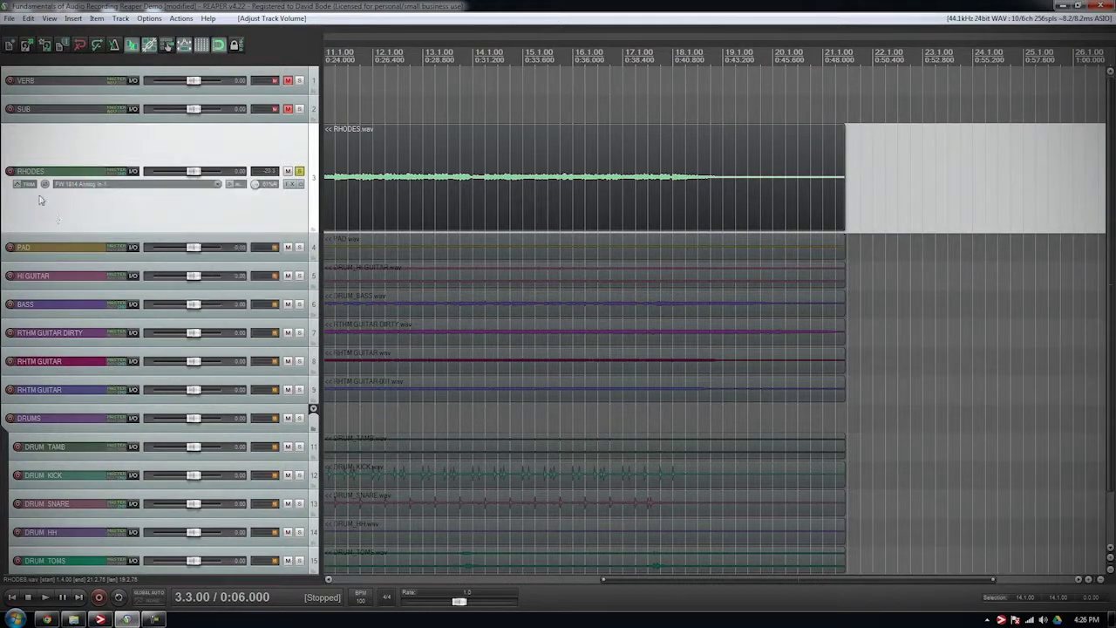
{"action": "left_click", "coordinate": [216, 186]}
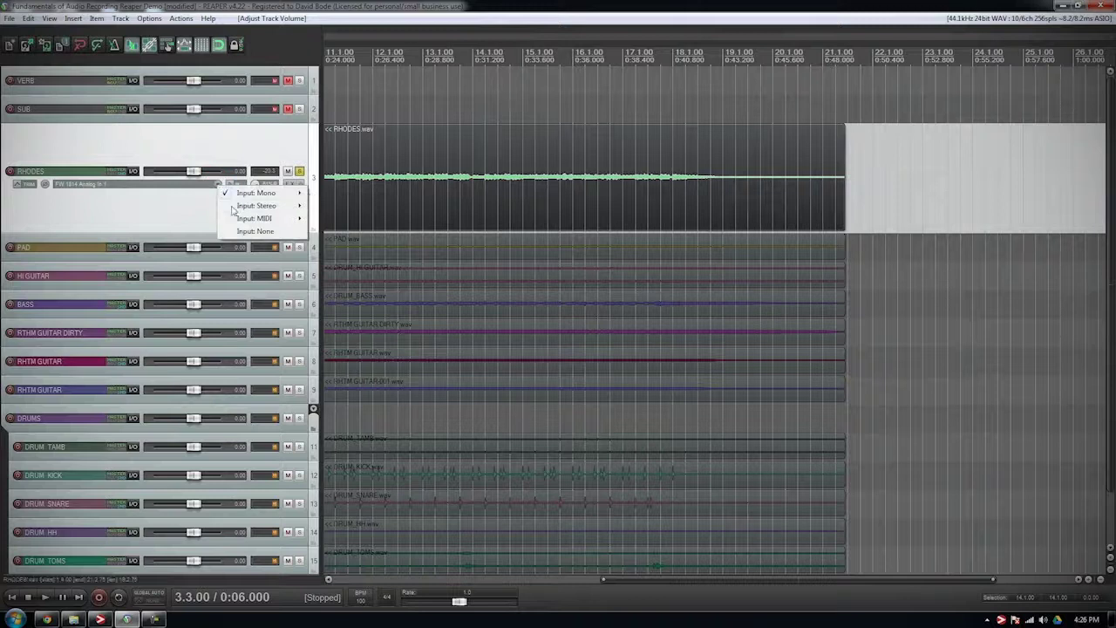
{"action": "mouse_move", "coordinate": [252, 197]}
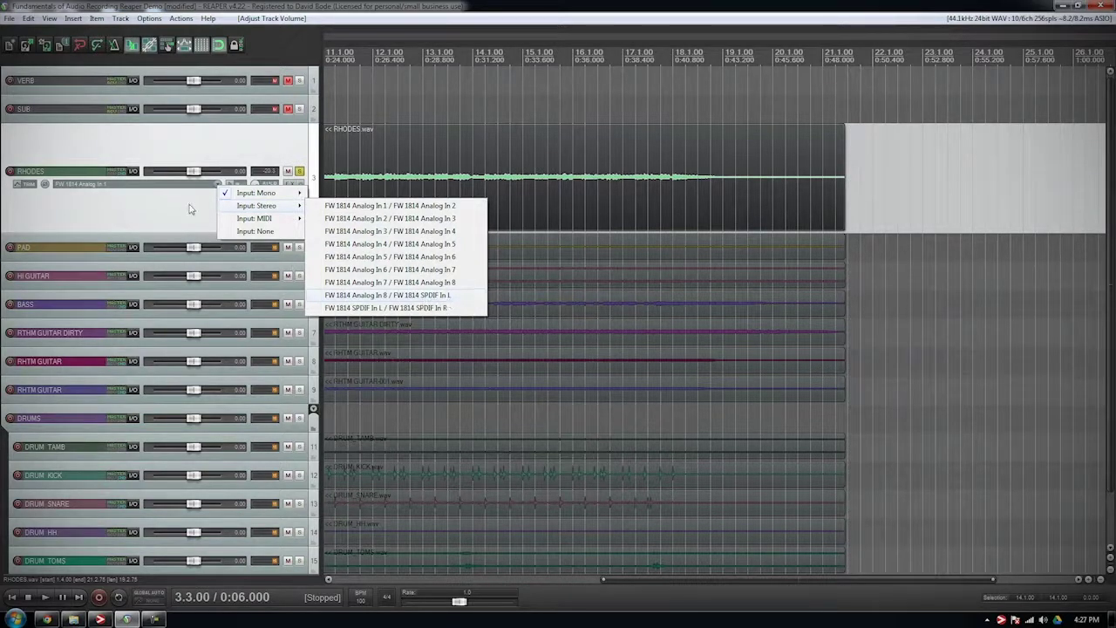
{"action": "left_click", "coordinate": [190, 208]}
Step: Examine the RHODES track's MIDI input choices, including the channels offered for FW 1814 MIDI
{"action": "right_click", "coordinate": [193, 185]}
{"action": "left_click", "coordinate": [192, 184]}
{"action": "left_click", "coordinate": [193, 184]}
{"action": "mouse_move", "coordinate": [209, 220]}
{"action": "mouse_move", "coordinate": [336, 221]}
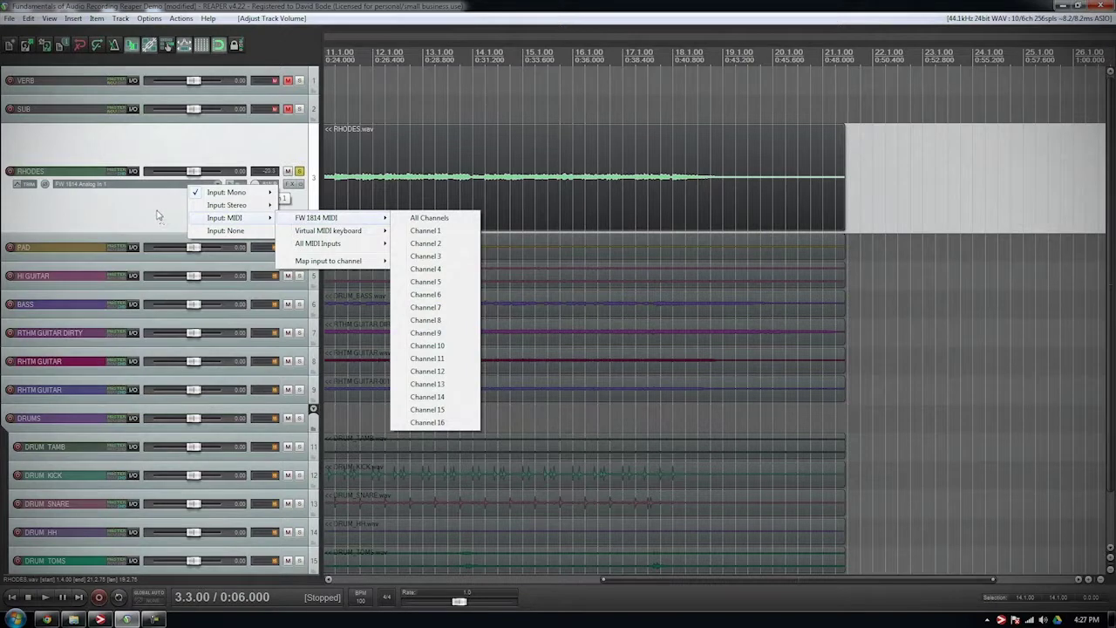
{"action": "left_click", "coordinate": [133, 171]}
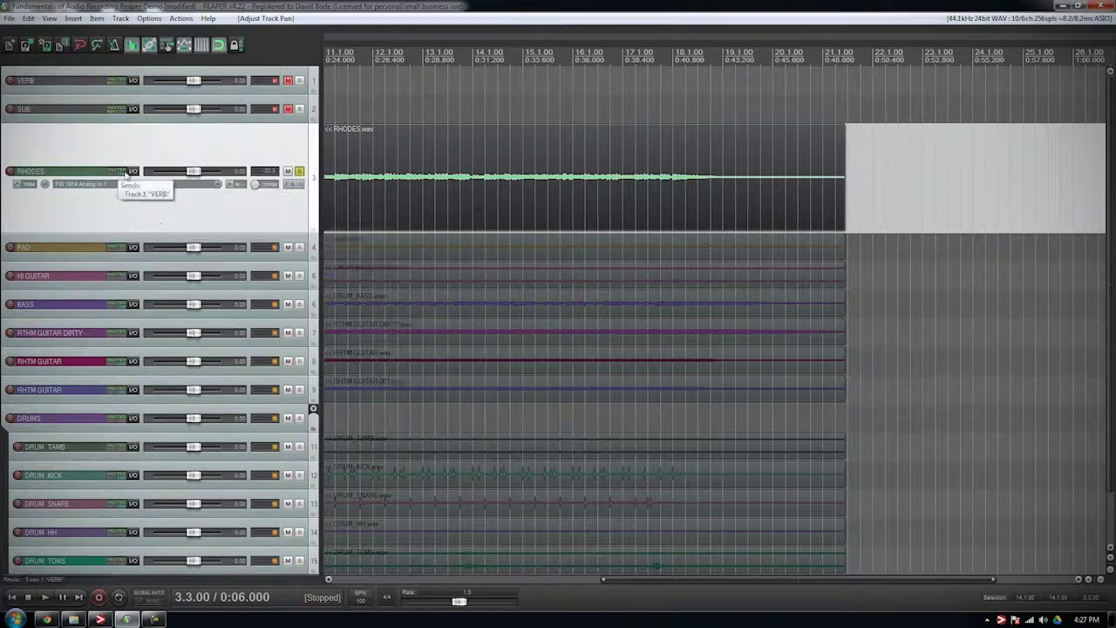
Step: Examine the RHODES track's routing options, including its track channels and the available send destinations
{"action": "left_click", "coordinate": [132, 170]}
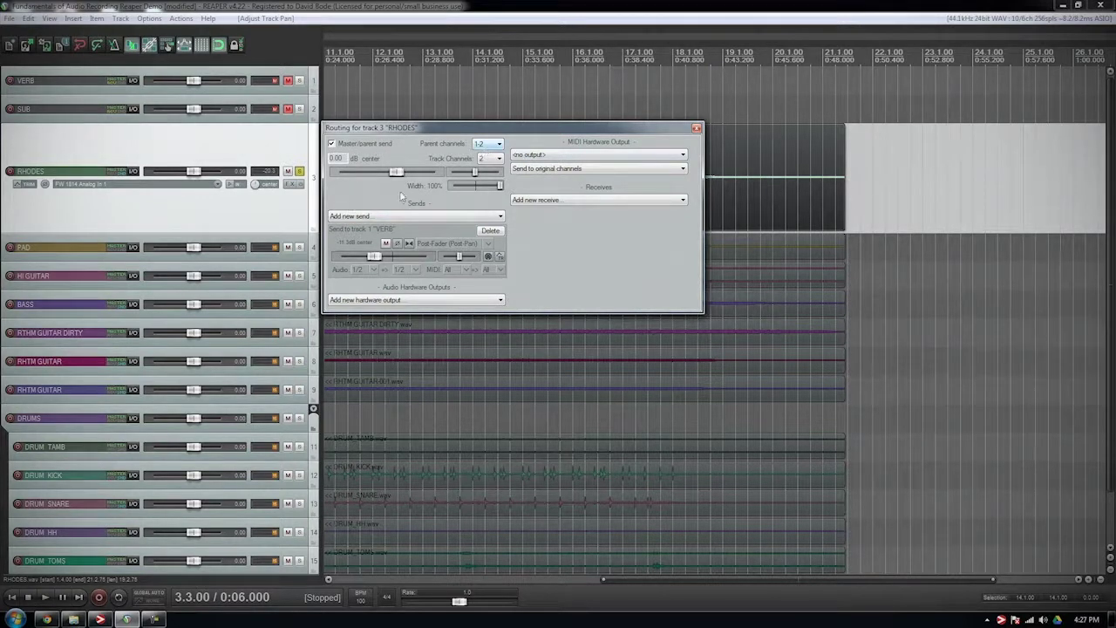
{"action": "left_click", "coordinate": [498, 158]}
{"action": "left_click", "coordinate": [447, 216]}
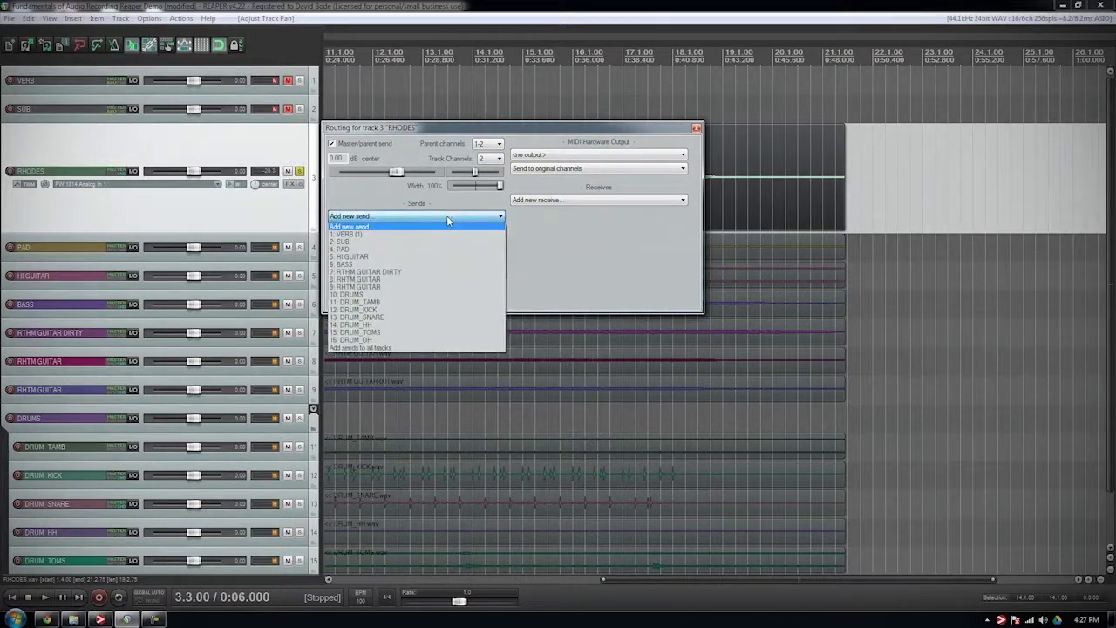
{"action": "left_click", "coordinate": [377, 232]}
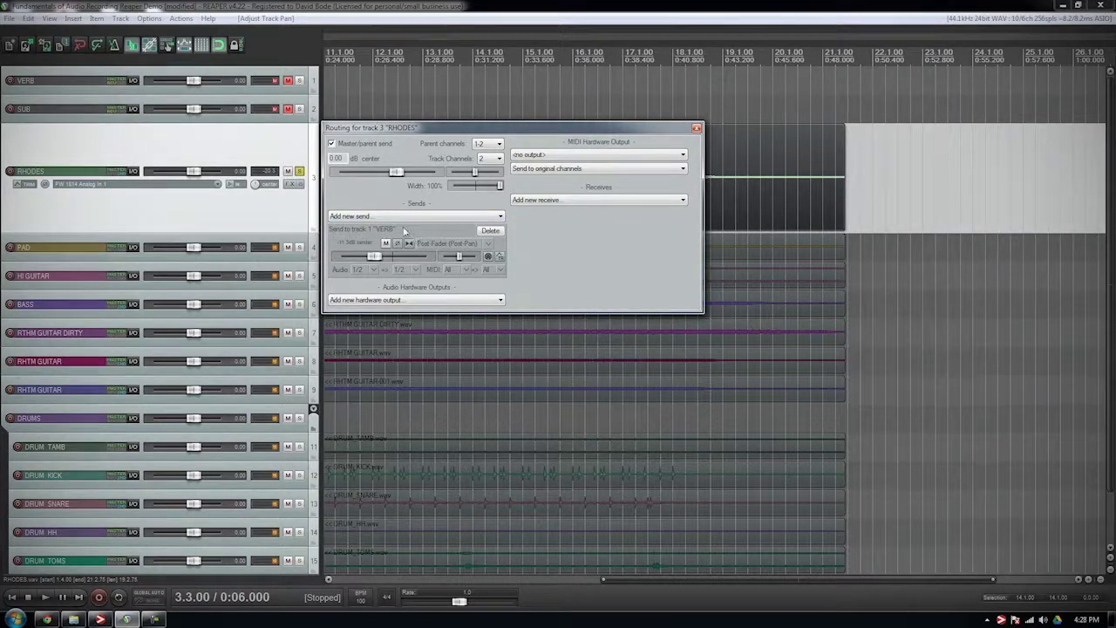
Step: Unmute the VERB track and play RHODES from 11.3.00 with its routing window open
{"action": "left_click", "coordinate": [287, 80]}
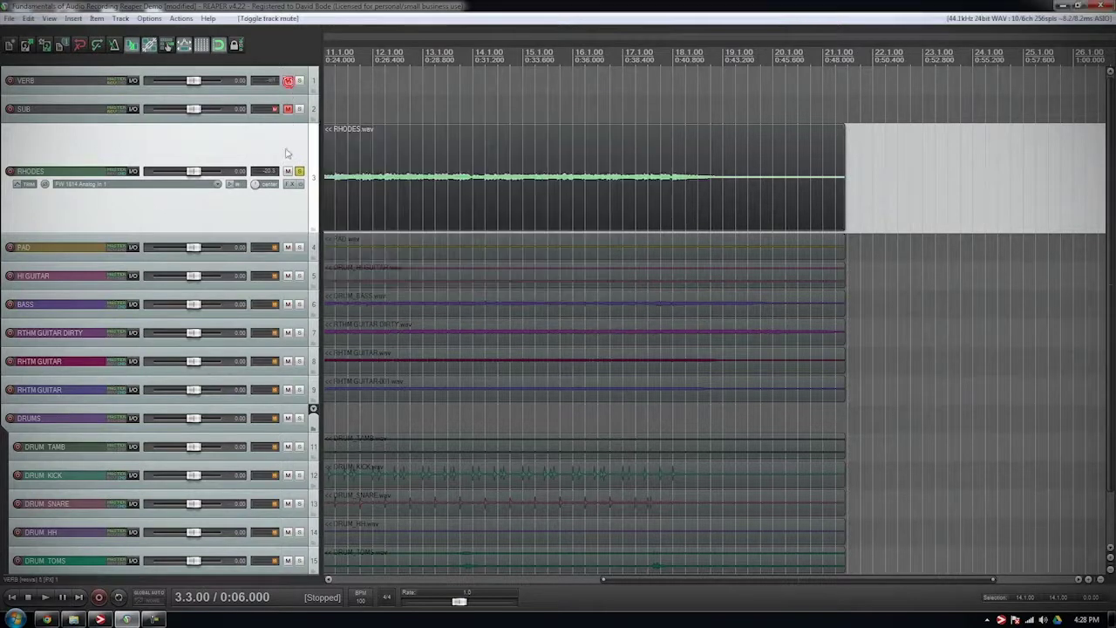
{"action": "key", "text": "space"}
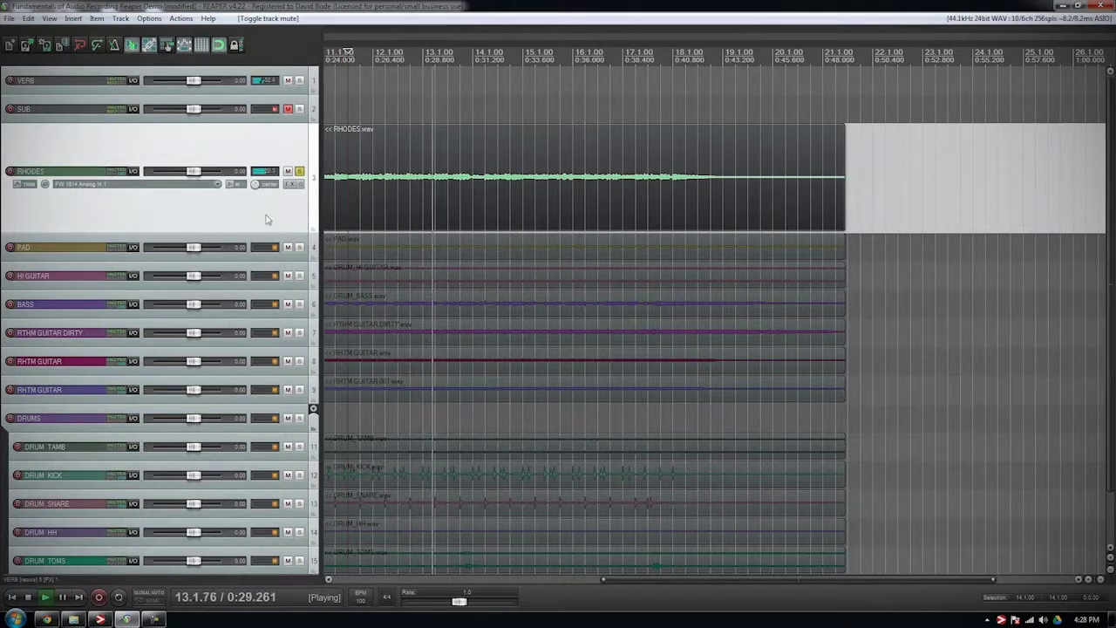
{"action": "left_click", "coordinate": [133, 172]}
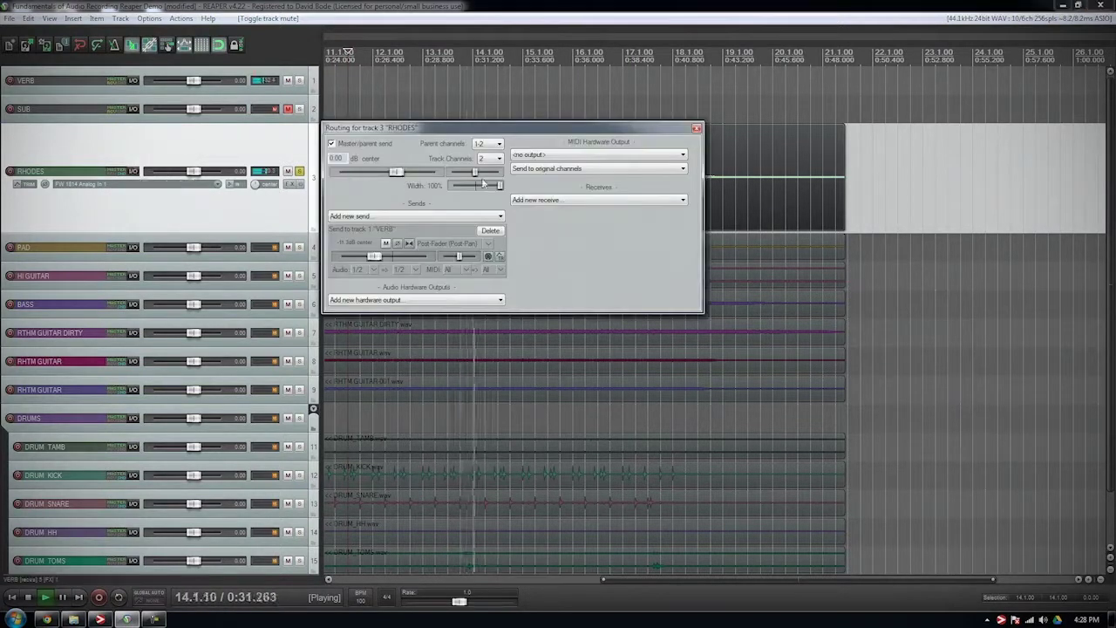
{"action": "mouse_move", "coordinate": [451, 129]}
{"action": "left_mouse_down"}
{"action": "mouse_move", "coordinate": [508, 146]}
{"action": "mouse_move", "coordinate": [450, 140]}
{"action": "left_mouse_up"}
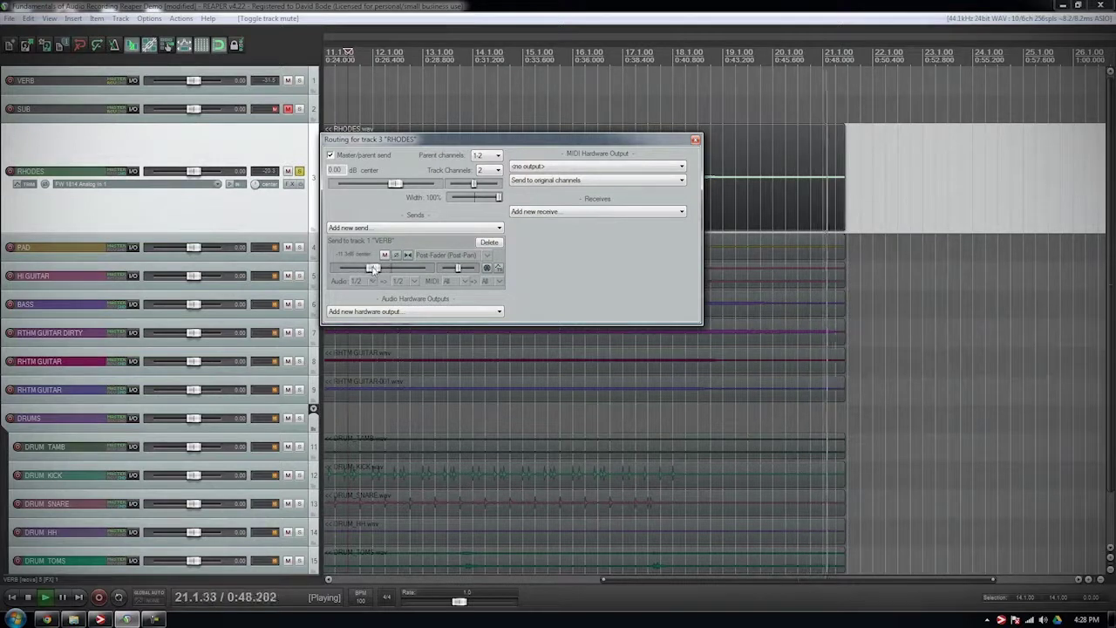
Step: Raise the RHODES send to VERB to about 0 dB, replay from 11.3.00, and lower the send to about -12.5 dB
{"action": "left_click_drag", "start_coordinate": [373, 268], "coordinate": [392, 270]}
{"action": "key", "text": "space"}
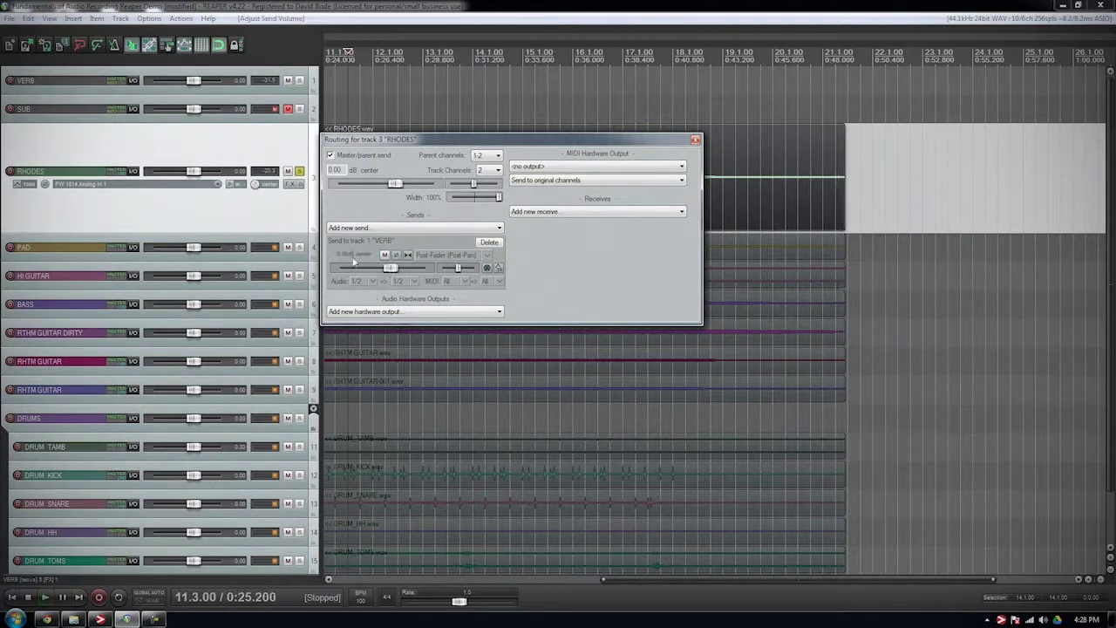
{"action": "key", "text": "space"}
{"action": "left_click_drag", "start_coordinate": [393, 274], "coordinate": [377, 272]}
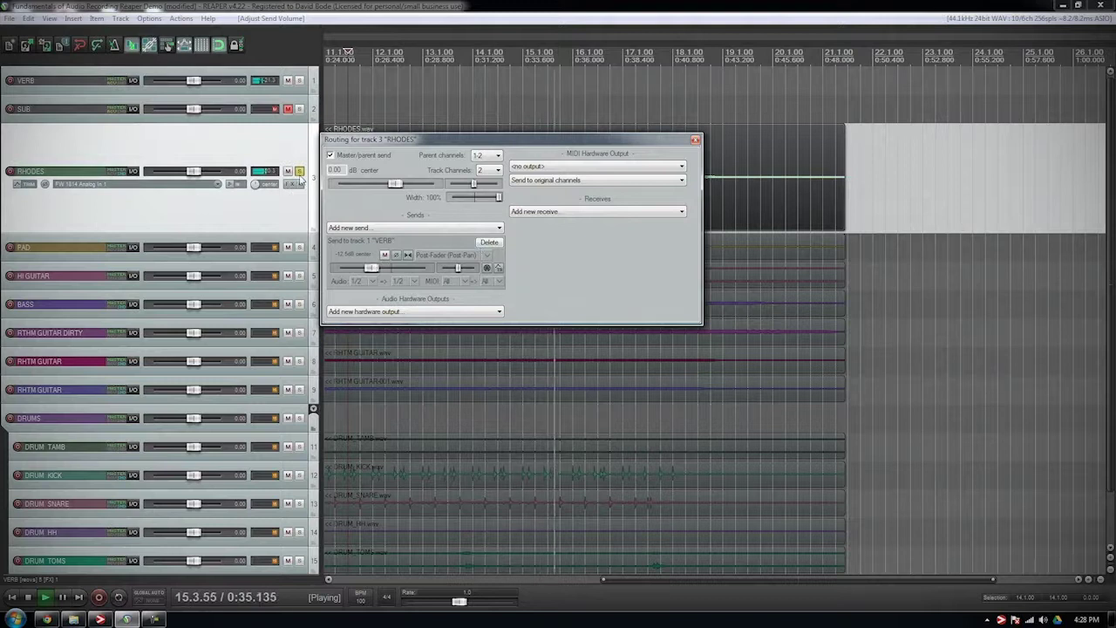
Step: Add a receive from track 8 RHTM GUITAR to the RHODES track, and delete it again
{"action": "left_click", "coordinate": [618, 211]}
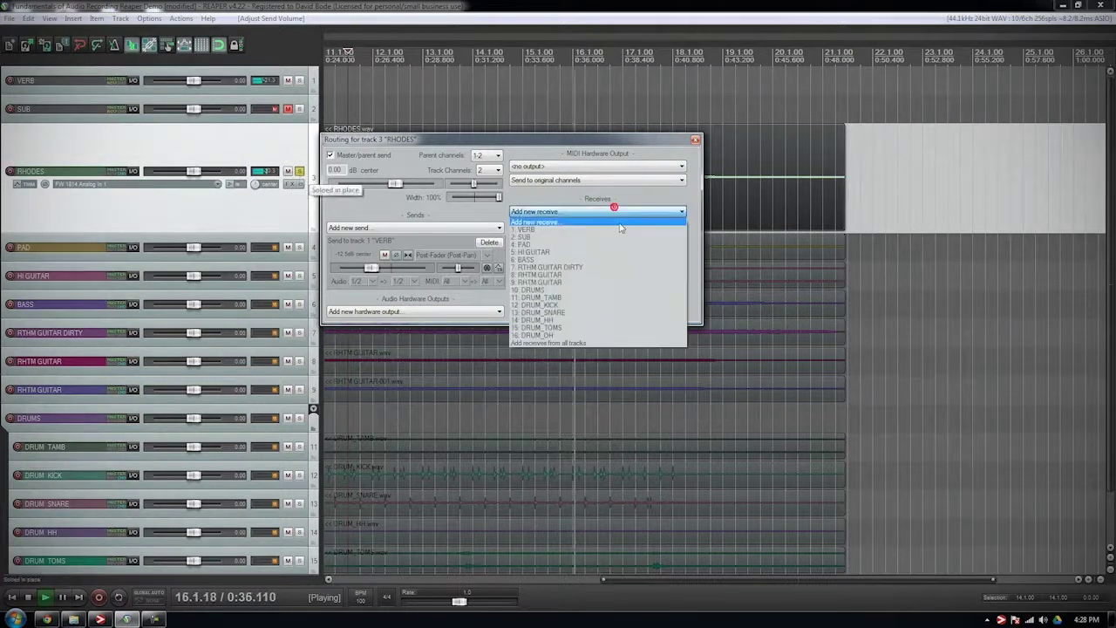
{"action": "left_click", "coordinate": [620, 275]}
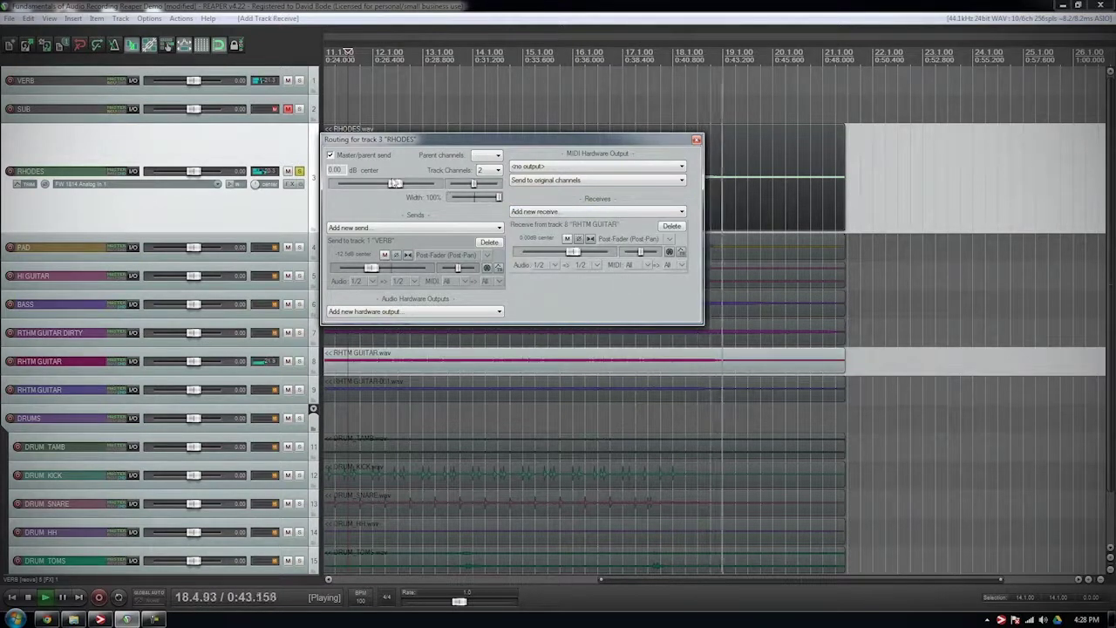
{"action": "left_click", "coordinate": [671, 226]}
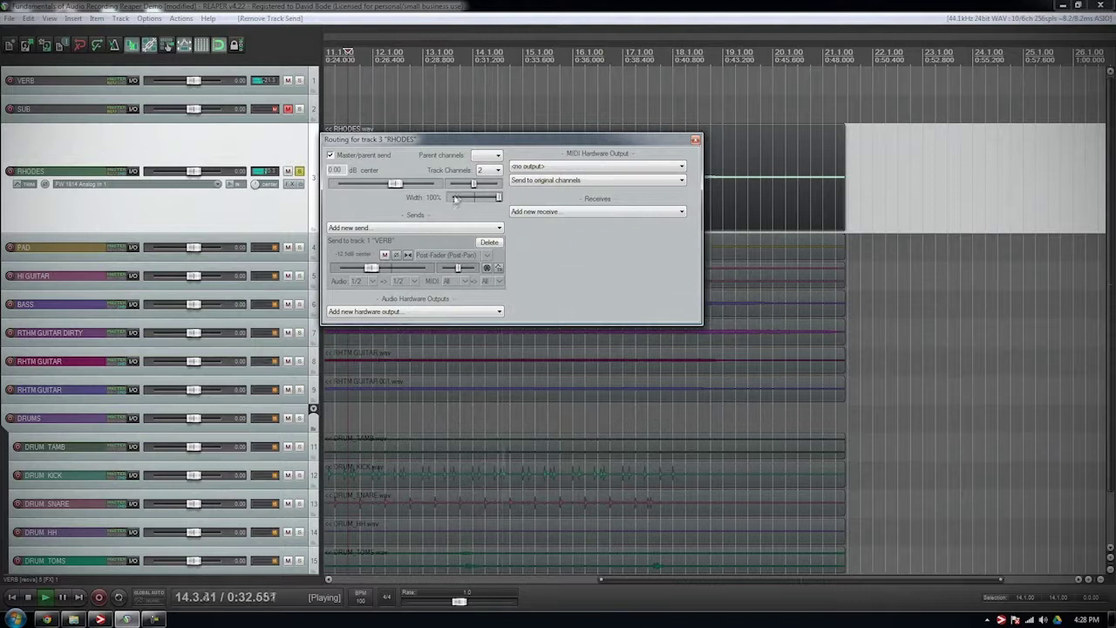
Step: Stop playback, examine the audio hardware outputs available to the RHODES track, and close its routing window
{"action": "left_click", "coordinate": [499, 311]}
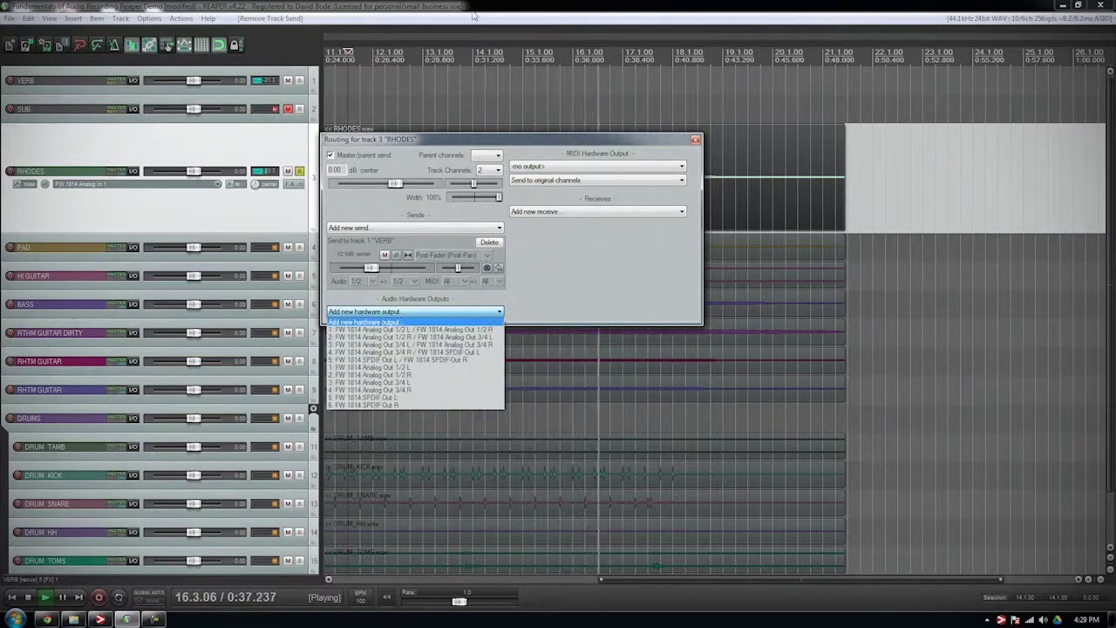
{"action": "key", "text": "space"}
{"action": "left_click", "coordinate": [455, 312]}
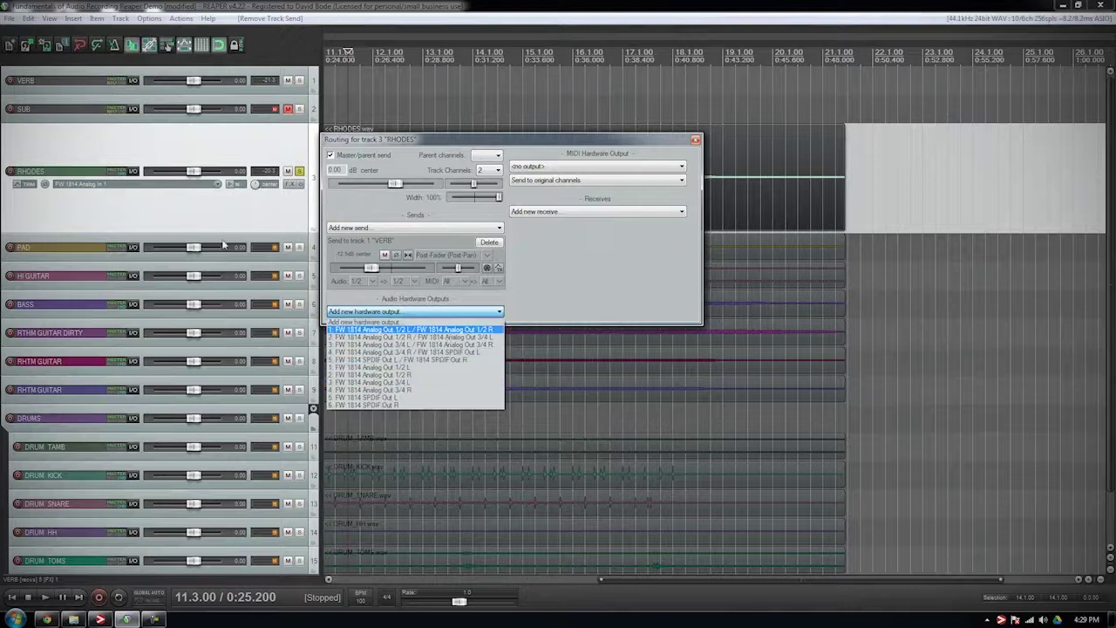
{"action": "left_click", "coordinate": [573, 170]}
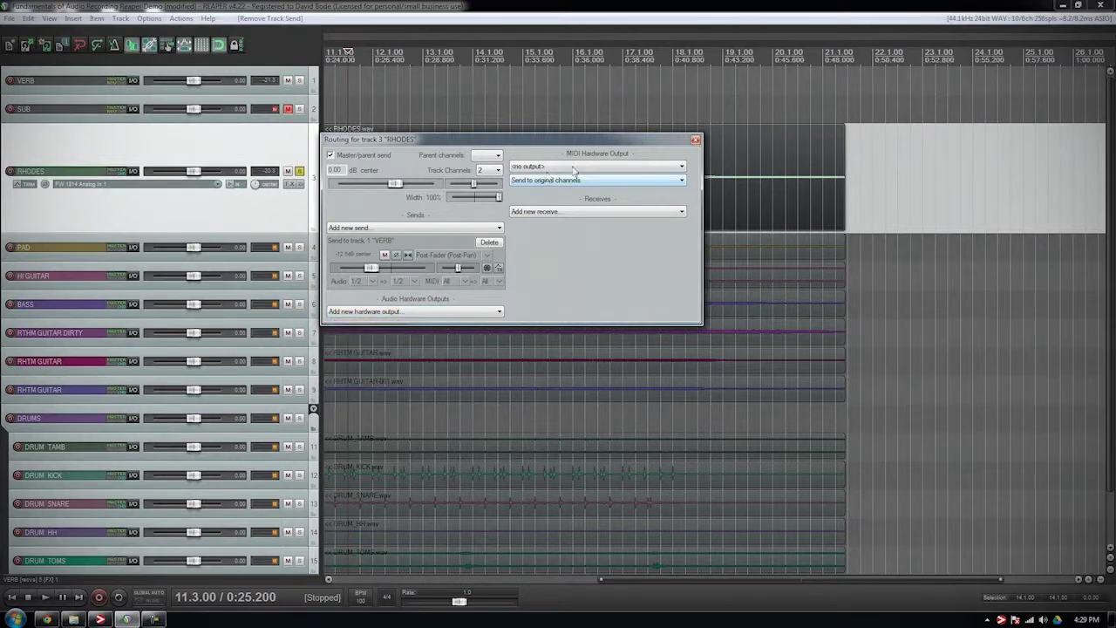
{"action": "left_click", "coordinate": [695, 141]}
Step: Open the RHODES track's name for editing, and exit without renaming it
{"action": "double_click", "coordinate": [42, 171]}
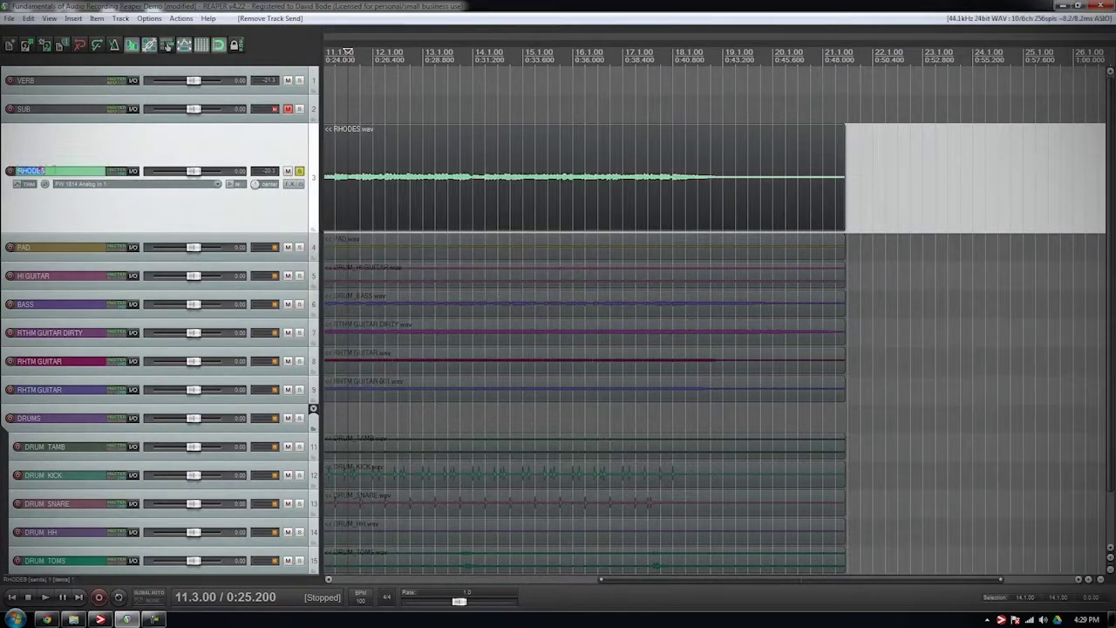
{"action": "left_click", "coordinate": [87, 142]}
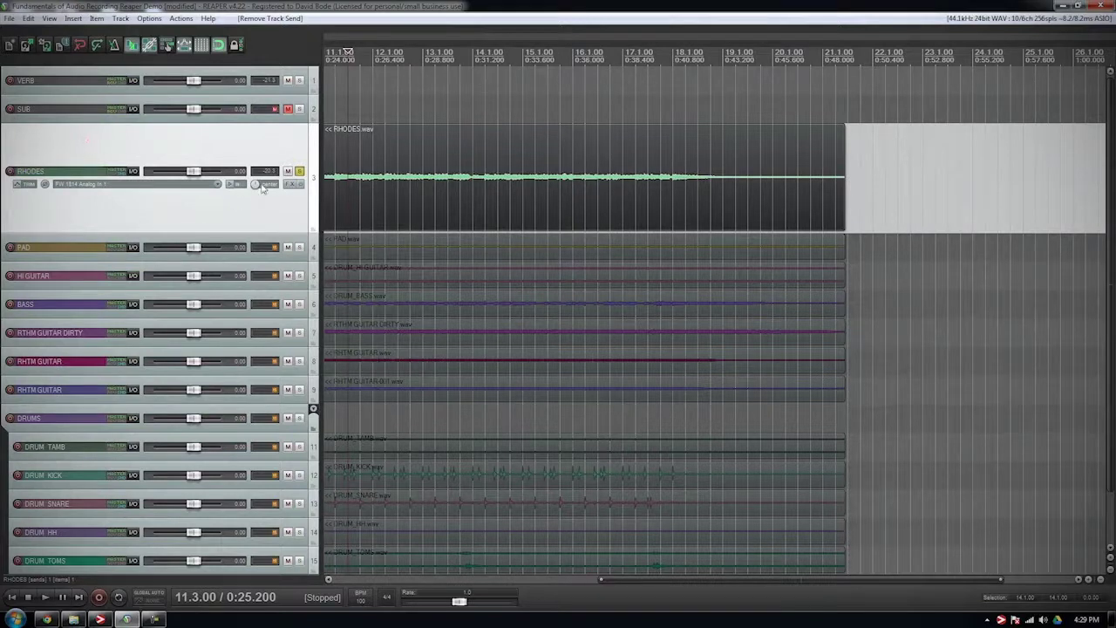
Step: Mute RHODES for a brief playback, turn off its solo for another playback check, and unmute it
{"action": "left_click", "coordinate": [287, 171]}
{"action": "key", "text": "space"}
{"action": "key", "text": "space"}
{"action": "left_click", "coordinate": [298, 172]}
{"action": "key", "text": "space"}
{"action": "key", "text": "space"}
{"action": "left_click", "coordinate": [288, 171]}
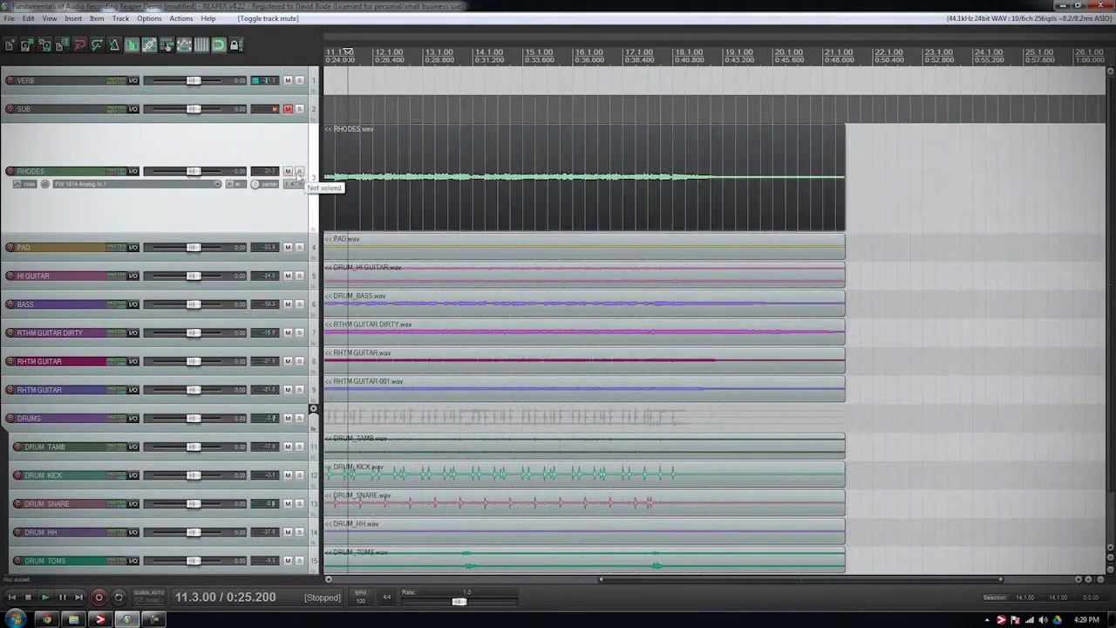
Step: Add the Cockos ReaEQ plugin to the RHODES track's FX chain after clearing the plugin list's existing filter
{"action": "left_click", "coordinate": [294, 186]}
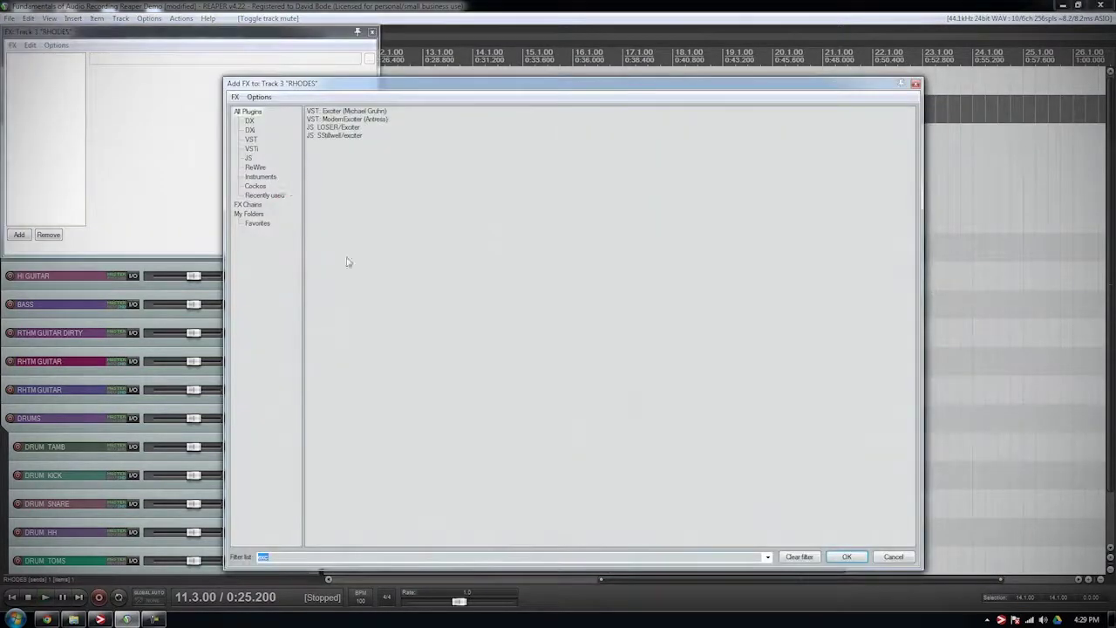
{"action": "left_click_drag", "start_coordinate": [292, 90], "coordinate": [501, 106]}
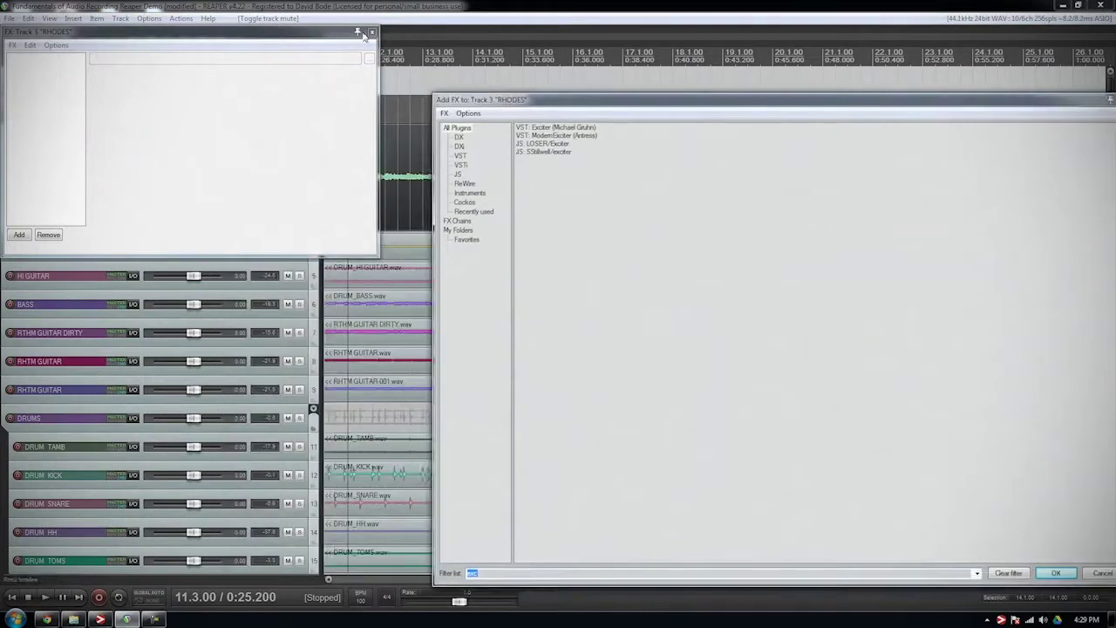
{"action": "left_click", "coordinate": [373, 31]}
{"action": "left_click", "coordinate": [293, 185]}
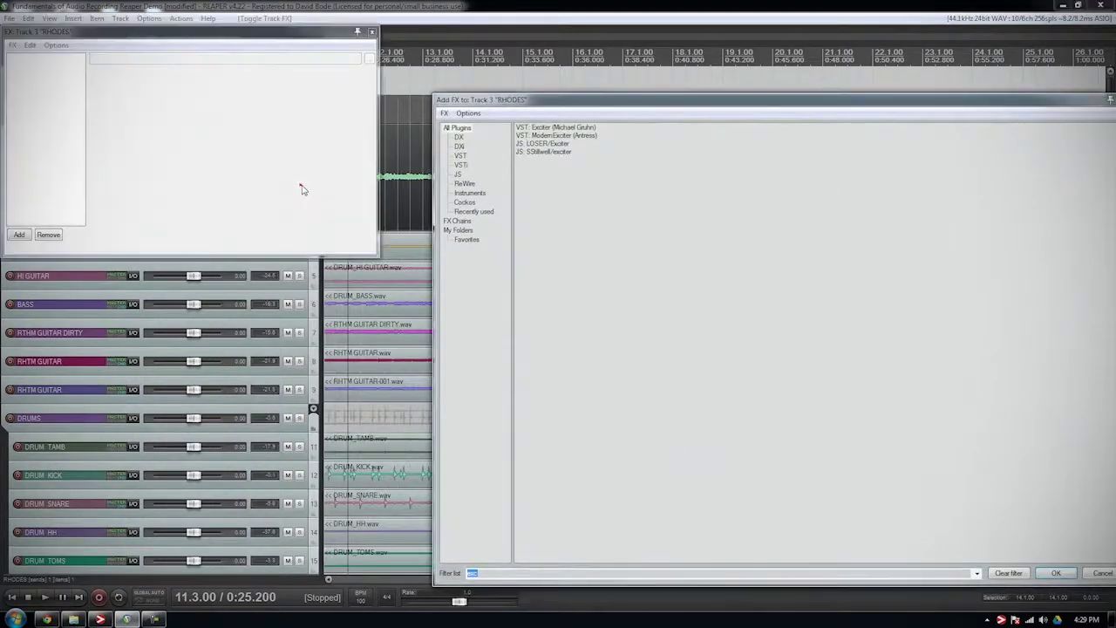
{"action": "left_click", "coordinate": [468, 136]}
{"action": "left_click_drag", "start_coordinate": [539, 104], "coordinate": [424, 70]}
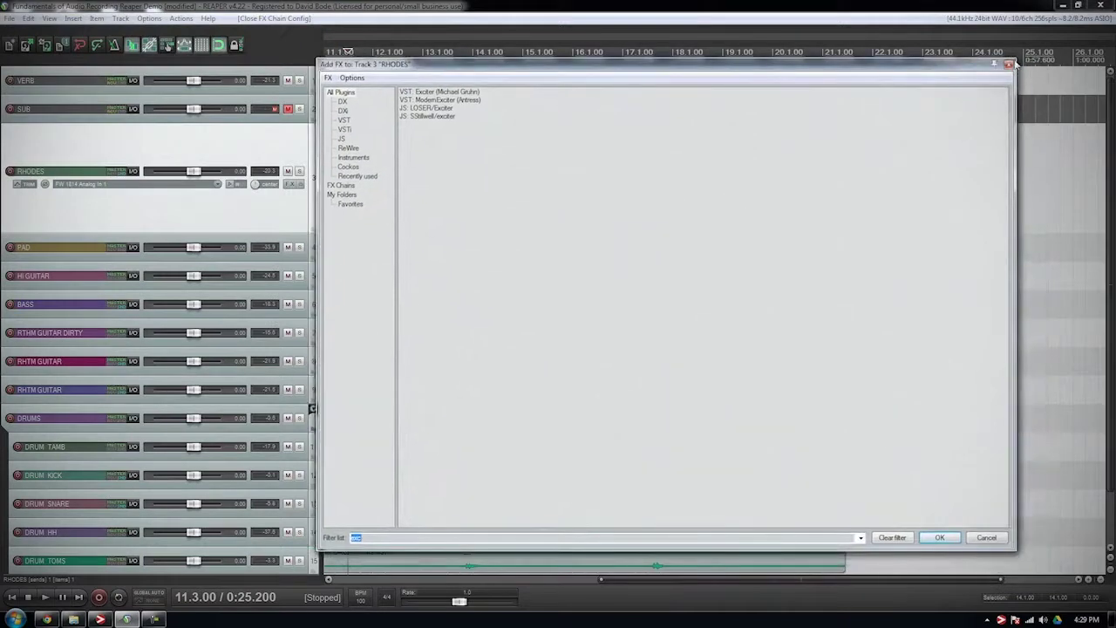
{"action": "left_click", "coordinate": [406, 226]}
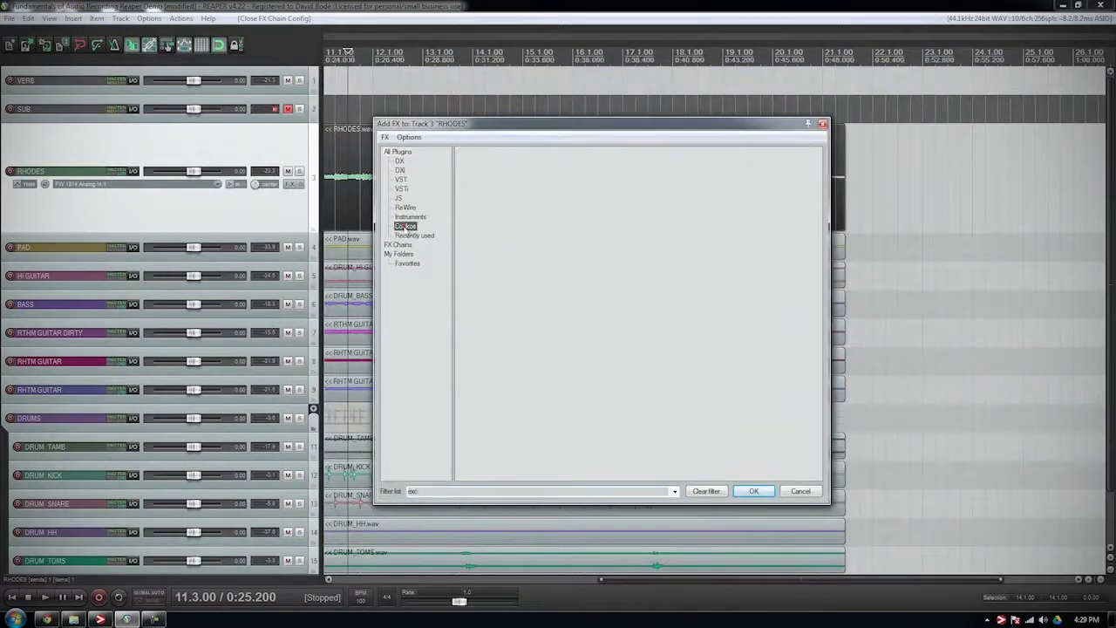
{"action": "left_click", "coordinate": [706, 491]}
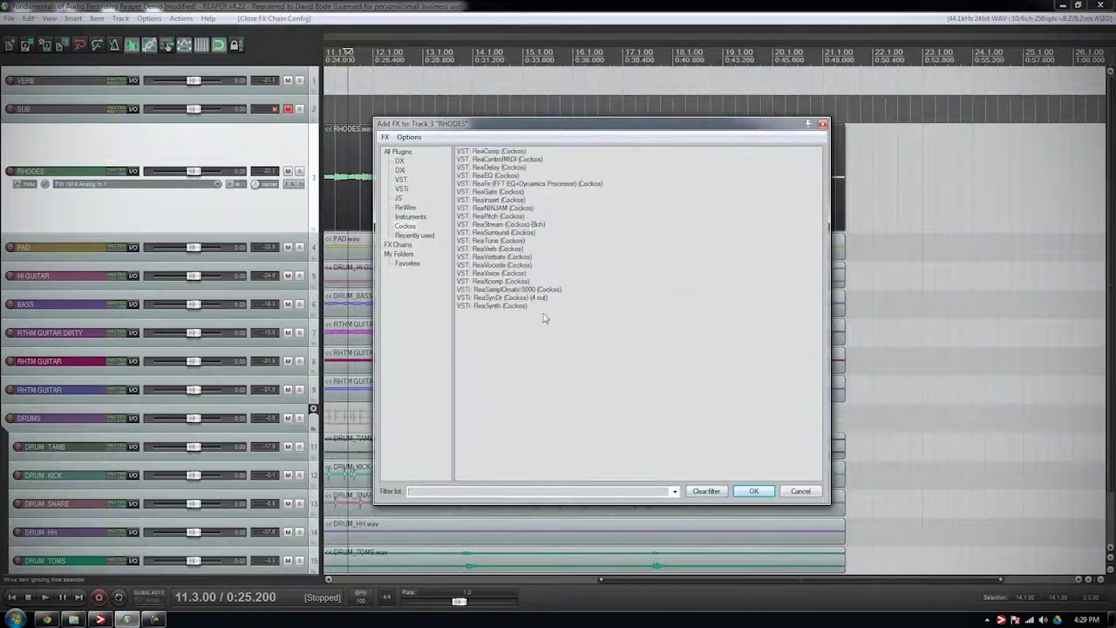
{"action": "double_click", "coordinate": [486, 176]}
{"action": "left_click_drag", "start_coordinate": [364, 139], "coordinate": [667, 186]}
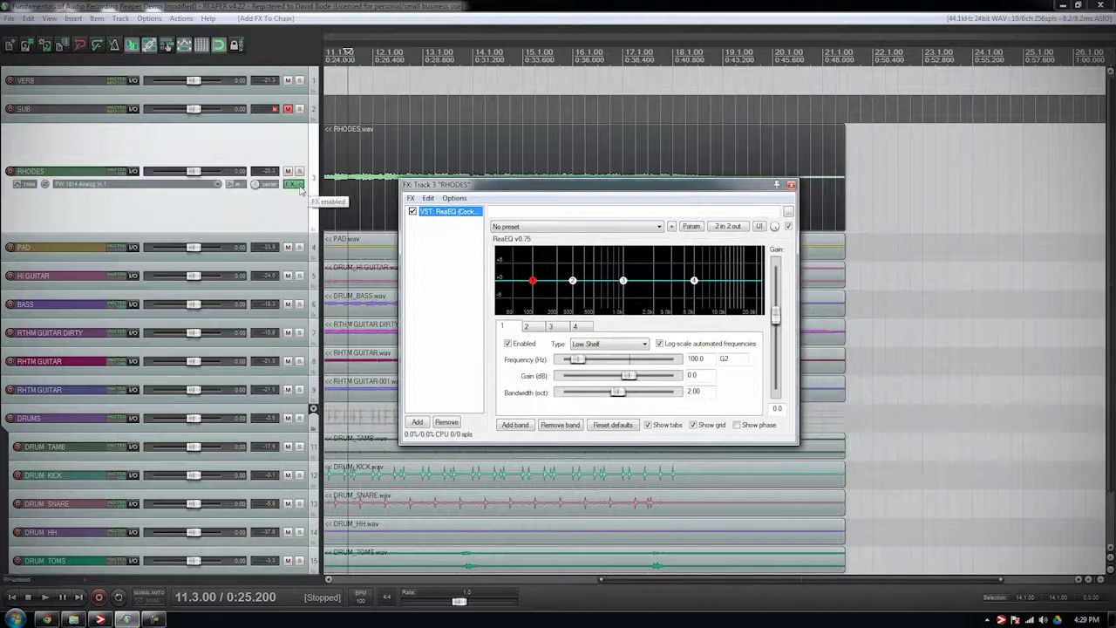
Step: Toggle the bypass of the RHODES track's FX chain several times, leaving the chain enabled
{"action": "left_click", "coordinate": [298, 186]}
{"action": "left_click", "coordinate": [299, 186]}
{"action": "left_click", "coordinate": [299, 186]}
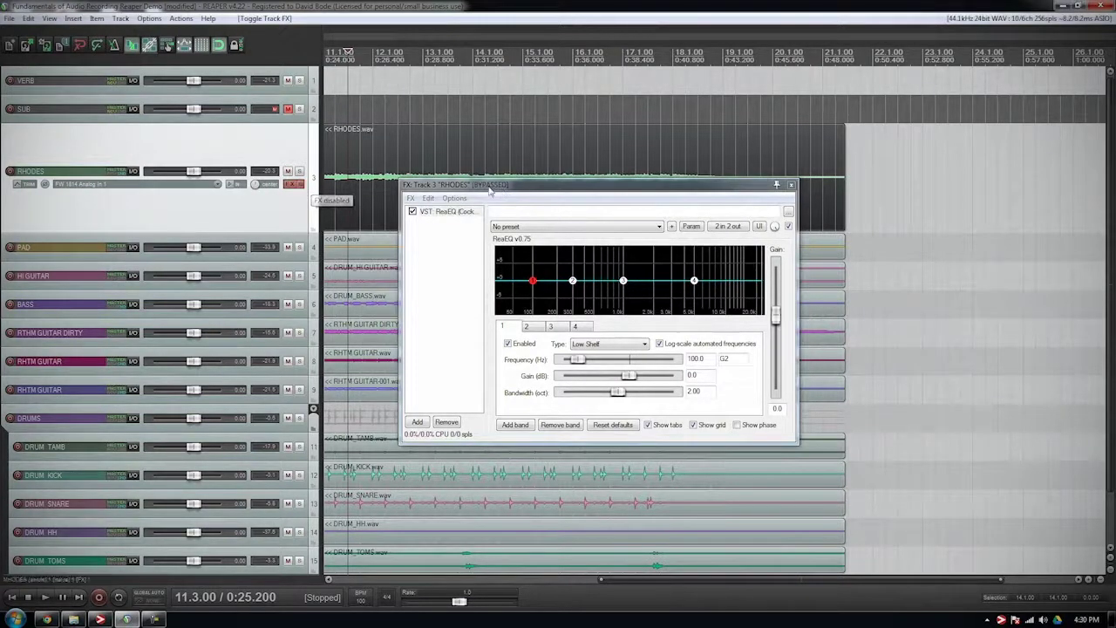
{"action": "left_click", "coordinate": [299, 185]}
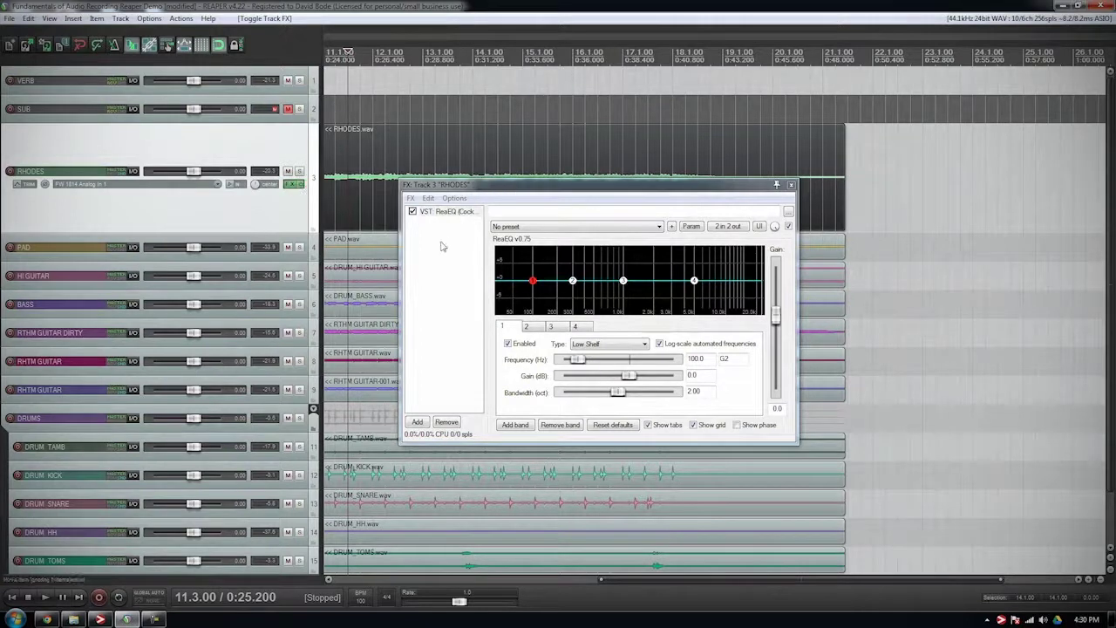
Step: Solo RHODES, start playback, and boost ReaEQ band 2 by about 7.6 dB near 283 Hz and band 3 near 2390 Hz
{"action": "left_click", "coordinate": [300, 171]}
{"action": "key", "text": "space"}
{"action": "left_click_drag", "start_coordinate": [572, 280], "coordinate": [657, 307]}
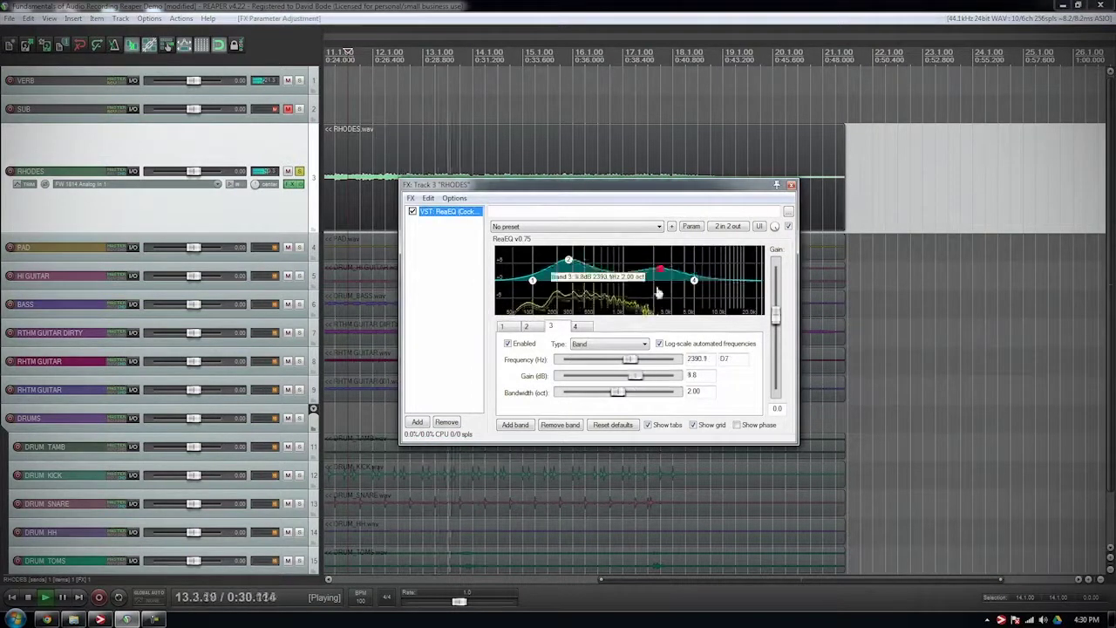
{"action": "left_click_drag", "start_coordinate": [648, 299], "coordinate": [661, 256]}
{"action": "mouse_move", "coordinate": [565, 258]}
{"action": "left_mouse_down"}
{"action": "mouse_move", "coordinate": [558, 296]}
{"action": "mouse_move", "coordinate": [568, 311]}
{"action": "mouse_move", "coordinate": [580, 266]}
{"action": "mouse_move", "coordinate": [569, 259]}
{"action": "left_mouse_up"}
{"action": "mouse_move", "coordinate": [660, 255]}
{"action": "left_mouse_down"}
{"action": "mouse_move", "coordinate": [672, 299]}
{"action": "mouse_move", "coordinate": [663, 261]}
{"action": "mouse_move", "coordinate": [660, 272]}
{"action": "left_mouse_up"}
Step: Disable ReaEQ bands 2 and 3, stop playback, and lower band 2 to about 2.0 dB near 296 Hz
{"action": "left_click", "coordinate": [570, 259]}
{"action": "key", "text": "space"}
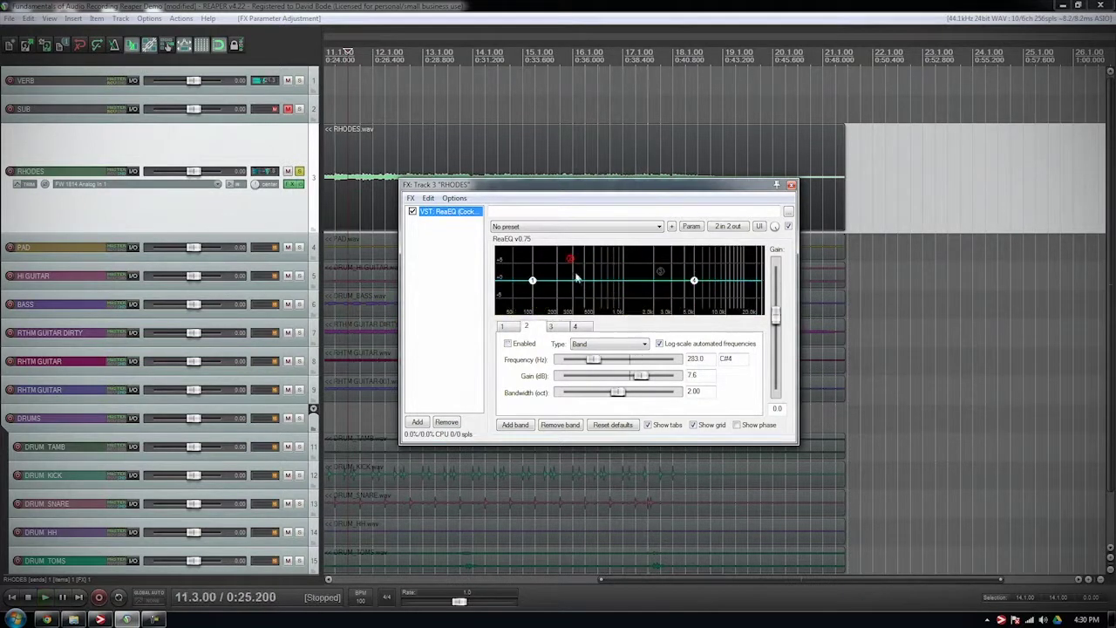
{"action": "left_click_drag", "start_coordinate": [569, 259], "coordinate": [574, 277]}
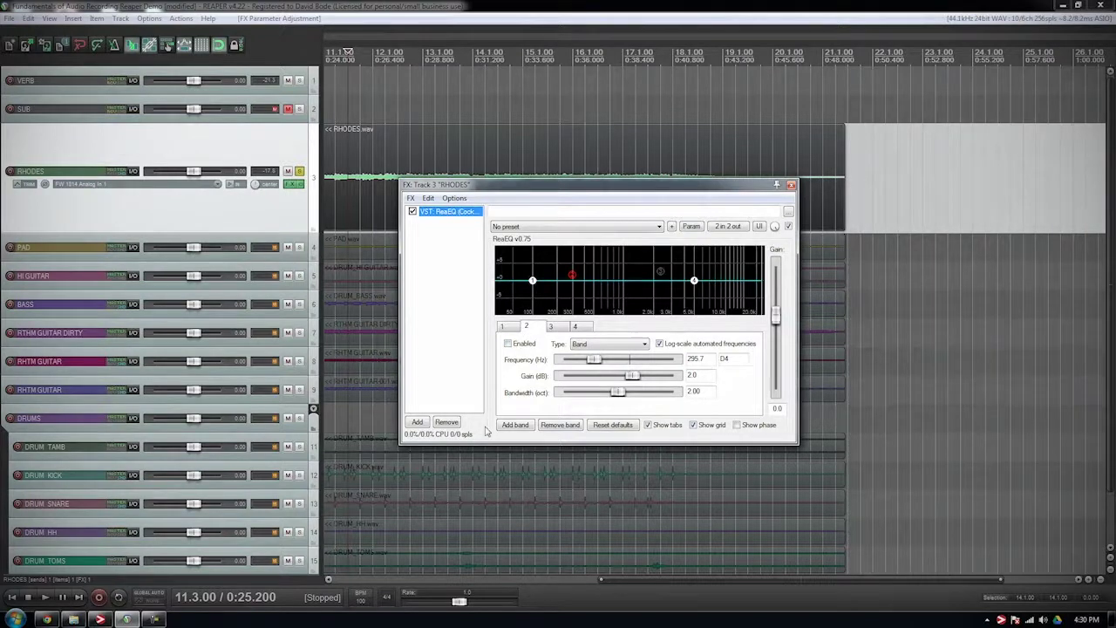
Step: Open the list of addable effects for RHODES, view the Cockos and VST categories, and enlarge the window to fit more plugins
{"action": "right_click", "coordinate": [452, 238]}
{"action": "left_click", "coordinate": [481, 245]}
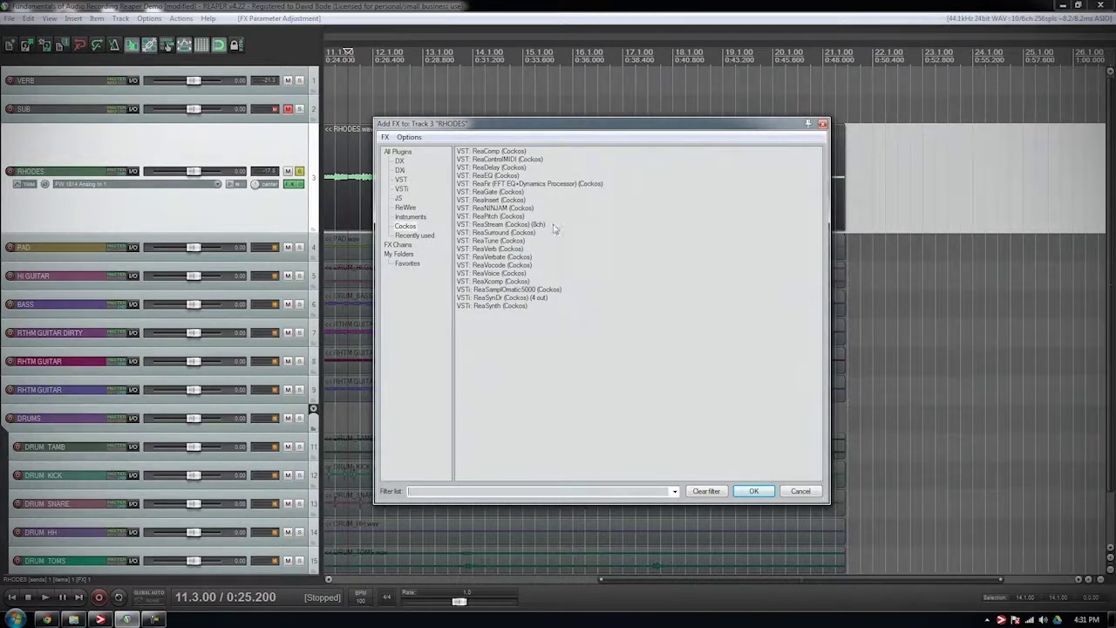
{"action": "left_click", "coordinate": [406, 226]}
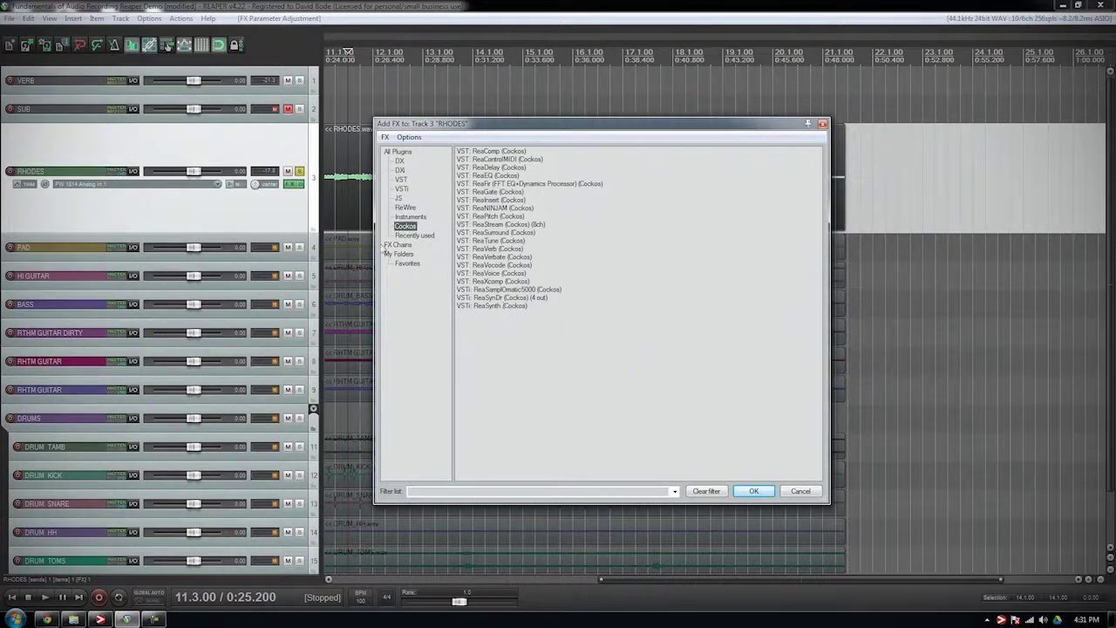
{"action": "left_click", "coordinate": [401, 179]}
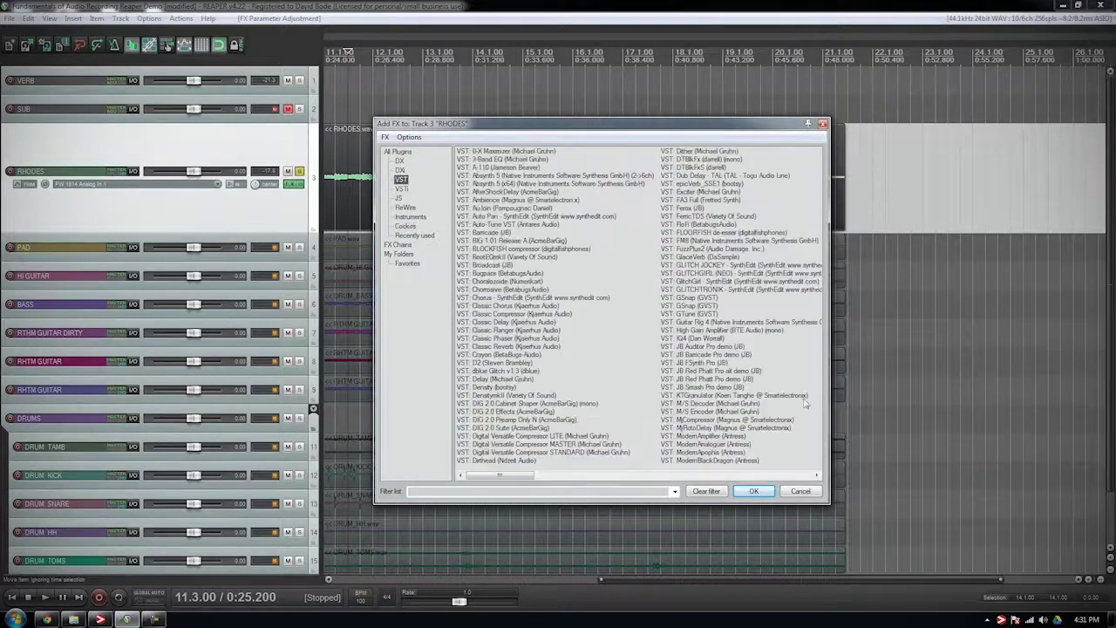
{"action": "left_click_drag", "start_coordinate": [829, 502], "coordinate": [1114, 539]}
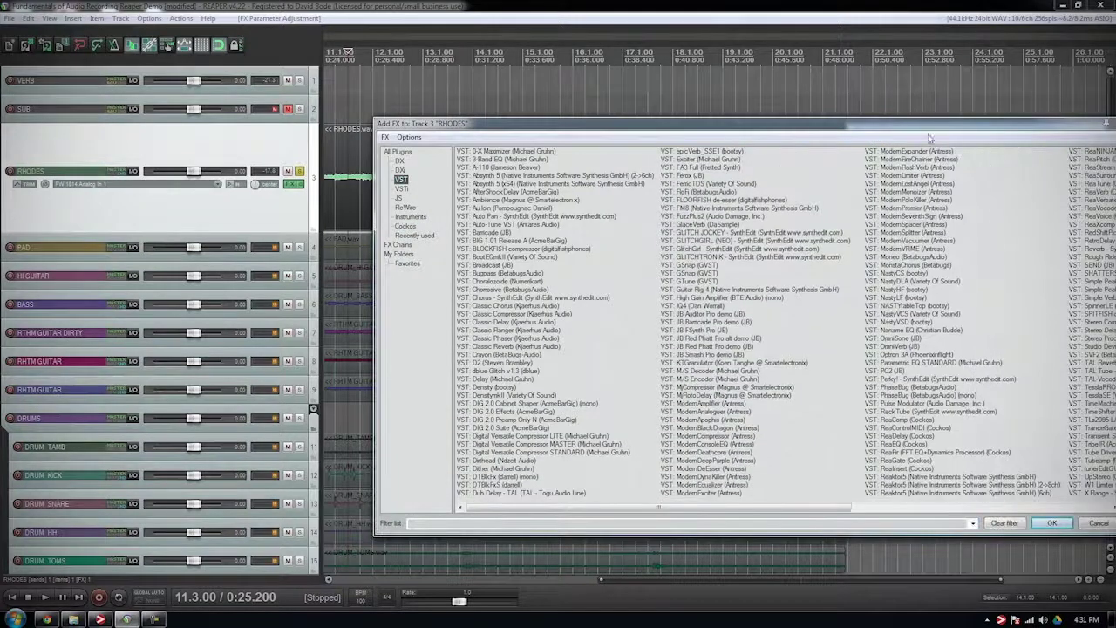
{"action": "left_click_drag", "start_coordinate": [898, 120], "coordinate": [587, 37]}
{"action": "left_click_drag", "start_coordinate": [892, 462], "coordinate": [1015, 512]}
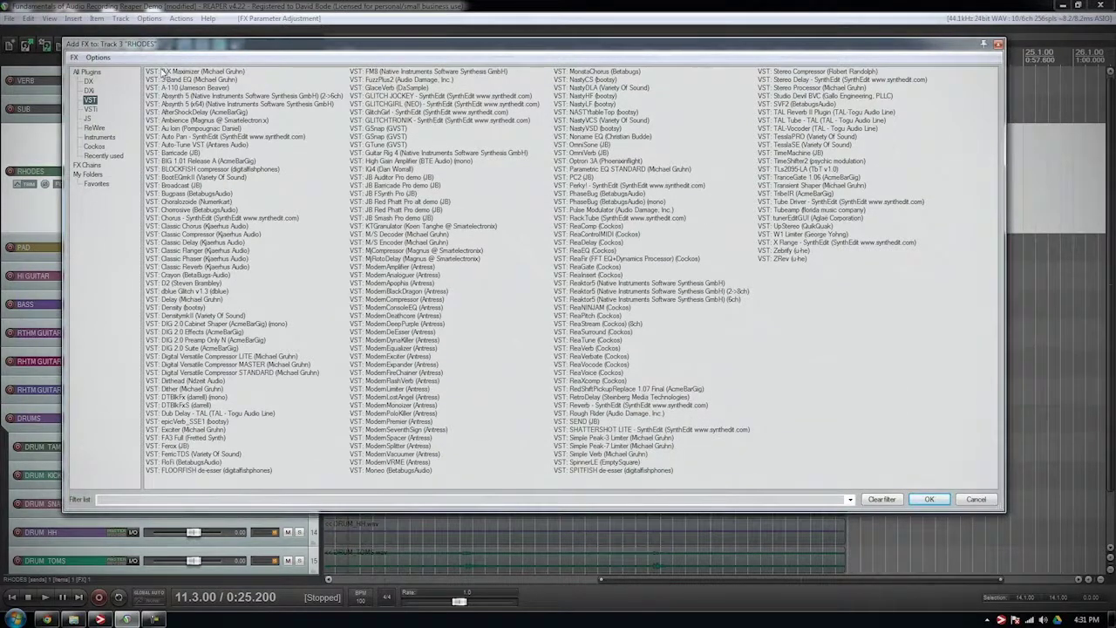
Step: Examine the full list of installed VST plugins for RHODES, and close it without adding one
{"action": "left_click", "coordinate": [384, 235]}
{"action": "left_click", "coordinate": [511, 274]}
{"action": "left_click_drag", "start_coordinate": [159, 45], "coordinate": [181, 90]}
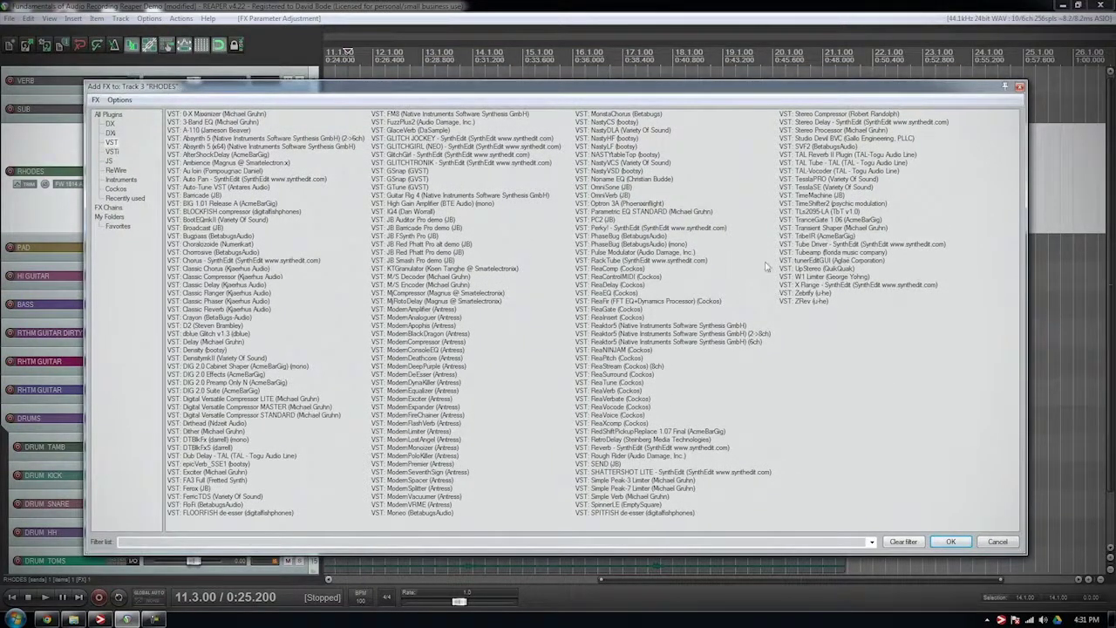
{"action": "left_click", "coordinate": [209, 309]}
{"action": "left_click", "coordinate": [443, 336]}
{"action": "left_click", "coordinate": [670, 399]}
{"action": "key", "text": "Escape"}
Step: Turn off the solo on RHODES and the mute on SUB
{"action": "left_click", "coordinate": [299, 172]}
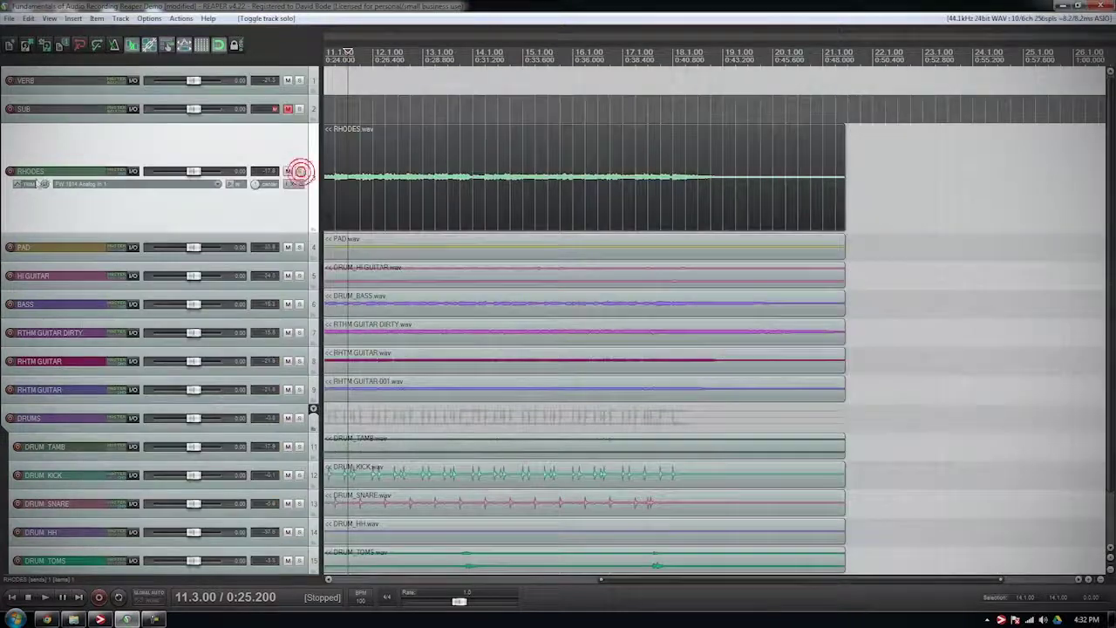
{"action": "key", "text": "minus"}
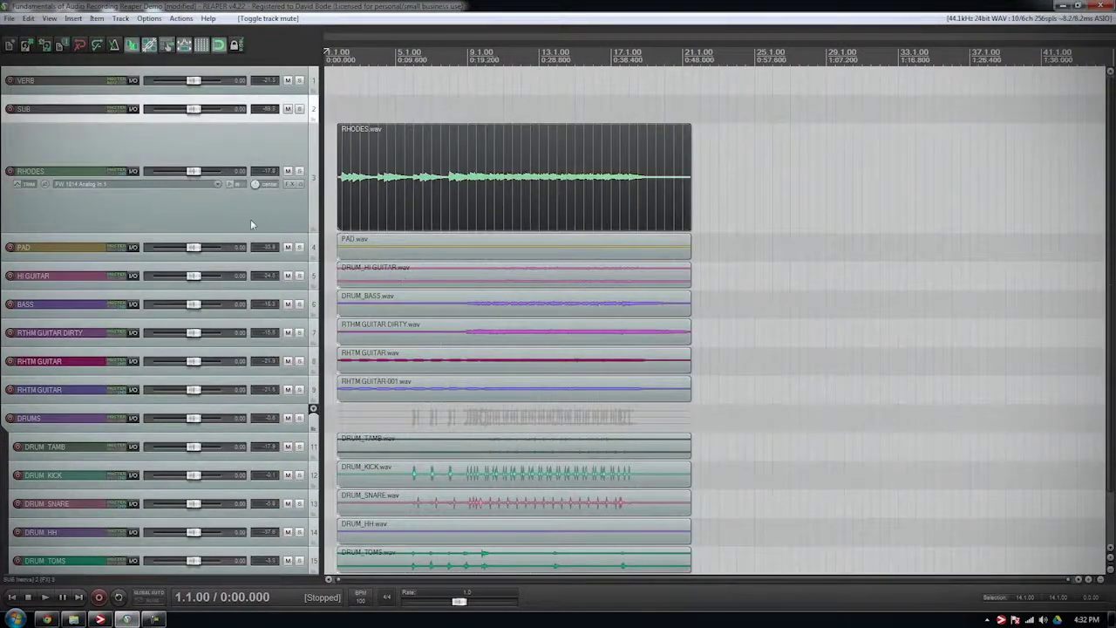
Step: Split the RHODES audio item at 8.1.00, where the continuous playing begins
{"action": "left_click_drag", "start_coordinate": [256, 231], "coordinate": [241, 146]}
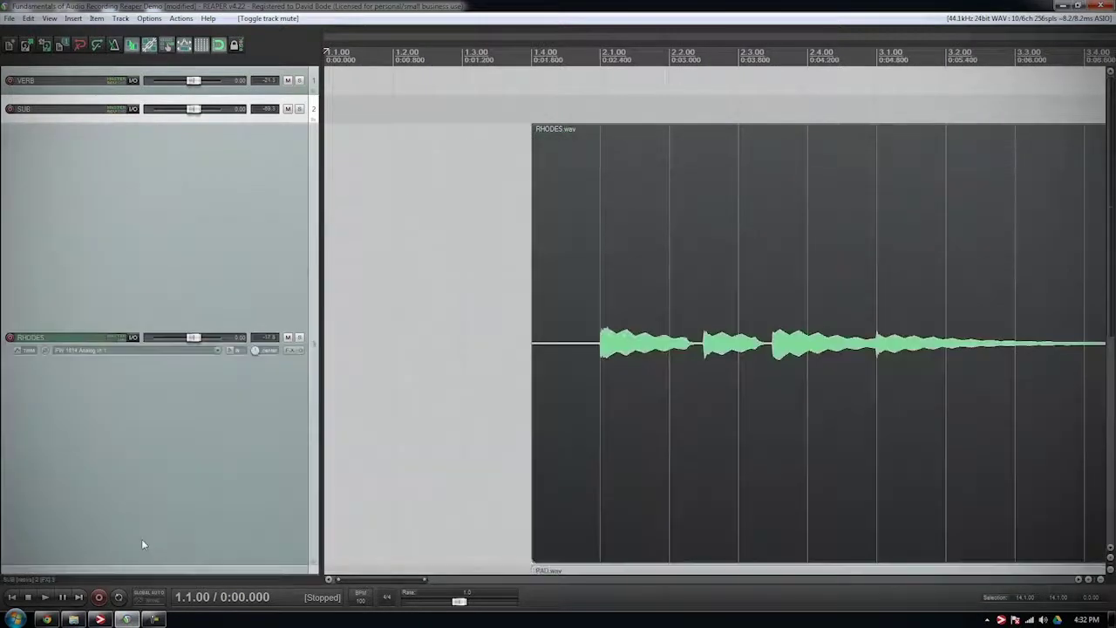
{"action": "scroll", "coordinate": [631, 477], "scroll_direction": "down", "scroll_amount": 3}
{"action": "left_click", "coordinate": [545, 421]}
{"action": "left_click", "coordinate": [628, 416]}
{"action": "left_click", "coordinate": [647, 413]}
{"action": "left_click", "coordinate": [666, 408]}
{"action": "left_click", "coordinate": [673, 401]}
{"action": "key", "text": "s"}
Step: Solo RHODES and move the second piece of its split item to start at about bar 18
{"action": "key", "text": "minus"}
{"action": "key", "text": "equal"}
{"action": "left_click", "coordinate": [299, 337]}
{"action": "left_click_drag", "start_coordinate": [517, 347], "coordinate": [696, 347]}
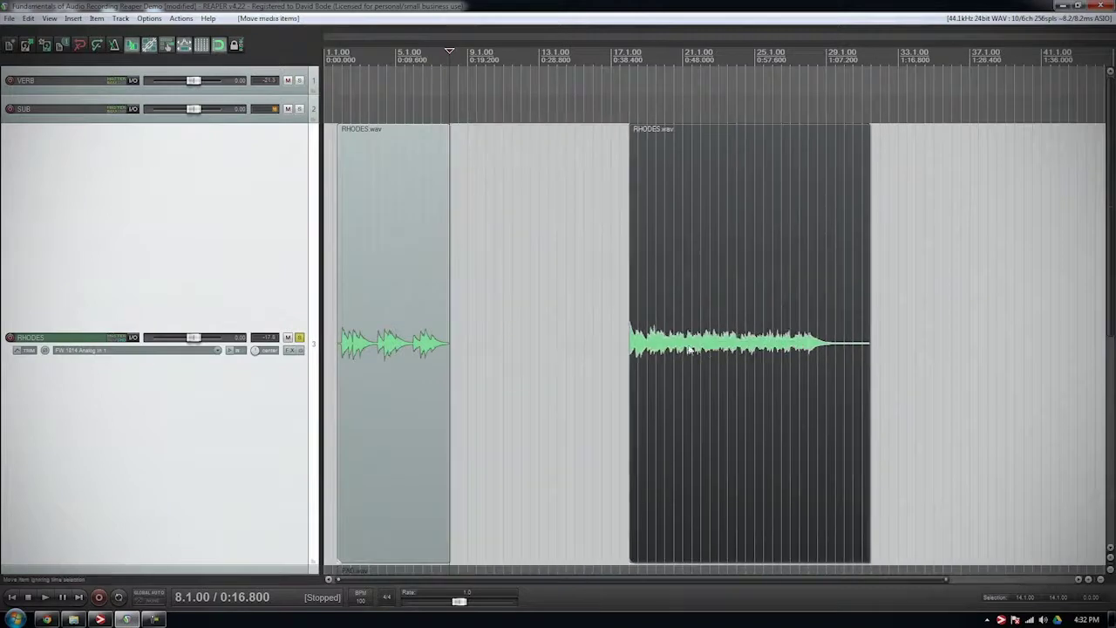
Step: Copy the first RHODES piece so the duplicate starts directly after it at 8.1.00, and start playback
{"action": "left_click", "coordinate": [406, 342]}
{"action": "left_click_drag", "start_coordinate": [386, 356], "coordinate": [498, 366]}
{"action": "key", "text": "space"}
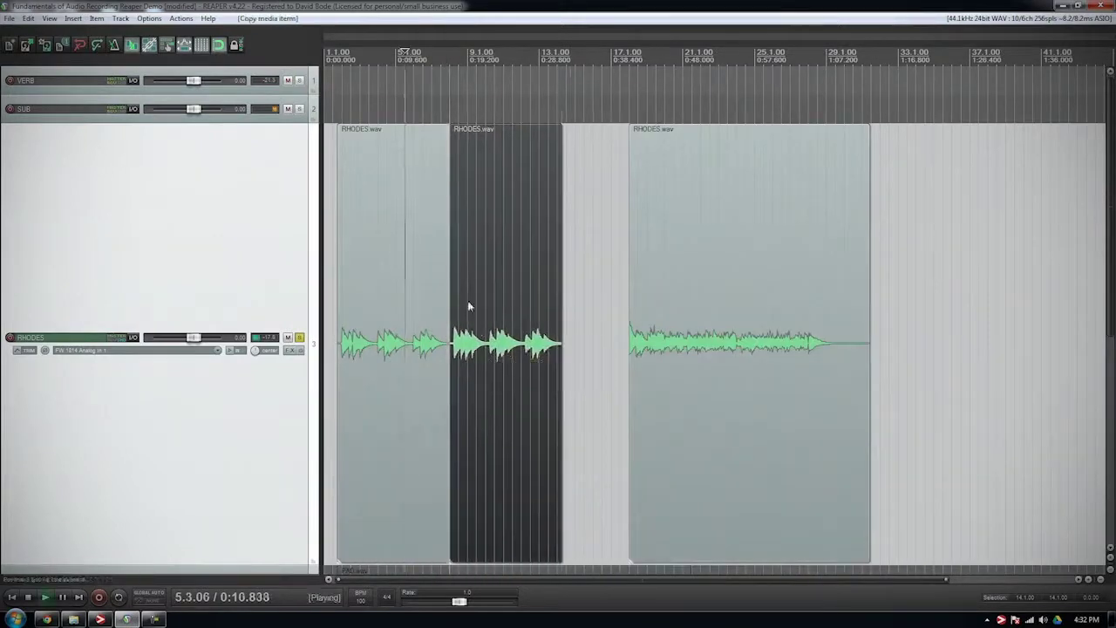
Step: Extend the copied piece's start back to 7.4.00 to crossfade with the first RHODES piece, and stop playback
{"action": "scroll", "coordinate": [630, 362], "scroll_direction": "up", "scroll_amount": 3}
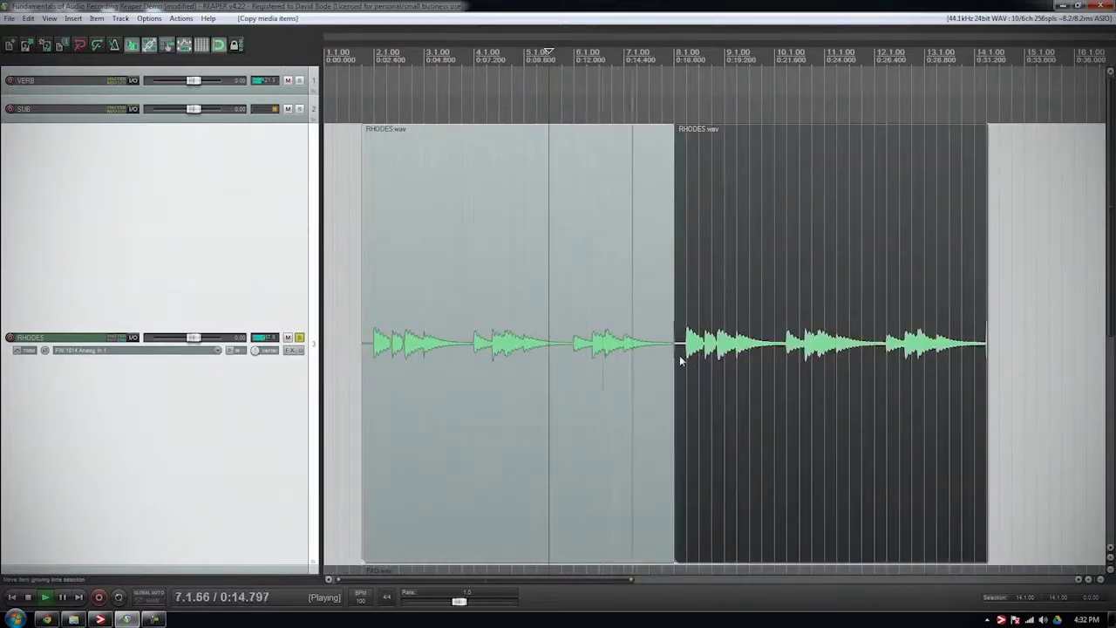
{"action": "left_click_drag", "start_coordinate": [674, 352], "coordinate": [663, 353]}
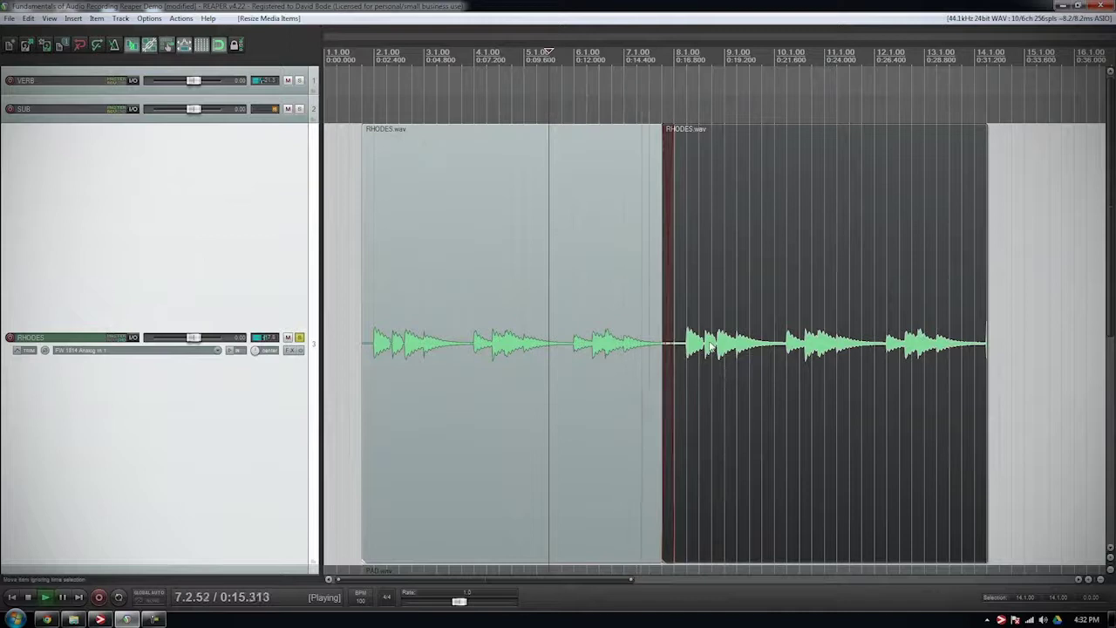
{"action": "scroll", "coordinate": [711, 346], "scroll_direction": "up", "scroll_amount": 5}
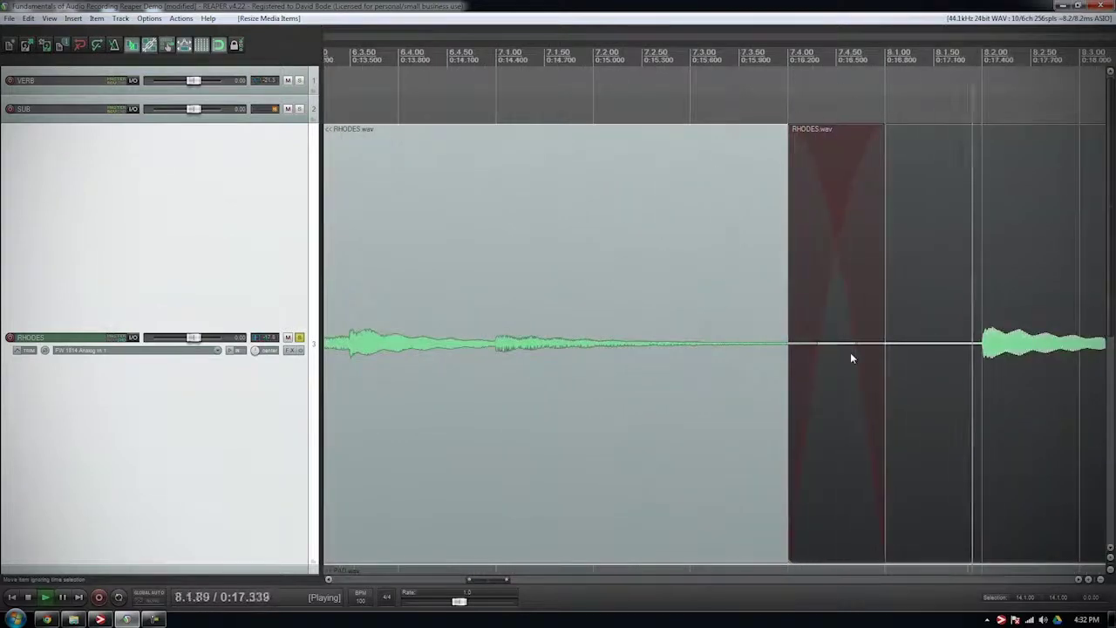
{"action": "scroll", "coordinate": [852, 358], "scroll_direction": "down", "scroll_amount": 6}
{"action": "key", "text": "space"}
Step: Undo the crossfade, copy, move, solo and split on RHODES, back to the single original item
{"action": "key", "text": "ctrl+z"}
{"action": "key", "text": "ctrl+z"}
{"action": "key", "text": "ctrl+z"}
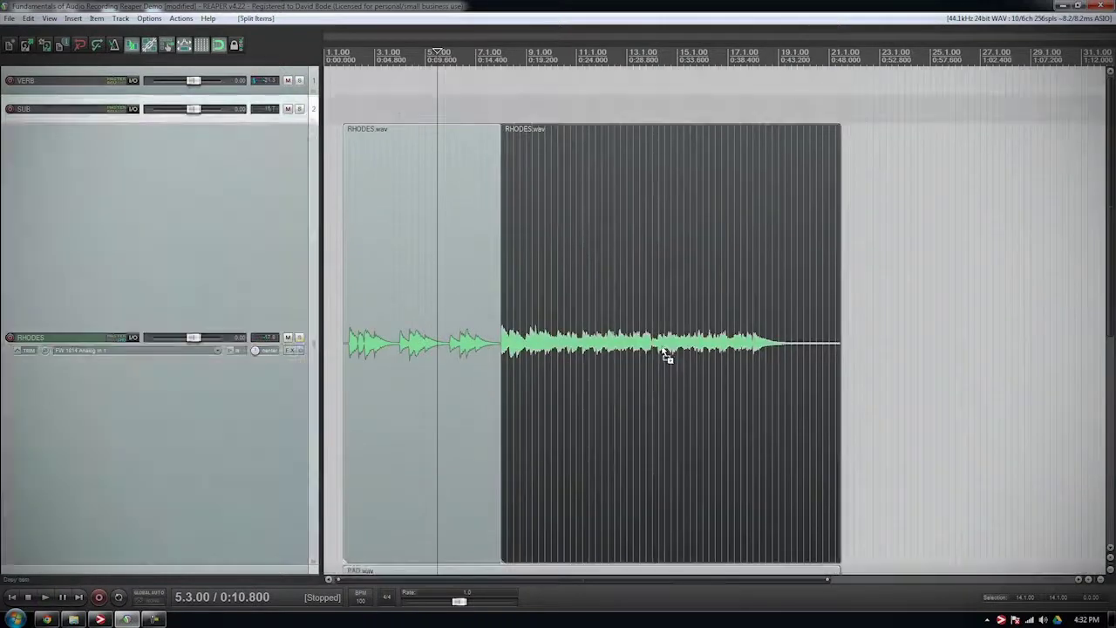
{"action": "key", "text": "ctrl+z"}
{"action": "key", "text": "ctrl+z"}
{"action": "key", "text": "ctrl+shift+z"}
{"action": "key", "text": "ctrl+z"}
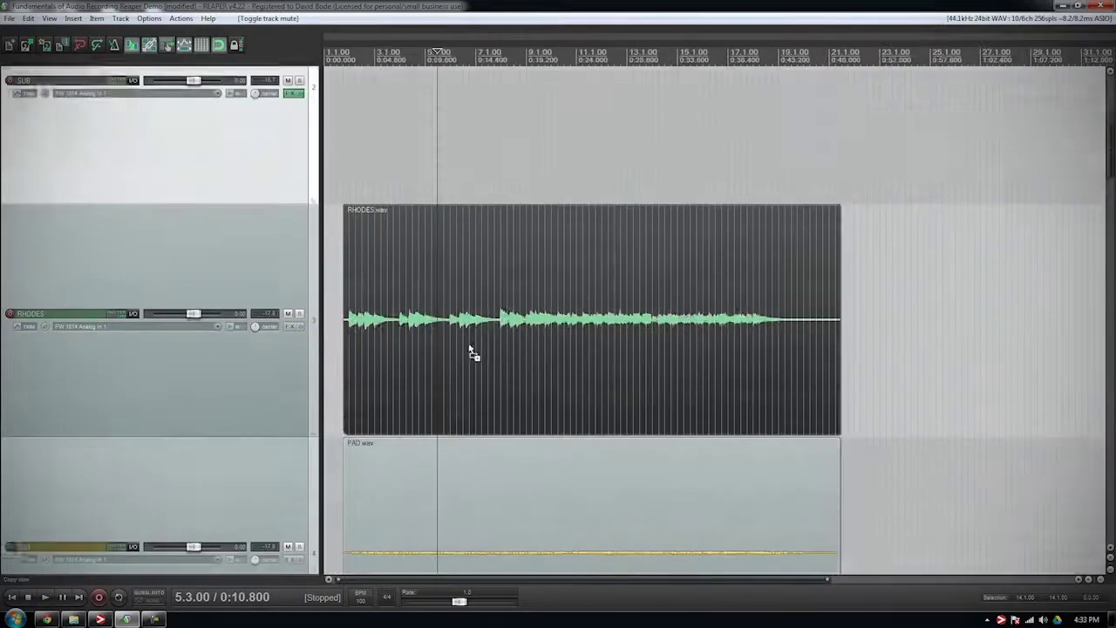
Step: Copy the audio items of all tracks to directly after the originals, and delete the copies
{"action": "scroll", "coordinate": [470, 353], "scroll_direction": "down", "scroll_amount": 8}
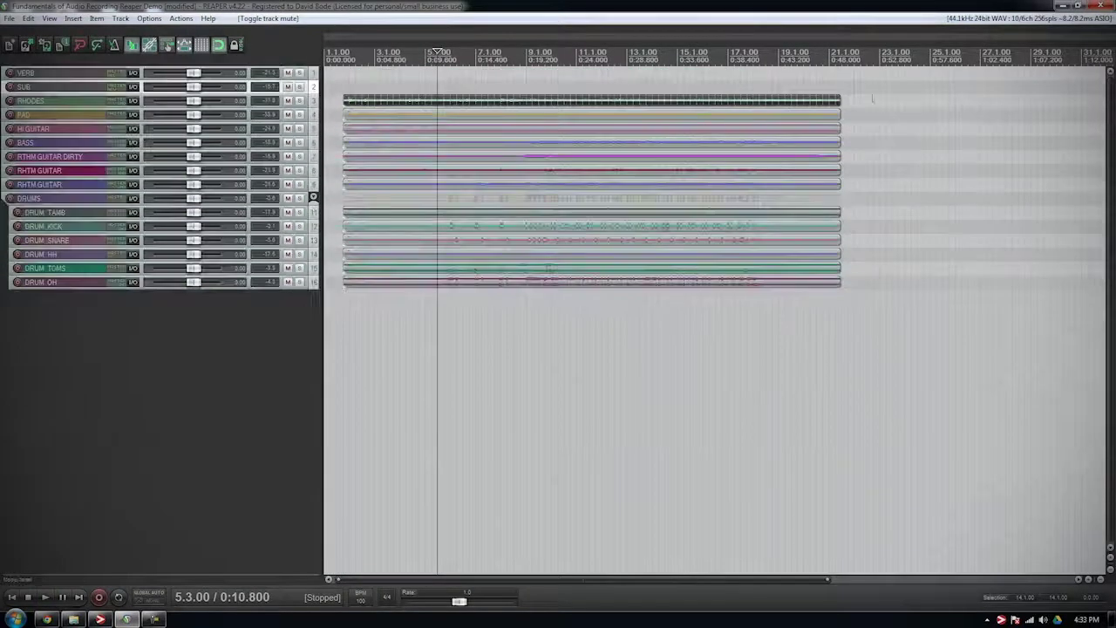
{"action": "left_click_drag", "start_coordinate": [872, 99], "coordinate": [340, 292]}
{"action": "left_click_drag", "start_coordinate": [490, 105], "coordinate": [992, 104]}
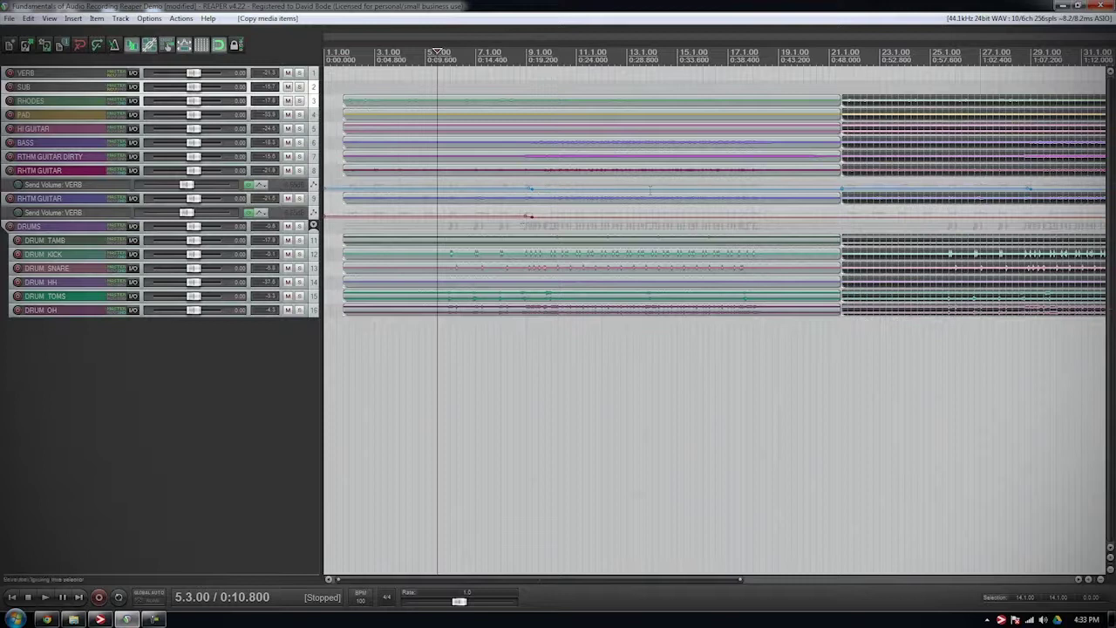
{"action": "scroll", "coordinate": [663, 227], "scroll_direction": "down", "scroll_amount": 3}
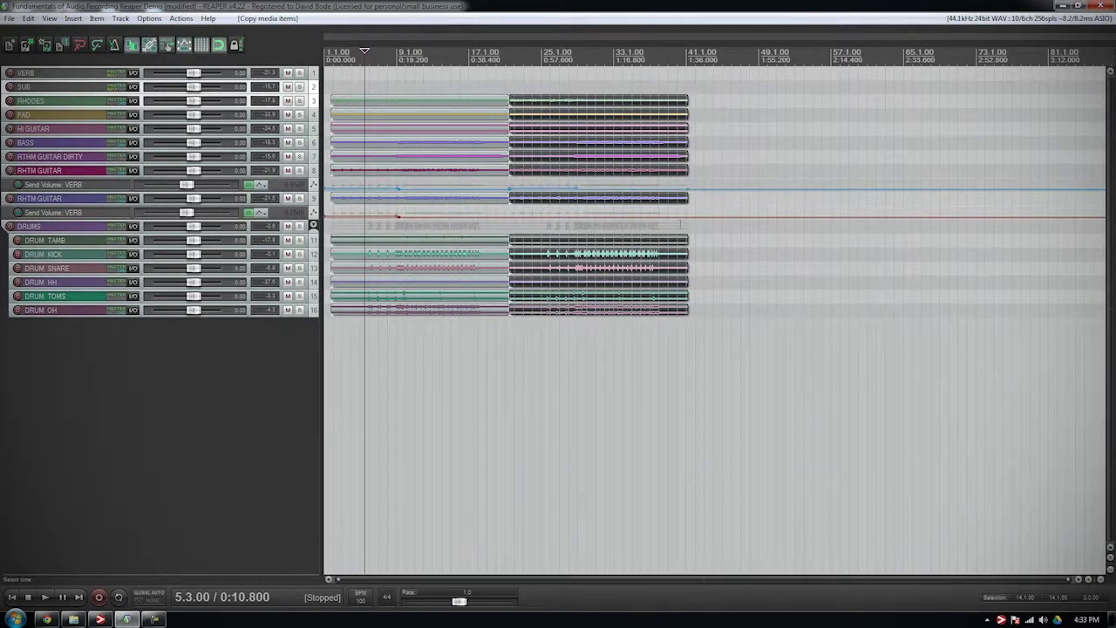
{"action": "key", "text": "Delete"}
Step: Examine the waveforms of the drum tracks closely and at full song length, including an enlarged DRUM TAMB track
{"action": "scroll", "coordinate": [540, 205], "scroll_direction": "up", "scroll_amount": 10}
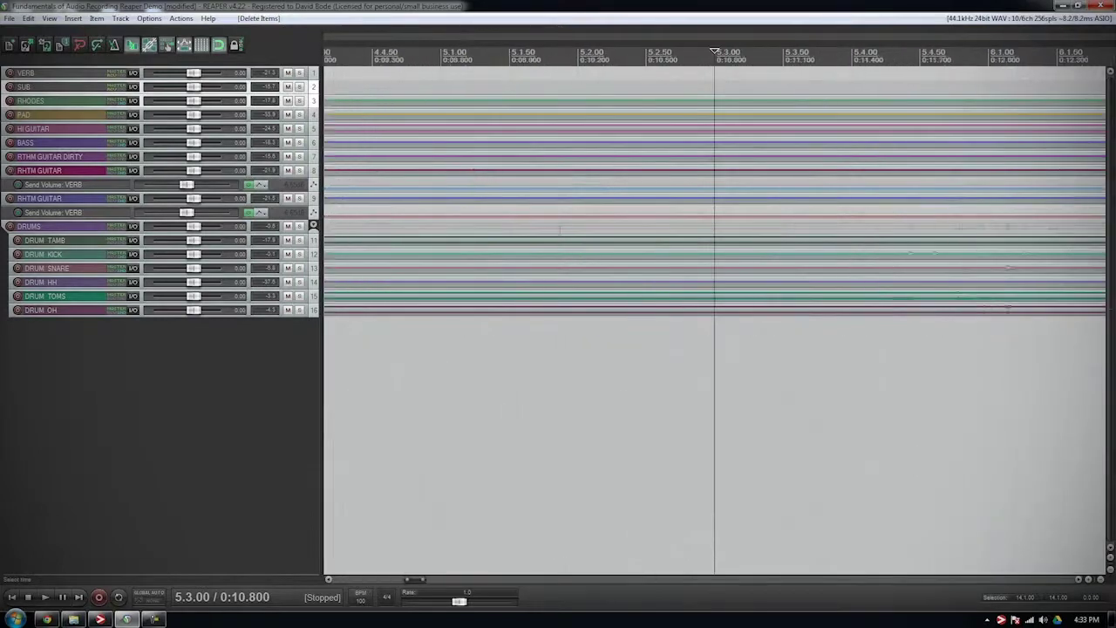
{"action": "scroll", "coordinate": [559, 255], "scroll_direction": "up", "scroll_amount": 5}
{"action": "scroll", "coordinate": [562, 262], "scroll_direction": "down", "scroll_amount": 5}
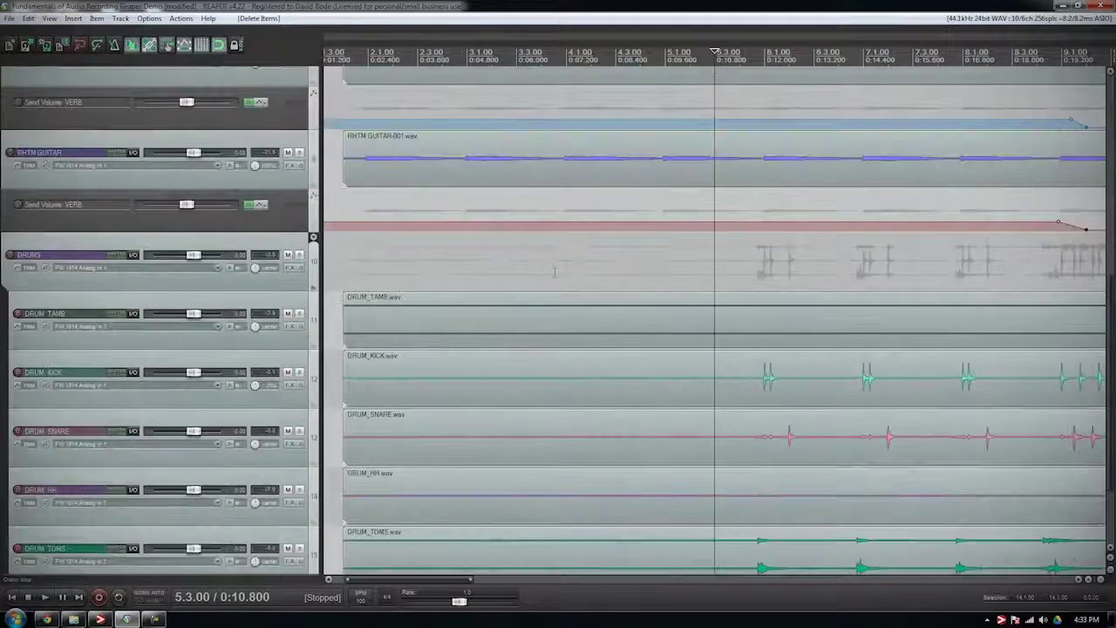
{"action": "scroll", "coordinate": [544, 277], "scroll_direction": "up", "scroll_amount": 3}
{"action": "scroll", "coordinate": [2, 334], "scroll_direction": "down", "scroll_amount": 3}
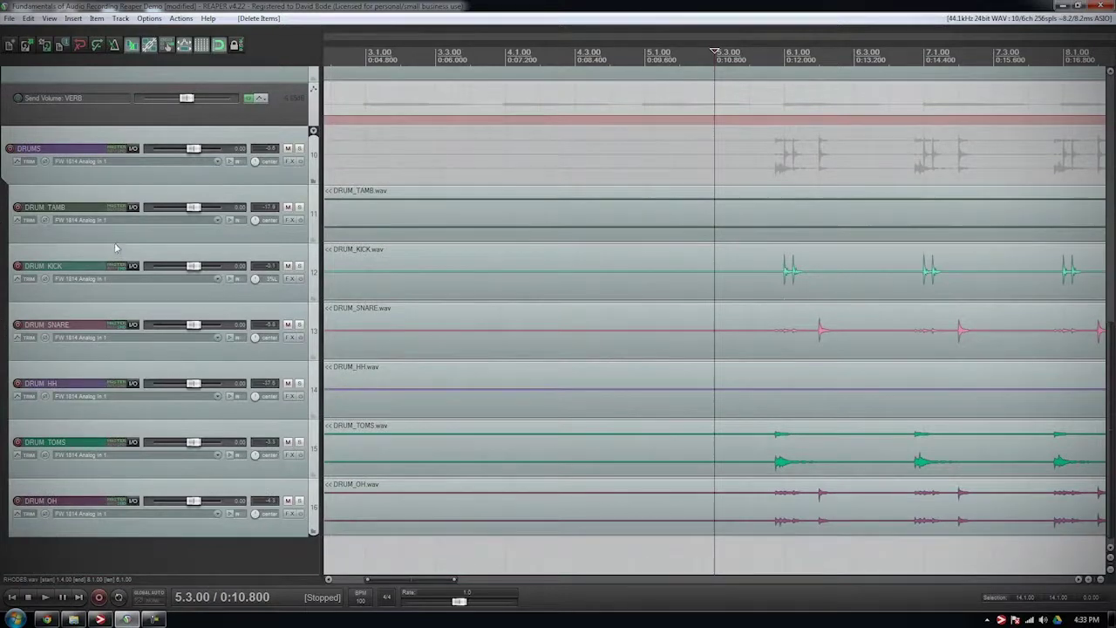
{"action": "scroll", "coordinate": [115, 248], "scroll_direction": "up", "scroll_amount": 5}
{"action": "scroll", "coordinate": [594, 311], "scroll_direction": "down", "scroll_amount": 5}
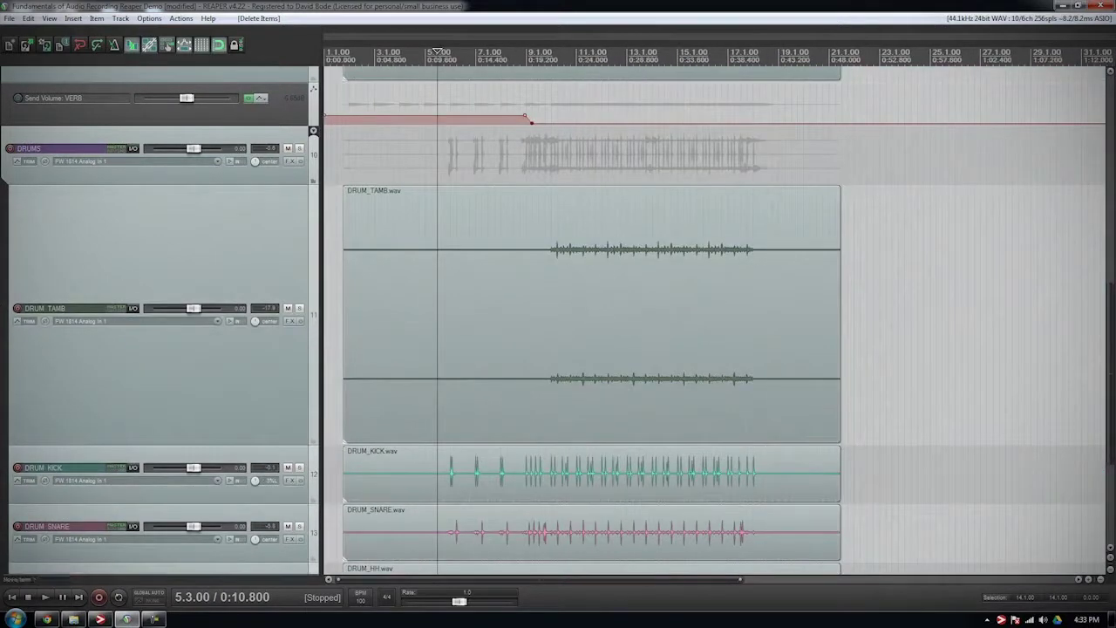
Step: Place the edit cursor at 10.1.00, where the tambourine part begins on DRUM TAMB
{"action": "left_click", "coordinate": [544, 54]}
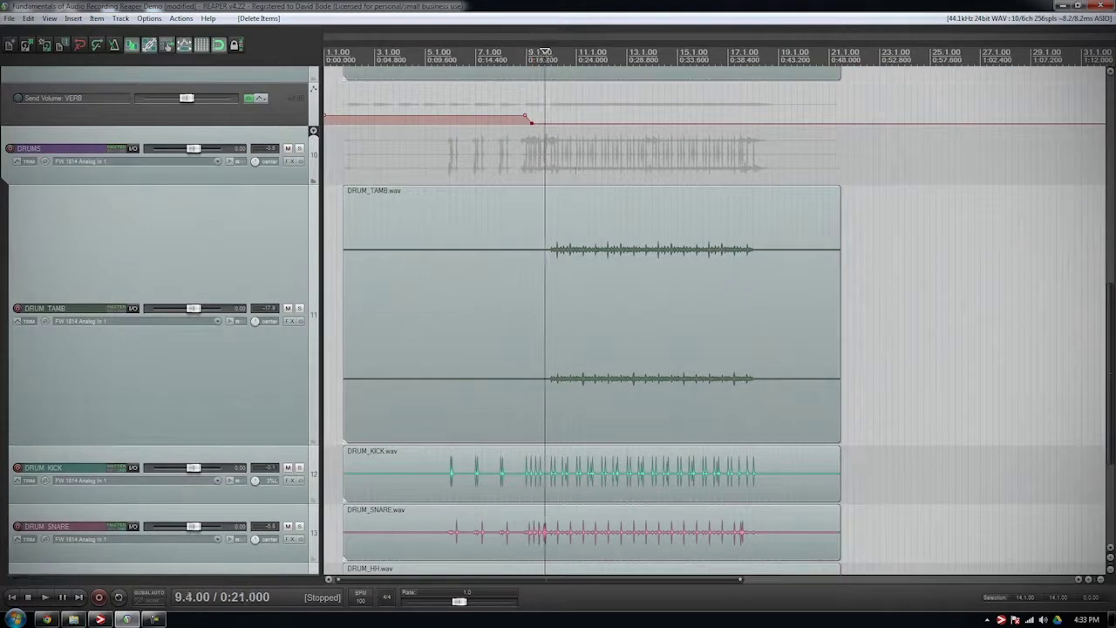
{"action": "scroll", "coordinate": [656, 265], "scroll_direction": "up", "scroll_amount": 5}
{"action": "scroll", "coordinate": [768, 368], "scroll_direction": "up", "scroll_amount": 3}
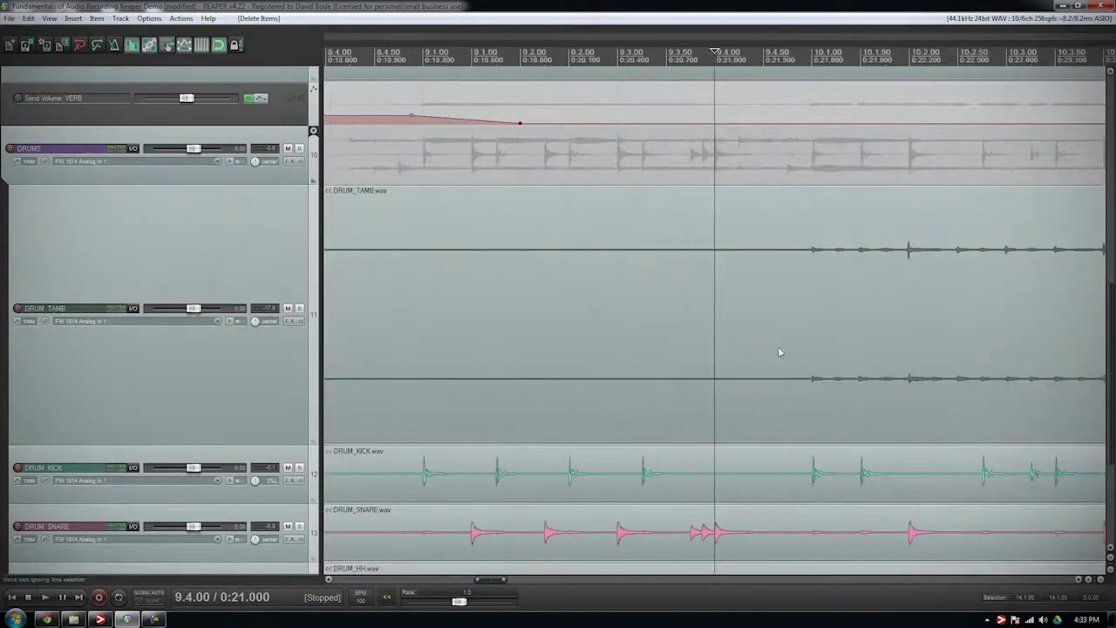
{"action": "left_click", "coordinate": [803, 58]}
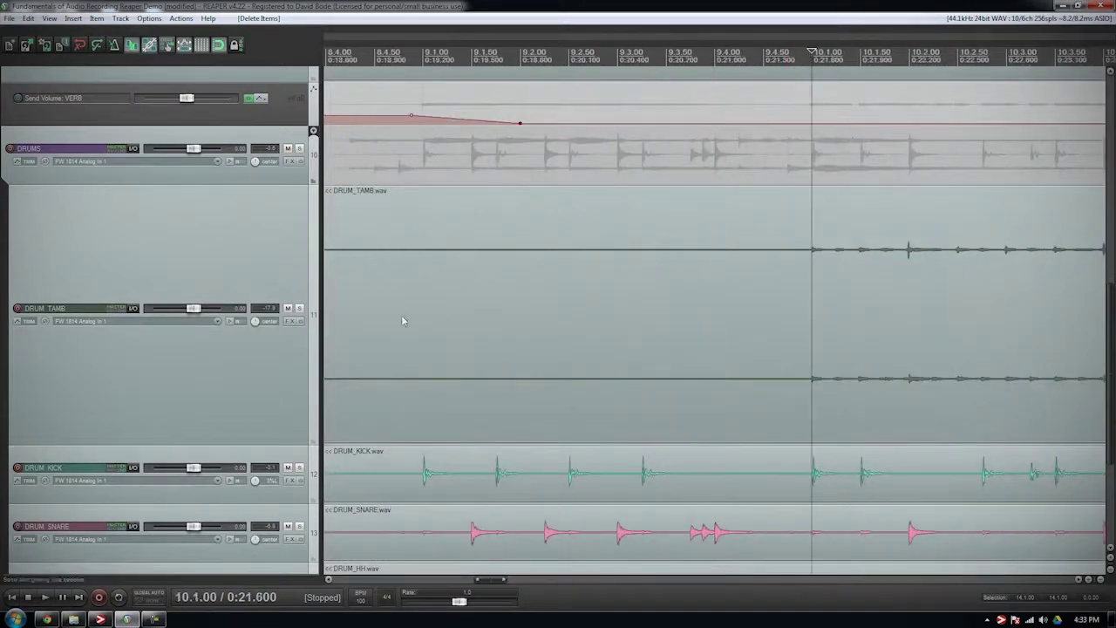
Step: Solo the DRUM TAMB track and play it briefly from 10.1.00, and stop playback
{"action": "left_click", "coordinate": [299, 308]}
{"action": "key", "text": "space"}
{"action": "scroll", "coordinate": [904, 305], "scroll_direction": "down", "scroll_amount": 3}
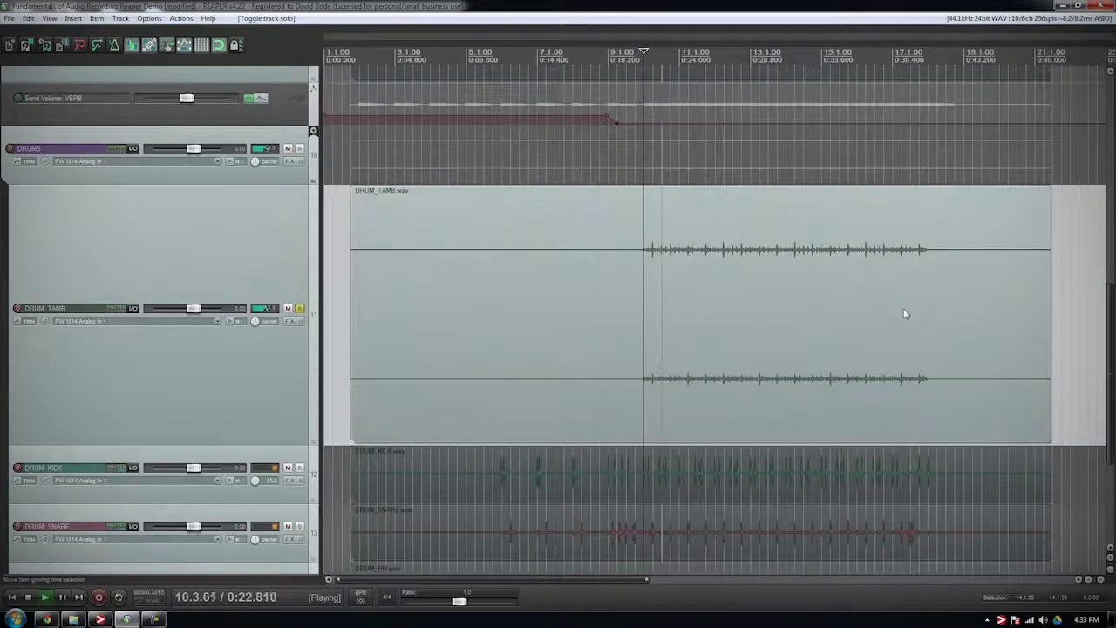
{"action": "key", "text": "space"}
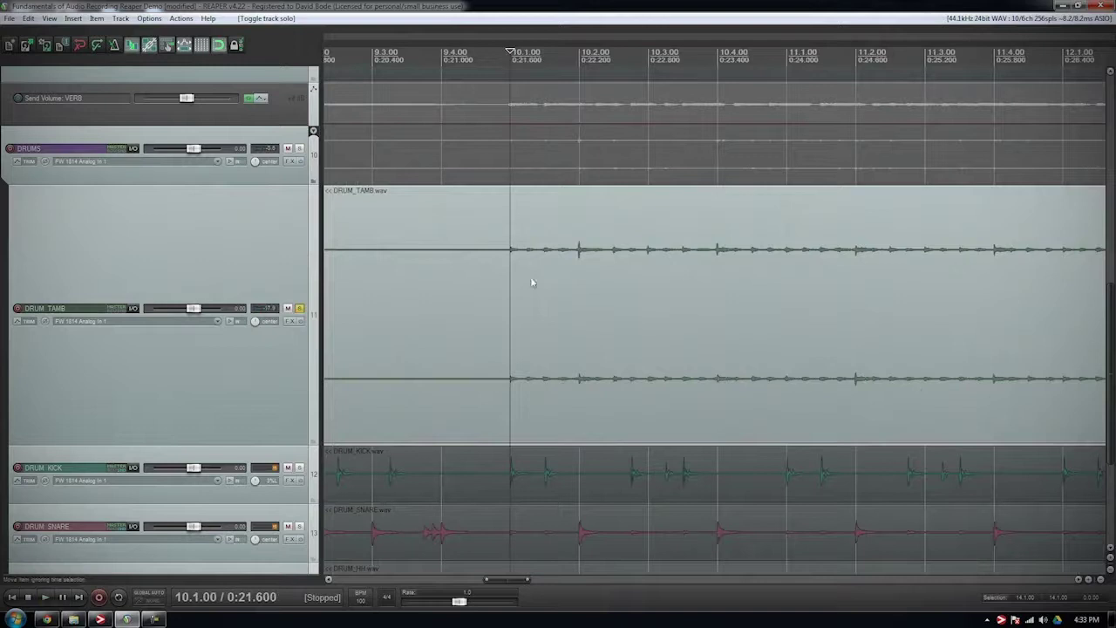
Step: Try to move the DRUM_TAMB item slightly earlier, and place the edit cursor at its first hit at 9.4.99
{"action": "left_click_drag", "start_coordinate": [585, 273], "coordinate": [542, 269]}
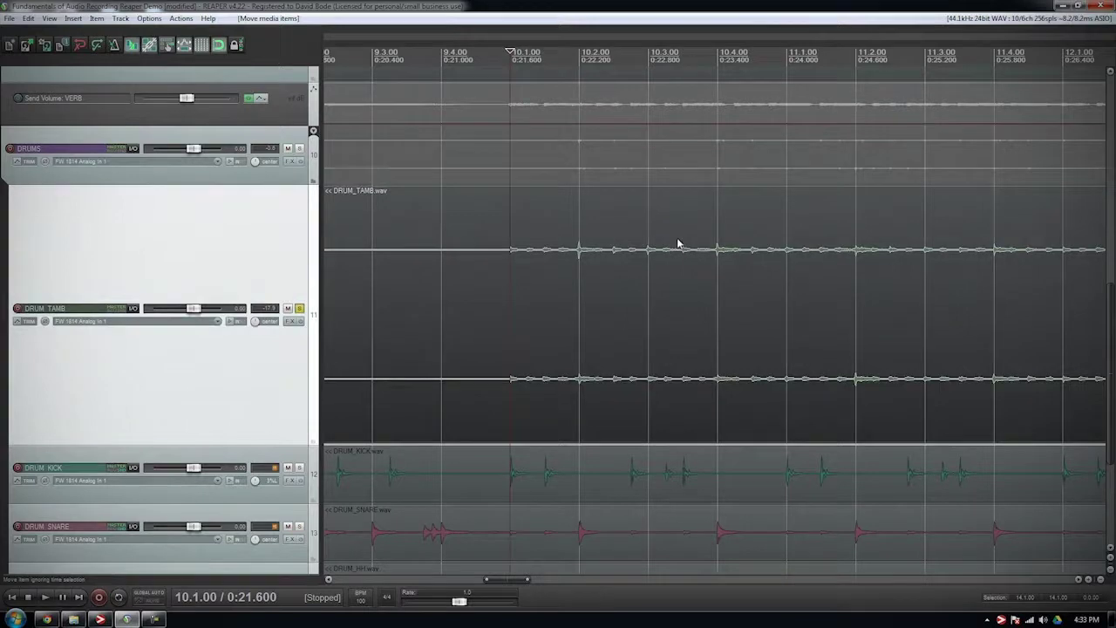
{"action": "scroll", "coordinate": [665, 287], "scroll_direction": "up", "scroll_amount": 3}
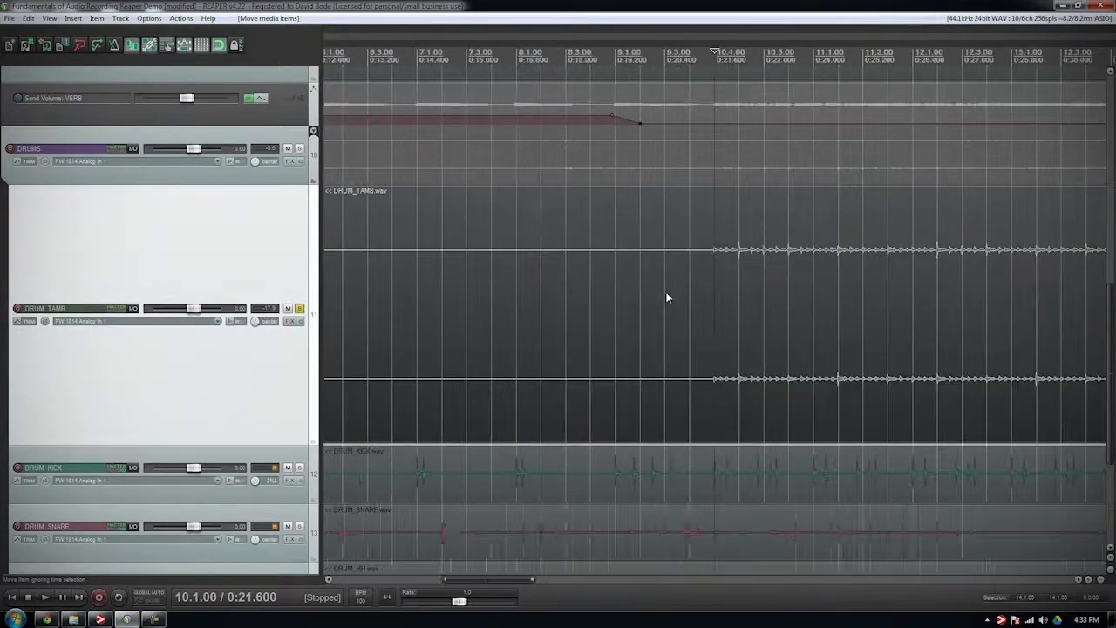
{"action": "left_click", "coordinate": [721, 272]}
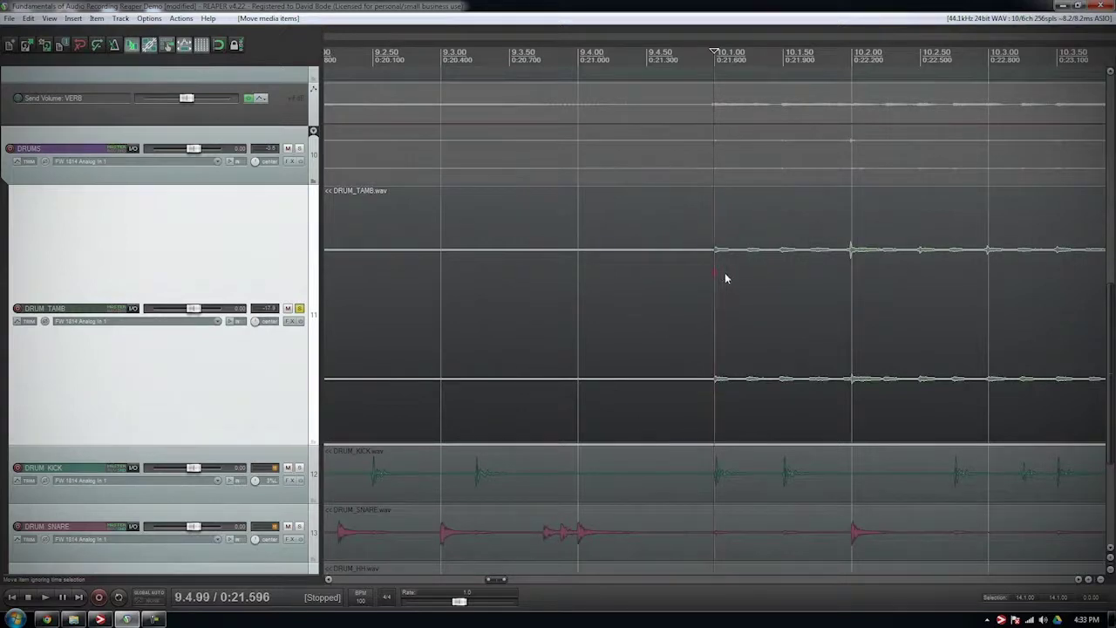
Step: Enlarge the DRUM TAMB track, split the item before and after the first tambourine hit, and move that piece slightly earlier
{"action": "scroll", "coordinate": [722, 277], "scroll_direction": "up", "scroll_amount": 3}
{"action": "key", "text": "grave"}
{"action": "left_click", "coordinate": [968, 276]}
{"action": "key", "text": "s"}
{"action": "left_click", "coordinate": [695, 261]}
{"action": "left_click", "coordinate": [712, 253]}
{"action": "key", "text": "s"}
{"action": "left_click_drag", "start_coordinate": [857, 270], "coordinate": [847, 272]}
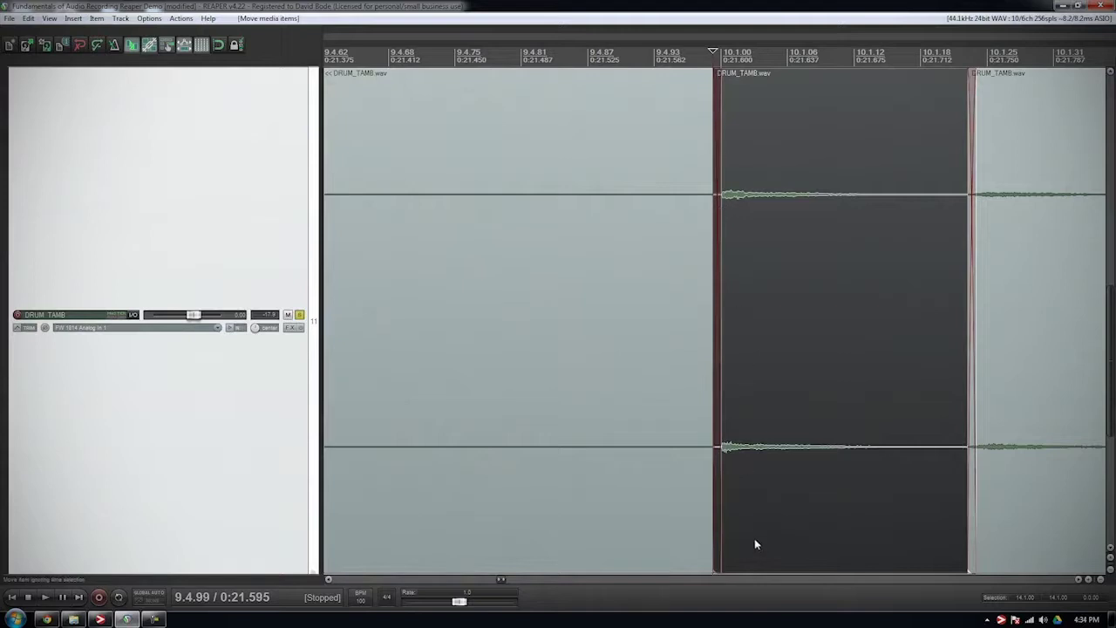
Step: Undo the move and splits on DRUM TAMB, and reduce the enlarged track so its neighbours are visible
{"action": "scroll", "coordinate": [756, 391], "scroll_direction": "down", "scroll_amount": 4}
{"action": "scroll", "coordinate": [756, 394], "scroll_direction": "up", "scroll_amount": 2}
{"action": "key", "text": "ctrl+a"}
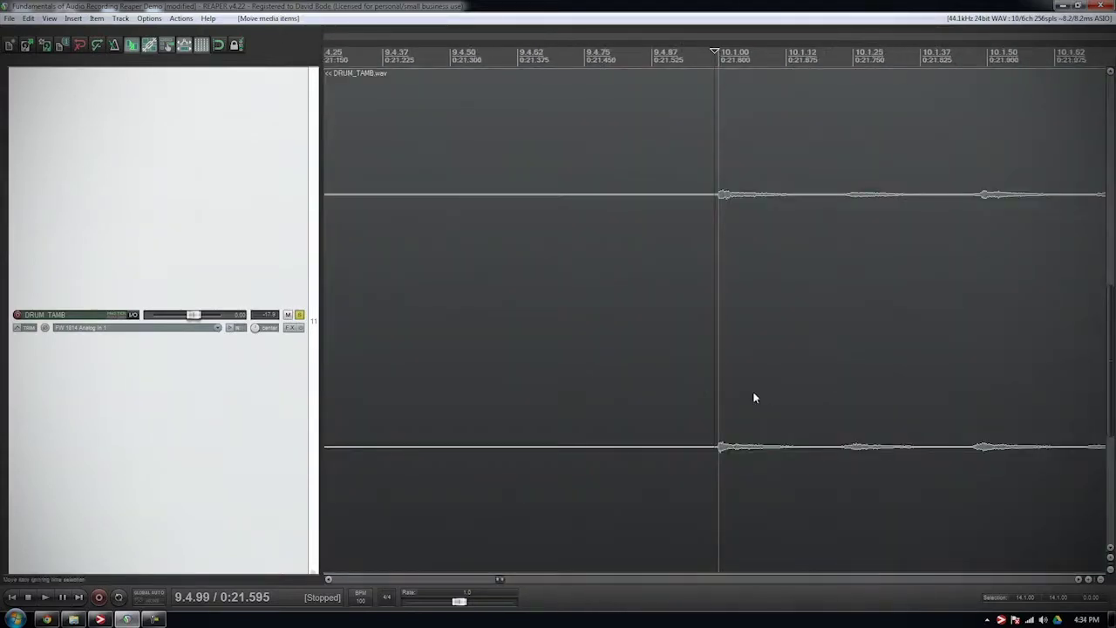
{"action": "scroll", "coordinate": [753, 398], "scroll_direction": "down", "scroll_amount": 6}
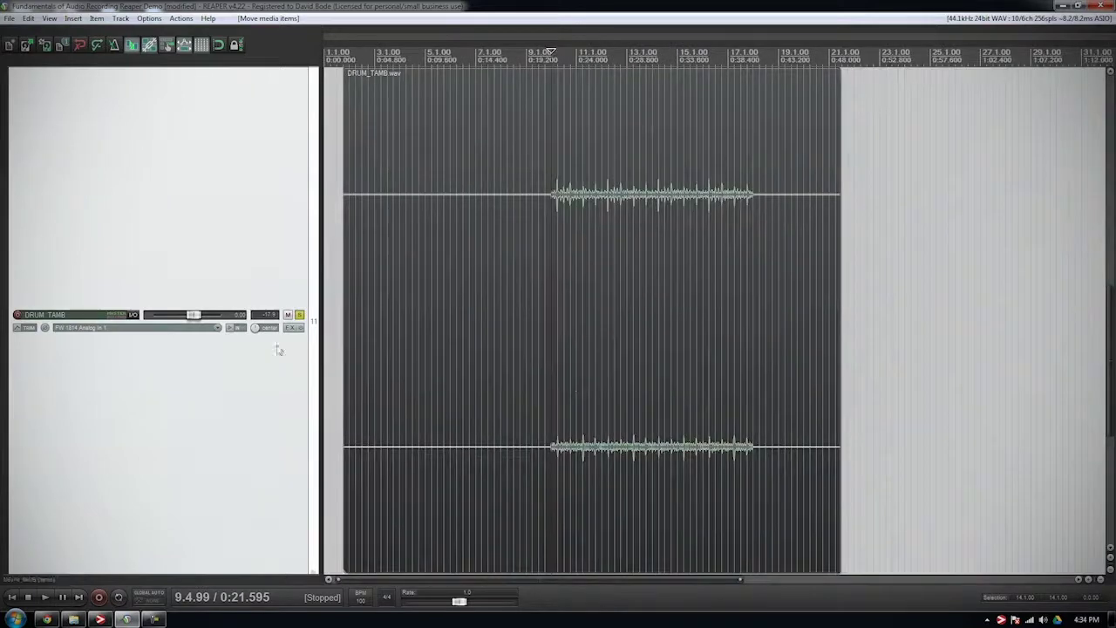
{"action": "scroll", "coordinate": [640, 374], "scroll_direction": "down", "scroll_amount": 2}
{"action": "scroll", "coordinate": [628, 374], "scroll_direction": "up", "scroll_amount": 2}
{"action": "scroll", "coordinate": [627, 374], "scroll_direction": "down", "scroll_amount": 5}
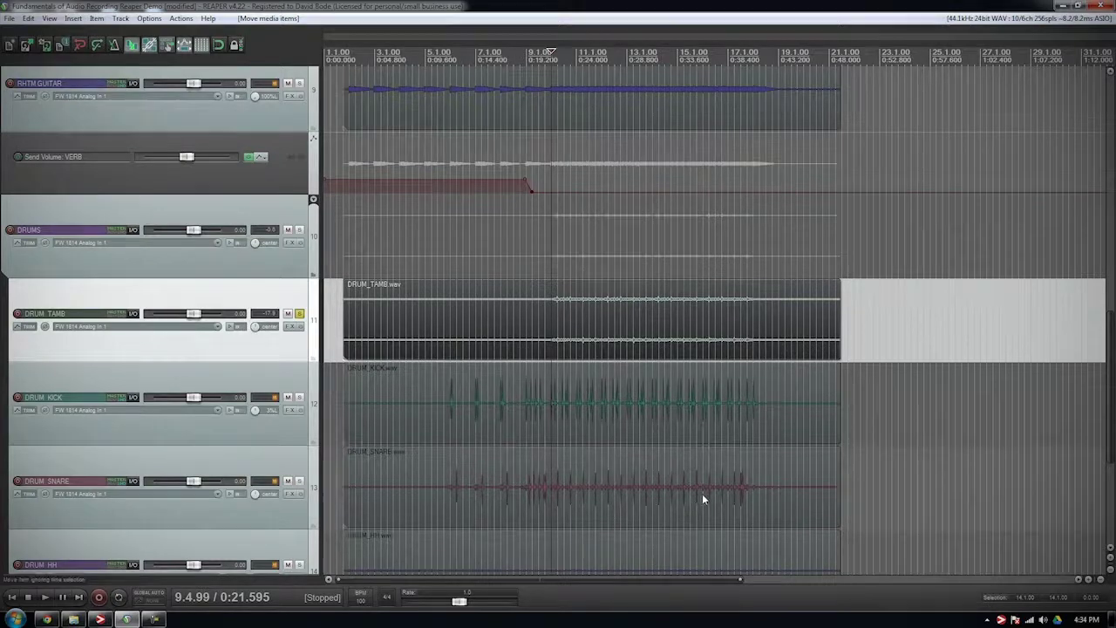
Step: Examine how the DRUM KICK waveform lines up with the grid line at 10.1.00, from full song length to close range
{"action": "scroll", "coordinate": [722, 480], "scroll_direction": "up", "scroll_amount": 2}
{"action": "scroll", "coordinate": [689, 436], "scroll_direction": "down", "scroll_amount": 4}
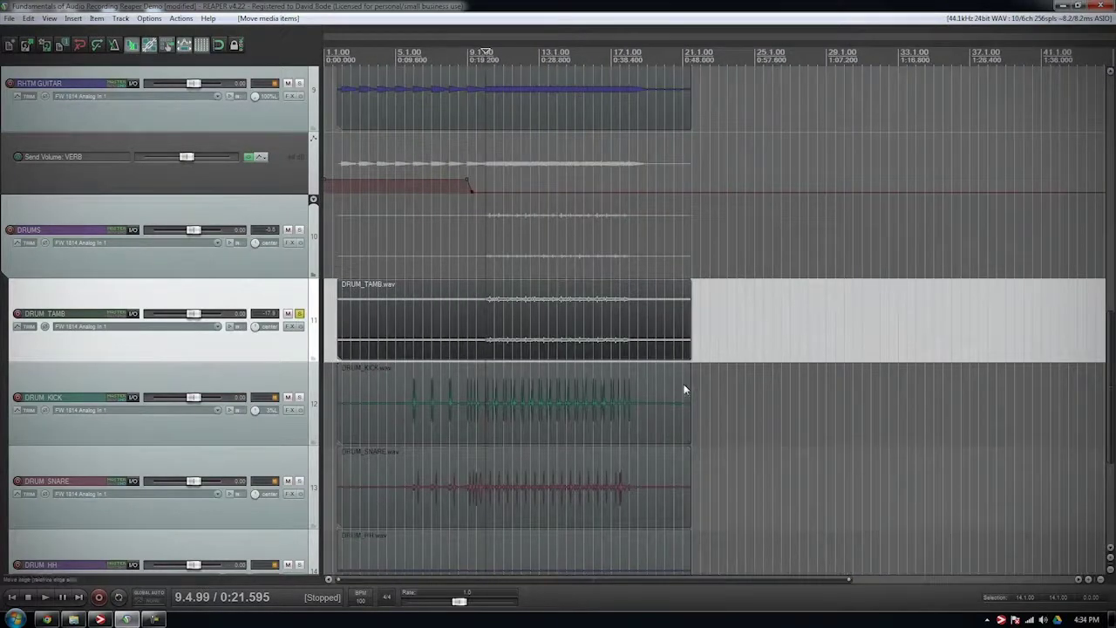
{"action": "scroll", "coordinate": [550, 476], "scroll_direction": "up", "scroll_amount": 10}
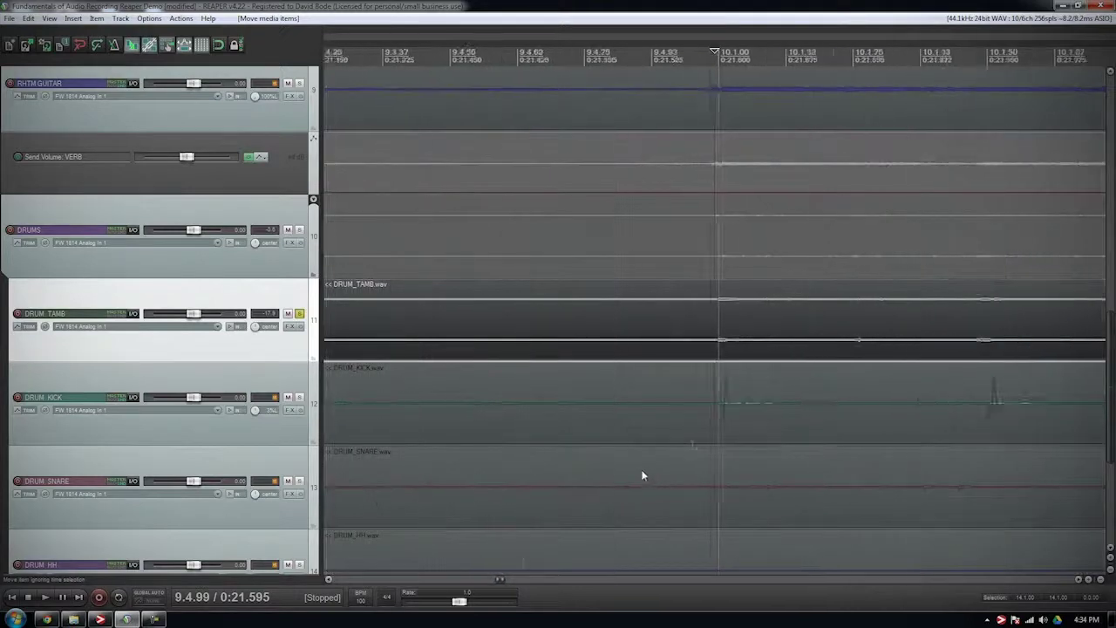
{"action": "left_click", "coordinate": [722, 396]}
{"action": "scroll", "coordinate": [732, 414], "scroll_direction": "up", "scroll_amount": 3}
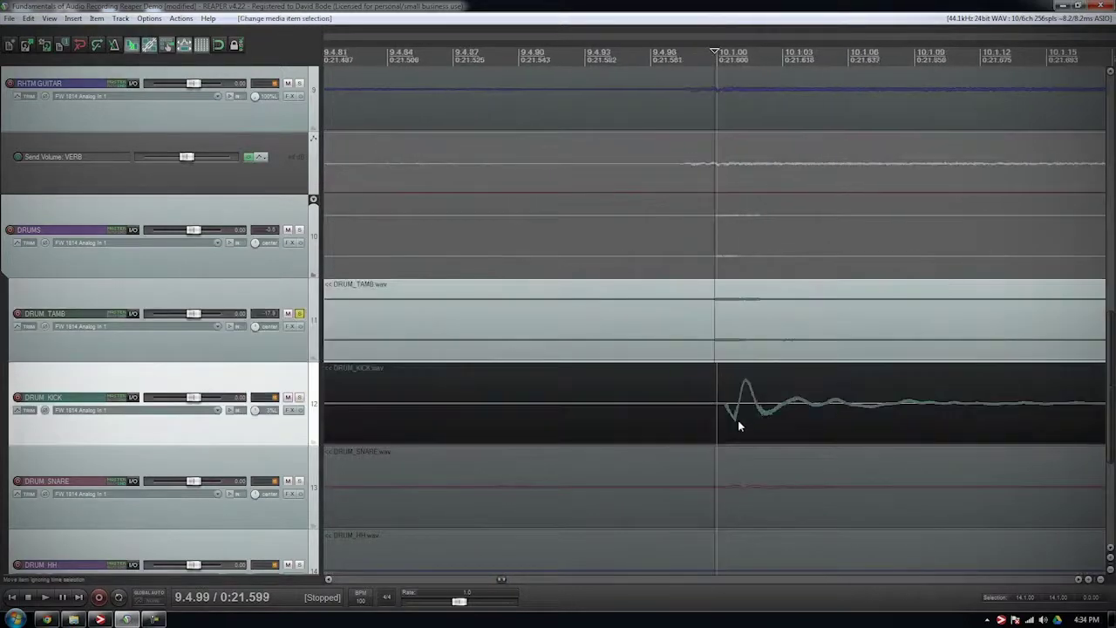
{"action": "left_click", "coordinate": [733, 392]}
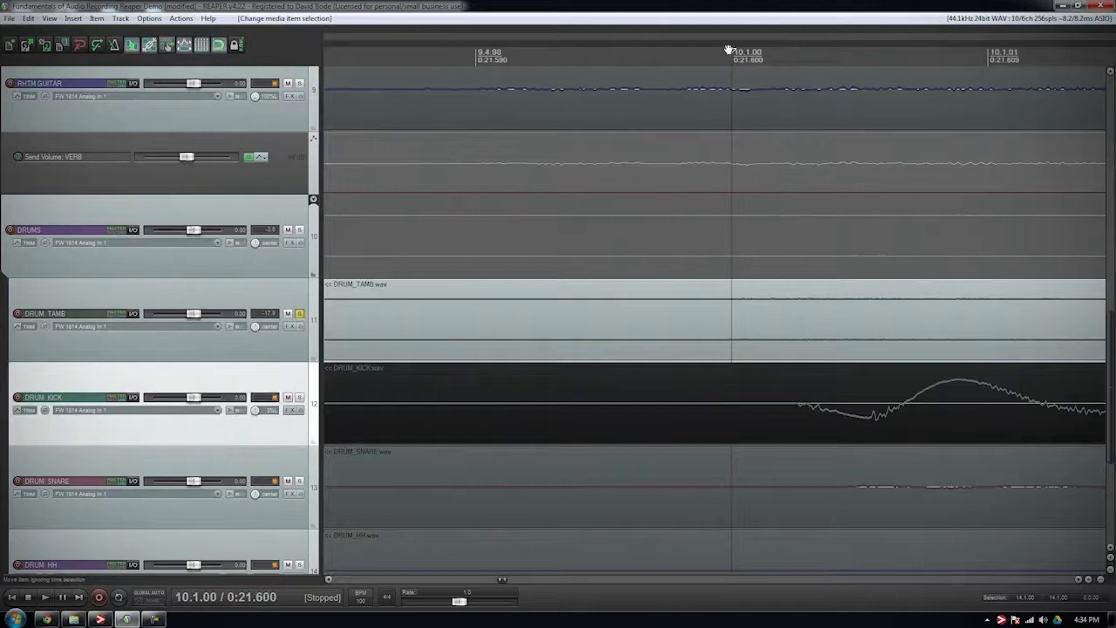
{"action": "scroll", "coordinate": [742, 436], "scroll_direction": "up", "scroll_amount": 2}
{"action": "scroll", "coordinate": [758, 421], "scroll_direction": "down", "scroll_amount": 12}
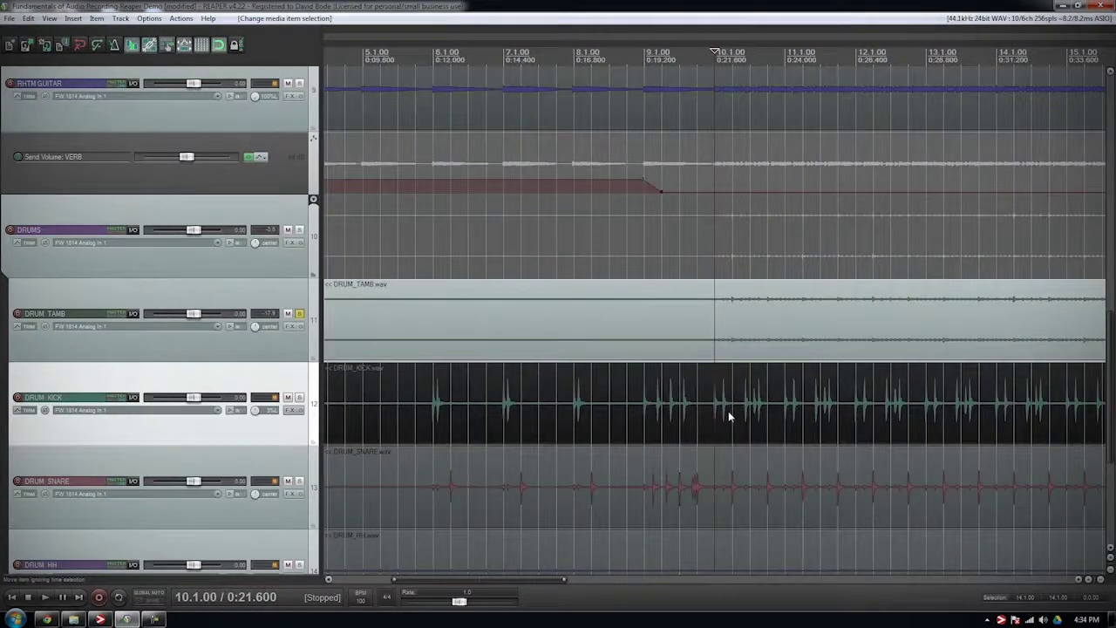
{"action": "scroll", "coordinate": [729, 415], "scroll_direction": "down", "scroll_amount": 5}
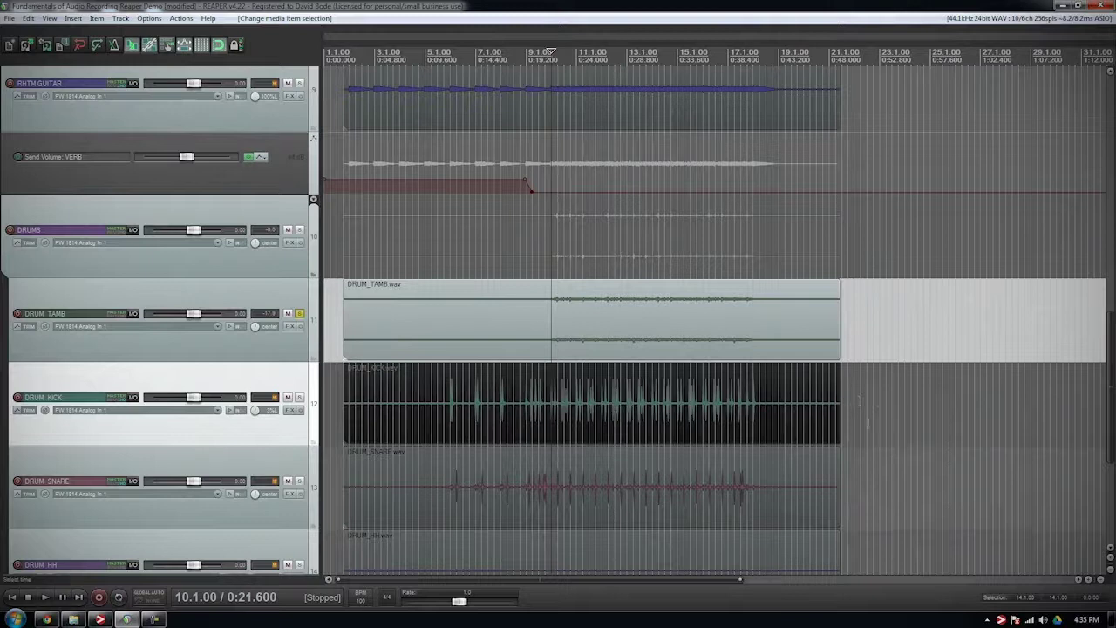
Step: Select the DRUM KICK track and turn off solo on DRUM TAMB
{"action": "left_click", "coordinate": [242, 349]}
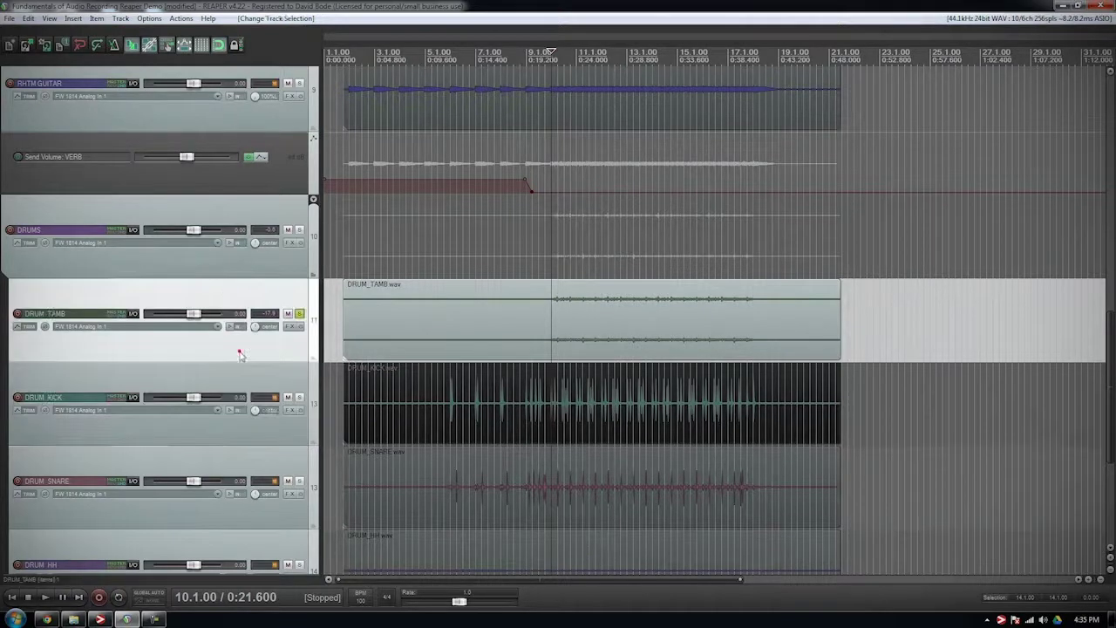
{"action": "left_click", "coordinate": [294, 427]}
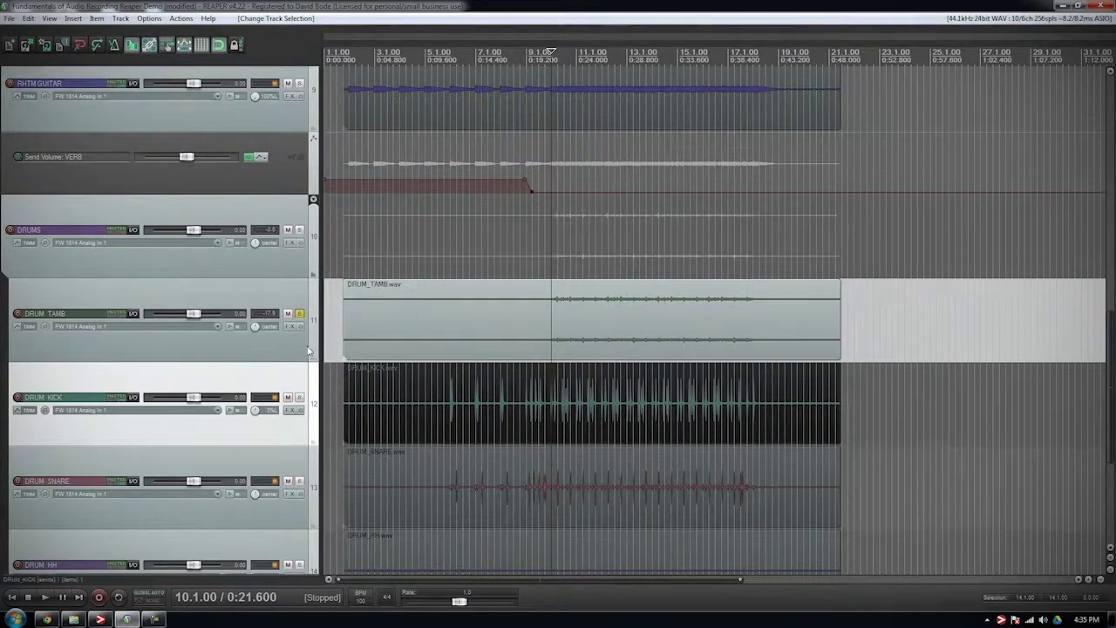
{"action": "left_click", "coordinate": [291, 315]}
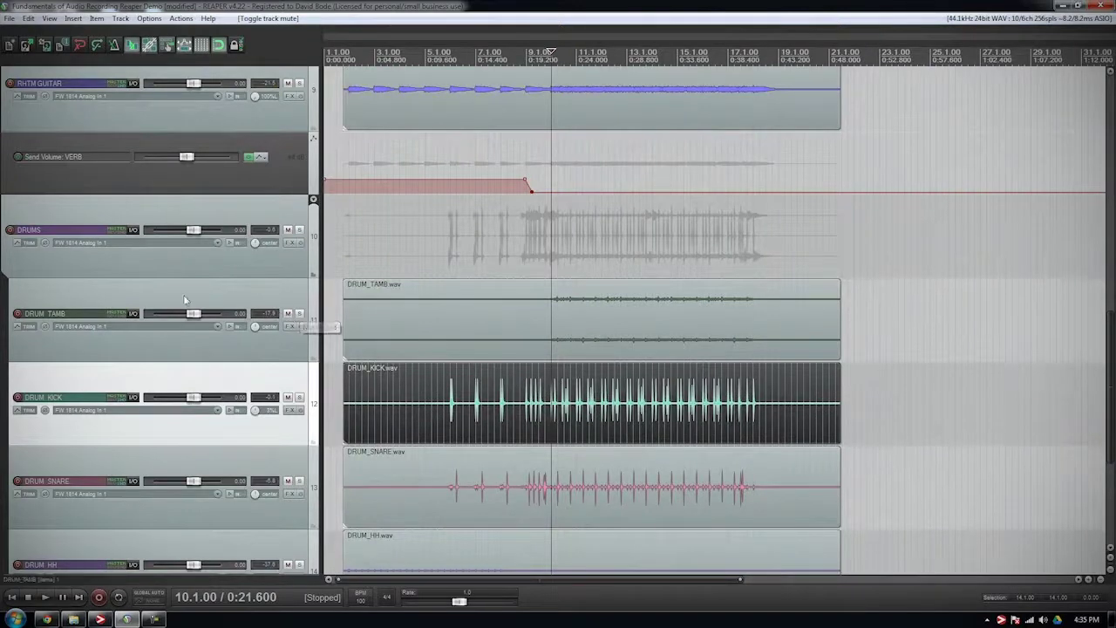
Step: Shrink all tracks to minimum height and raise the DRUM HH track's volume to +0.40 dB
{"action": "scroll", "coordinate": [186, 279], "scroll_direction": "down", "scroll_amount": 4}
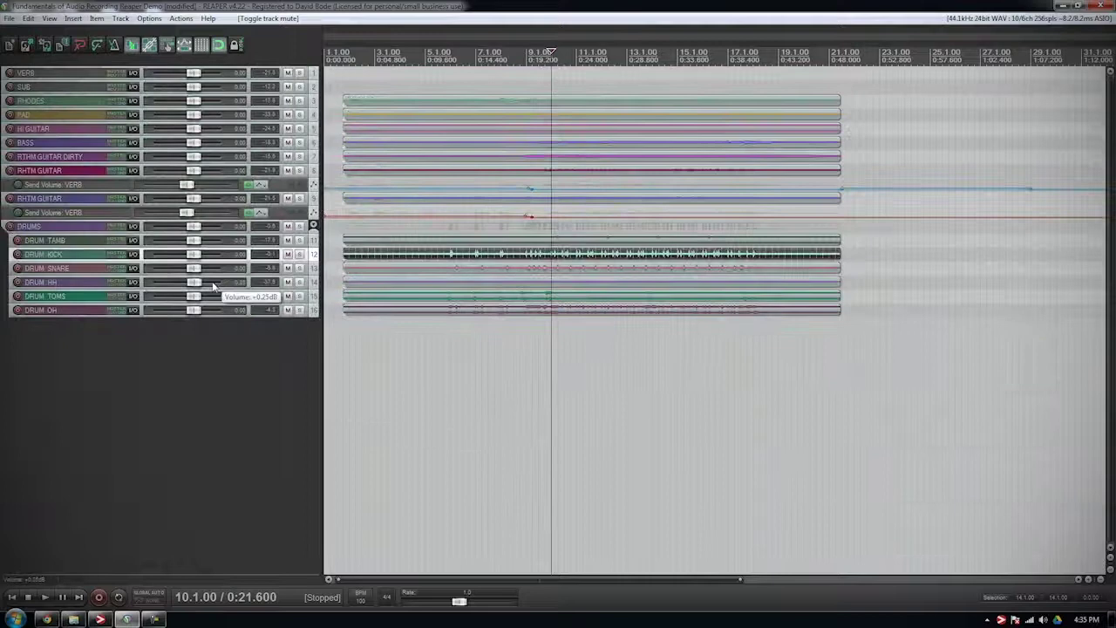
{"action": "left_click_drag", "start_coordinate": [212, 286], "coordinate": [196, 294]}
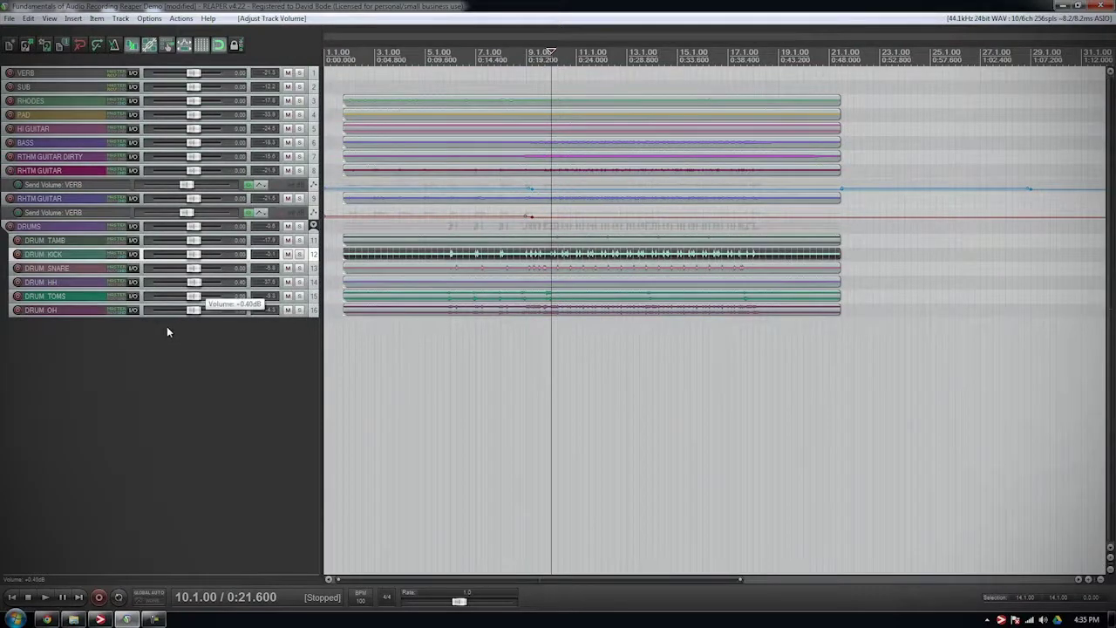